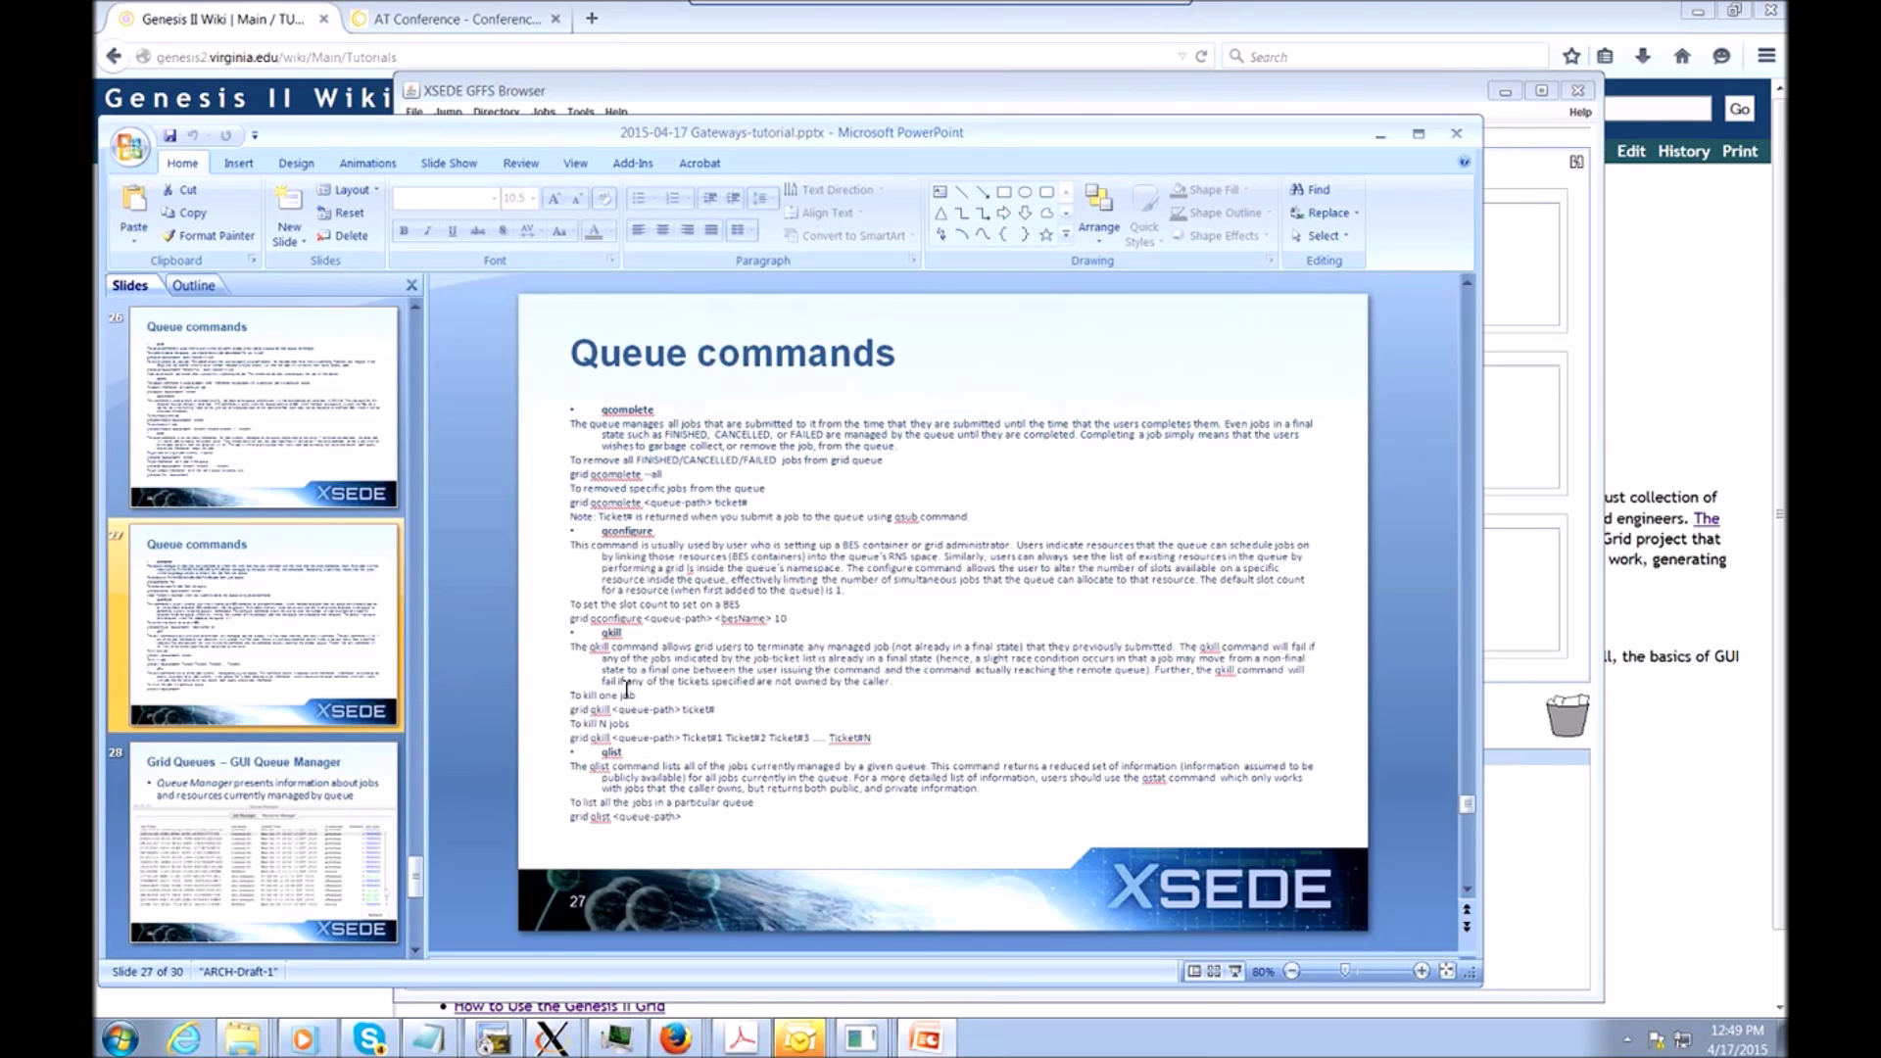
# Show slide 26 on queue commands, switch to the open Queue Manager, and view the job history of hostnamec-2.
pyautogui.click(340, 471)
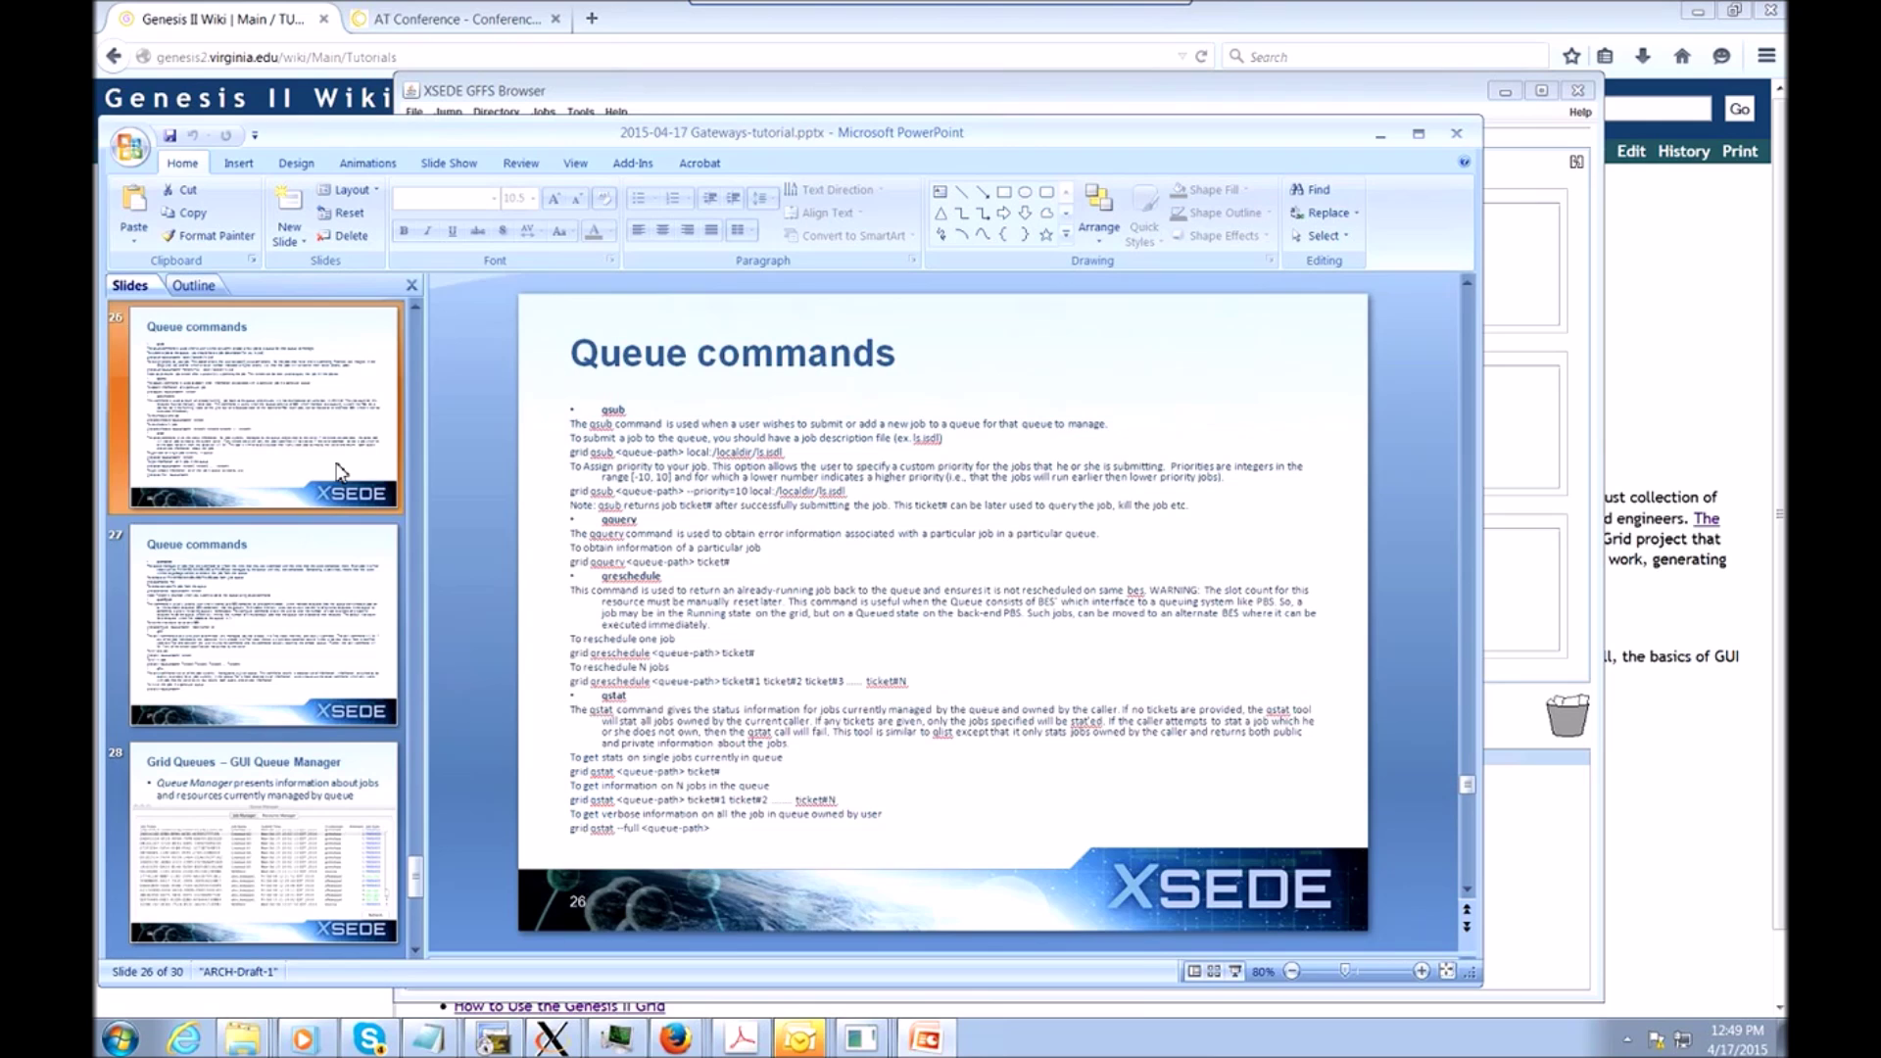
pyautogui.click(848, 1044)
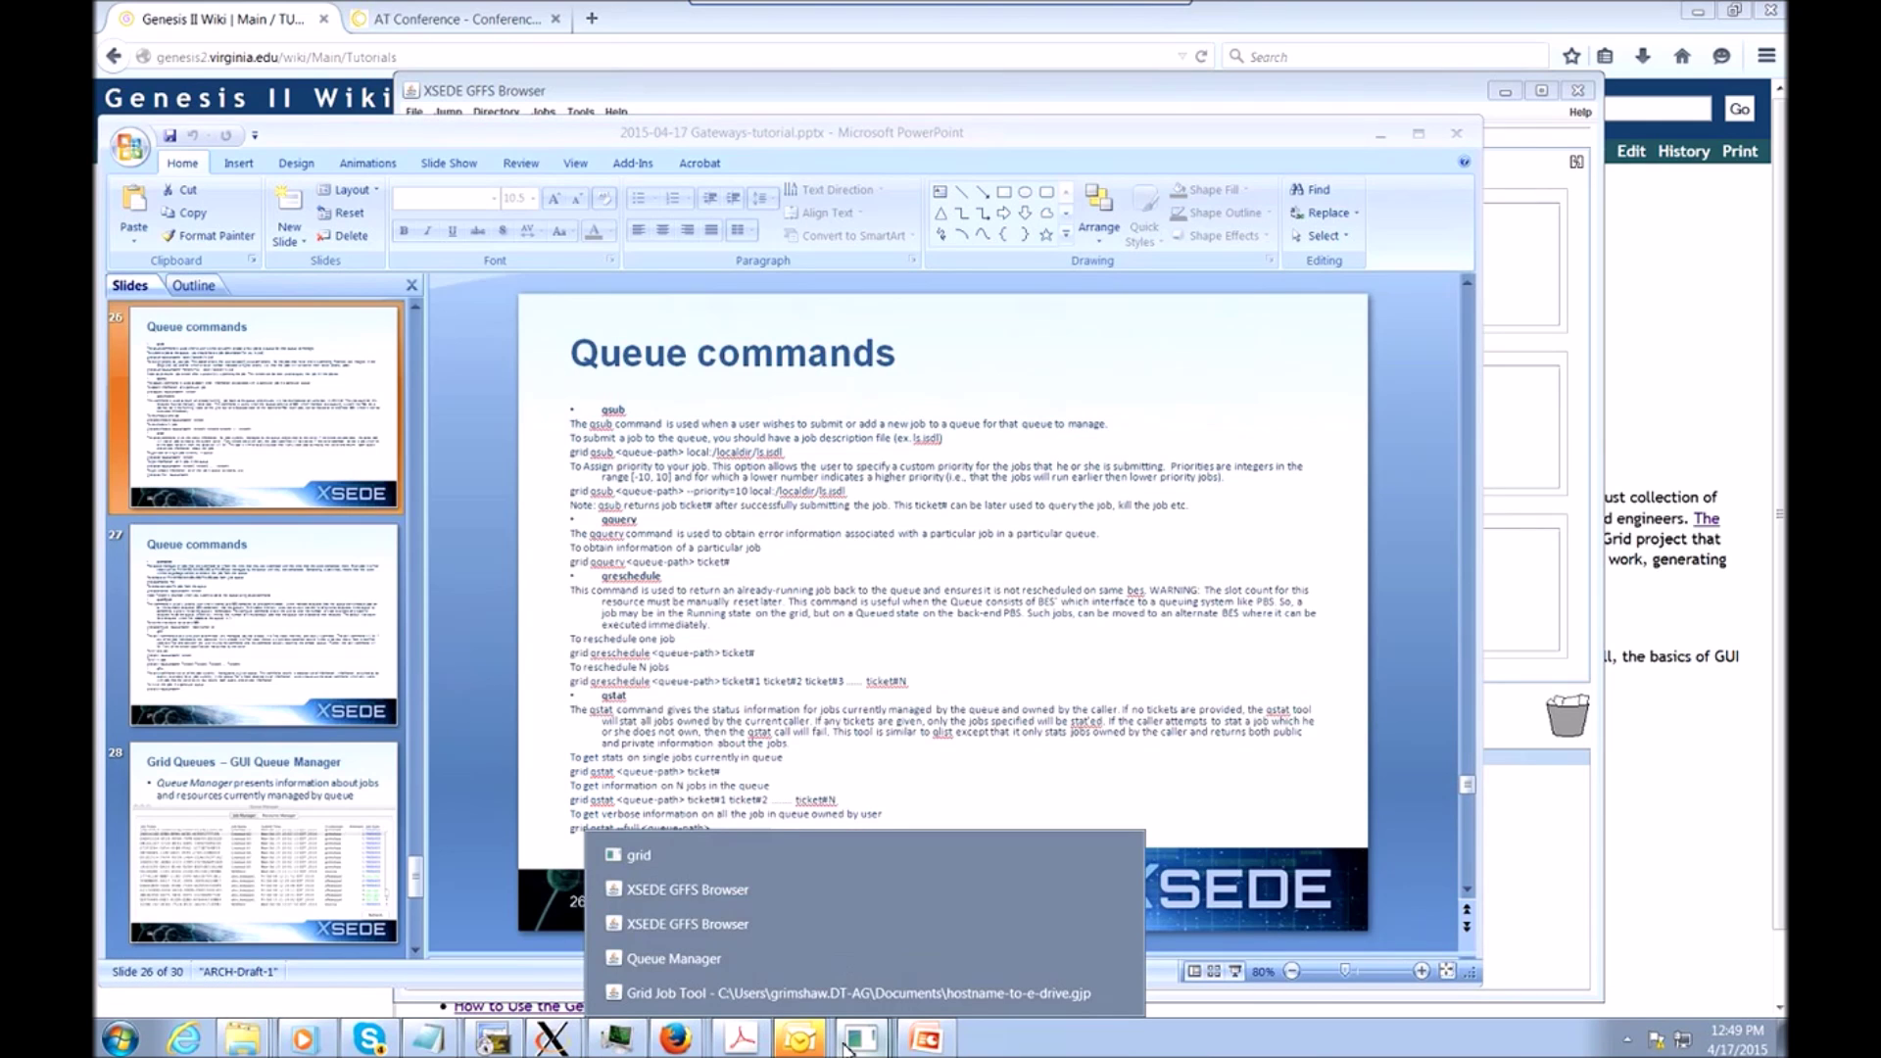
pyautogui.click(718, 968)
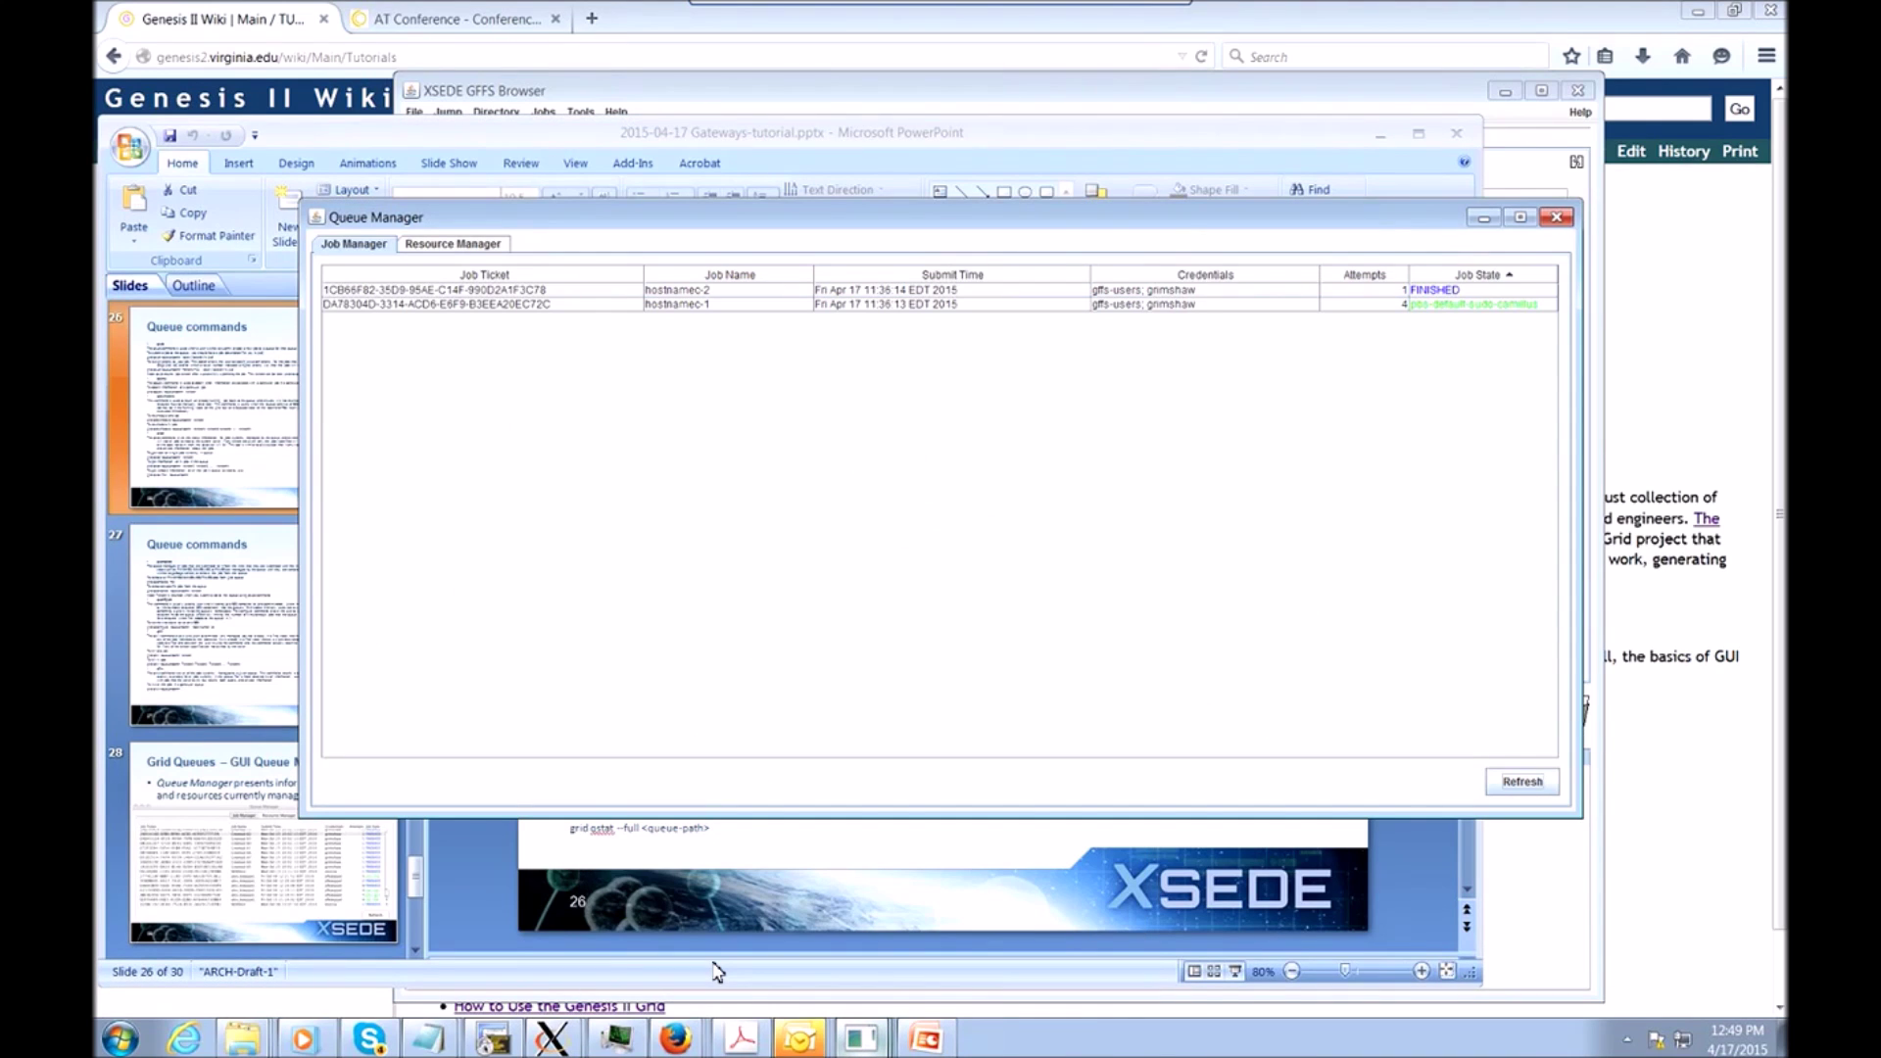
pyautogui.rightClick(1261, 291)
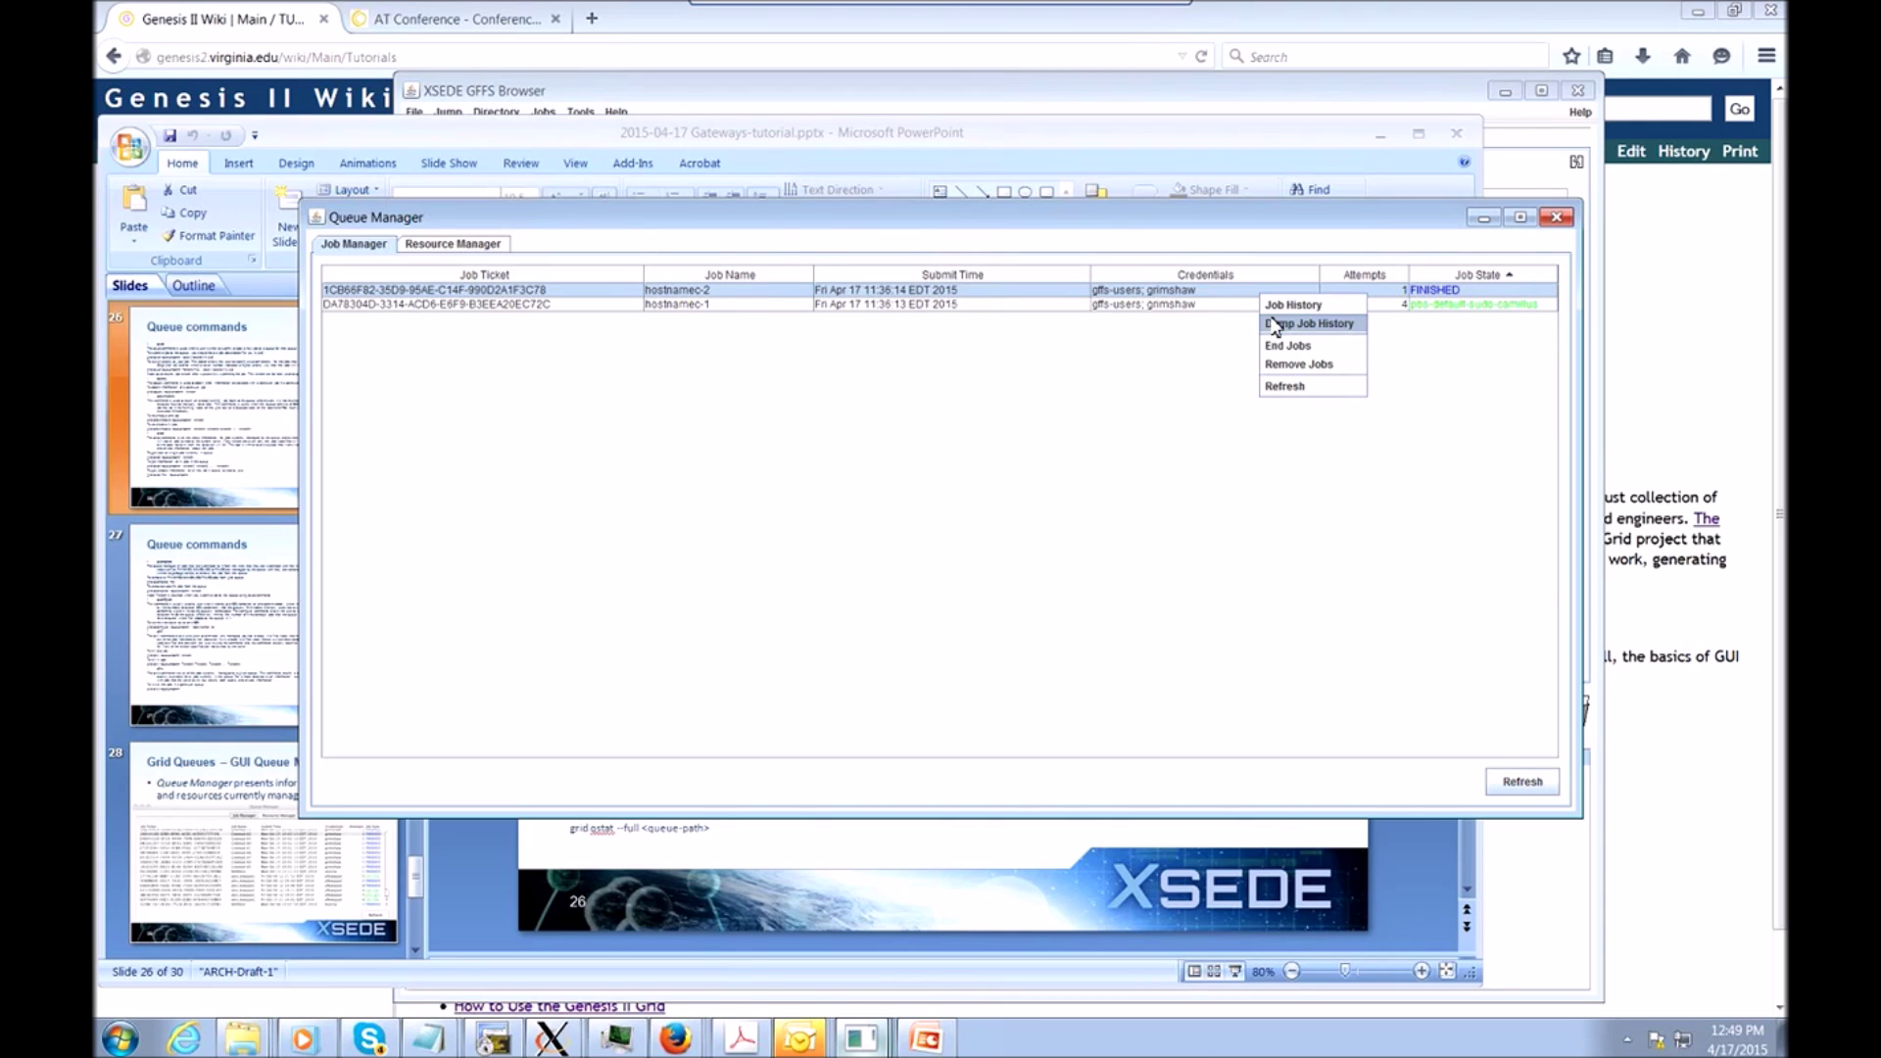
pyautogui.click(1275, 324)
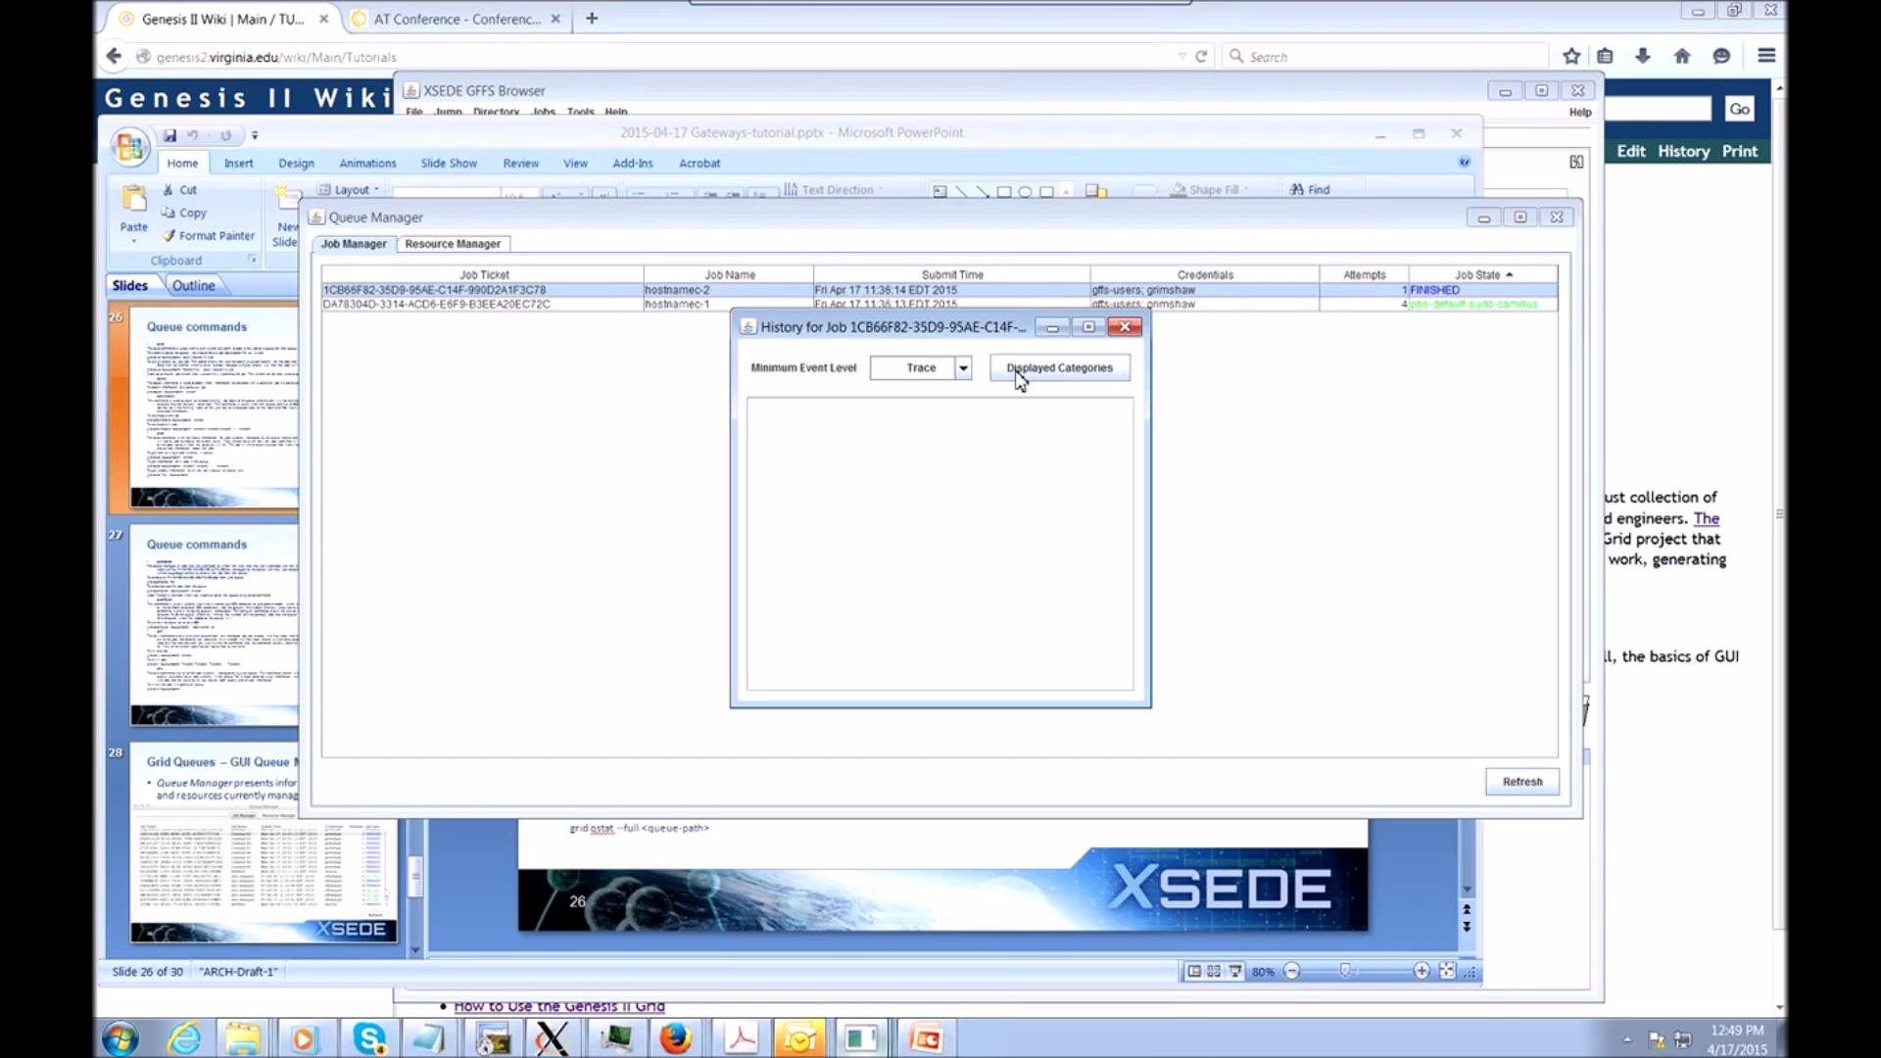
# View the job history of hostnamec-1, and close both the history and the Queue Manager.
pyautogui.rightClick(1140, 306)
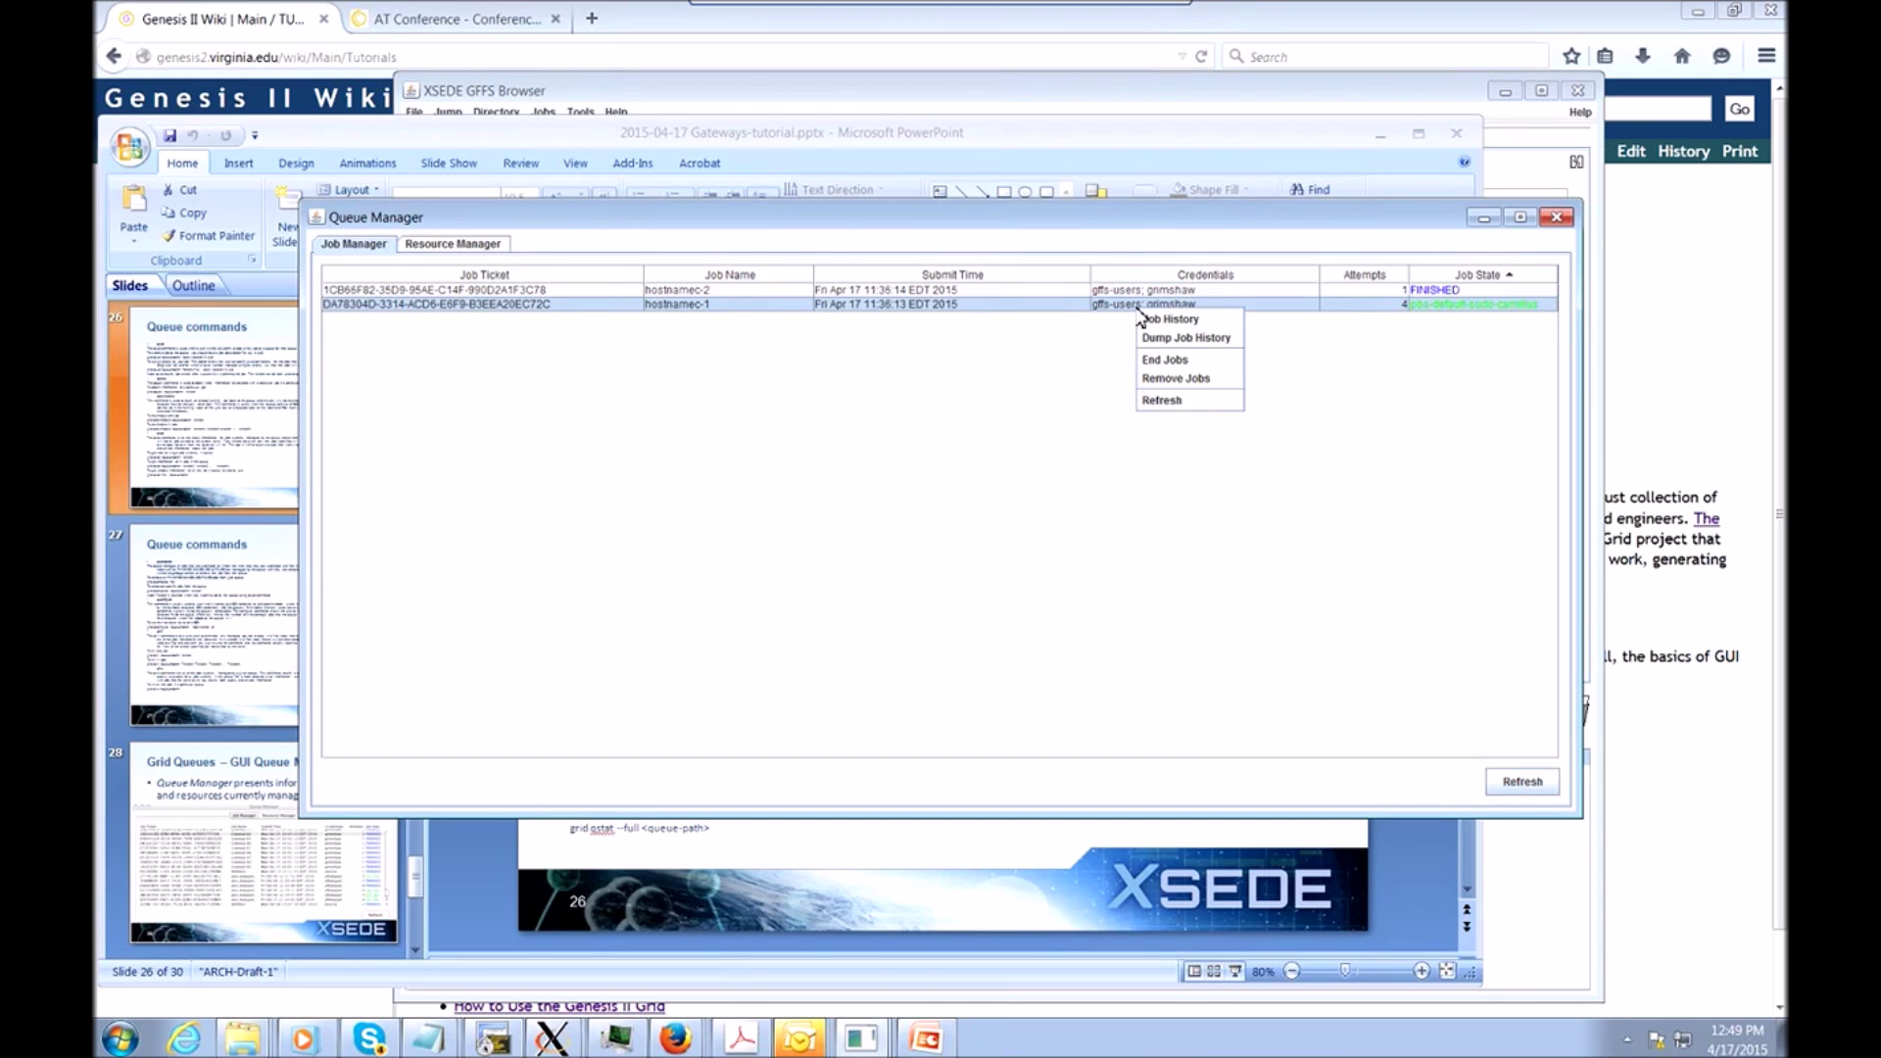
pyautogui.click(1164, 321)
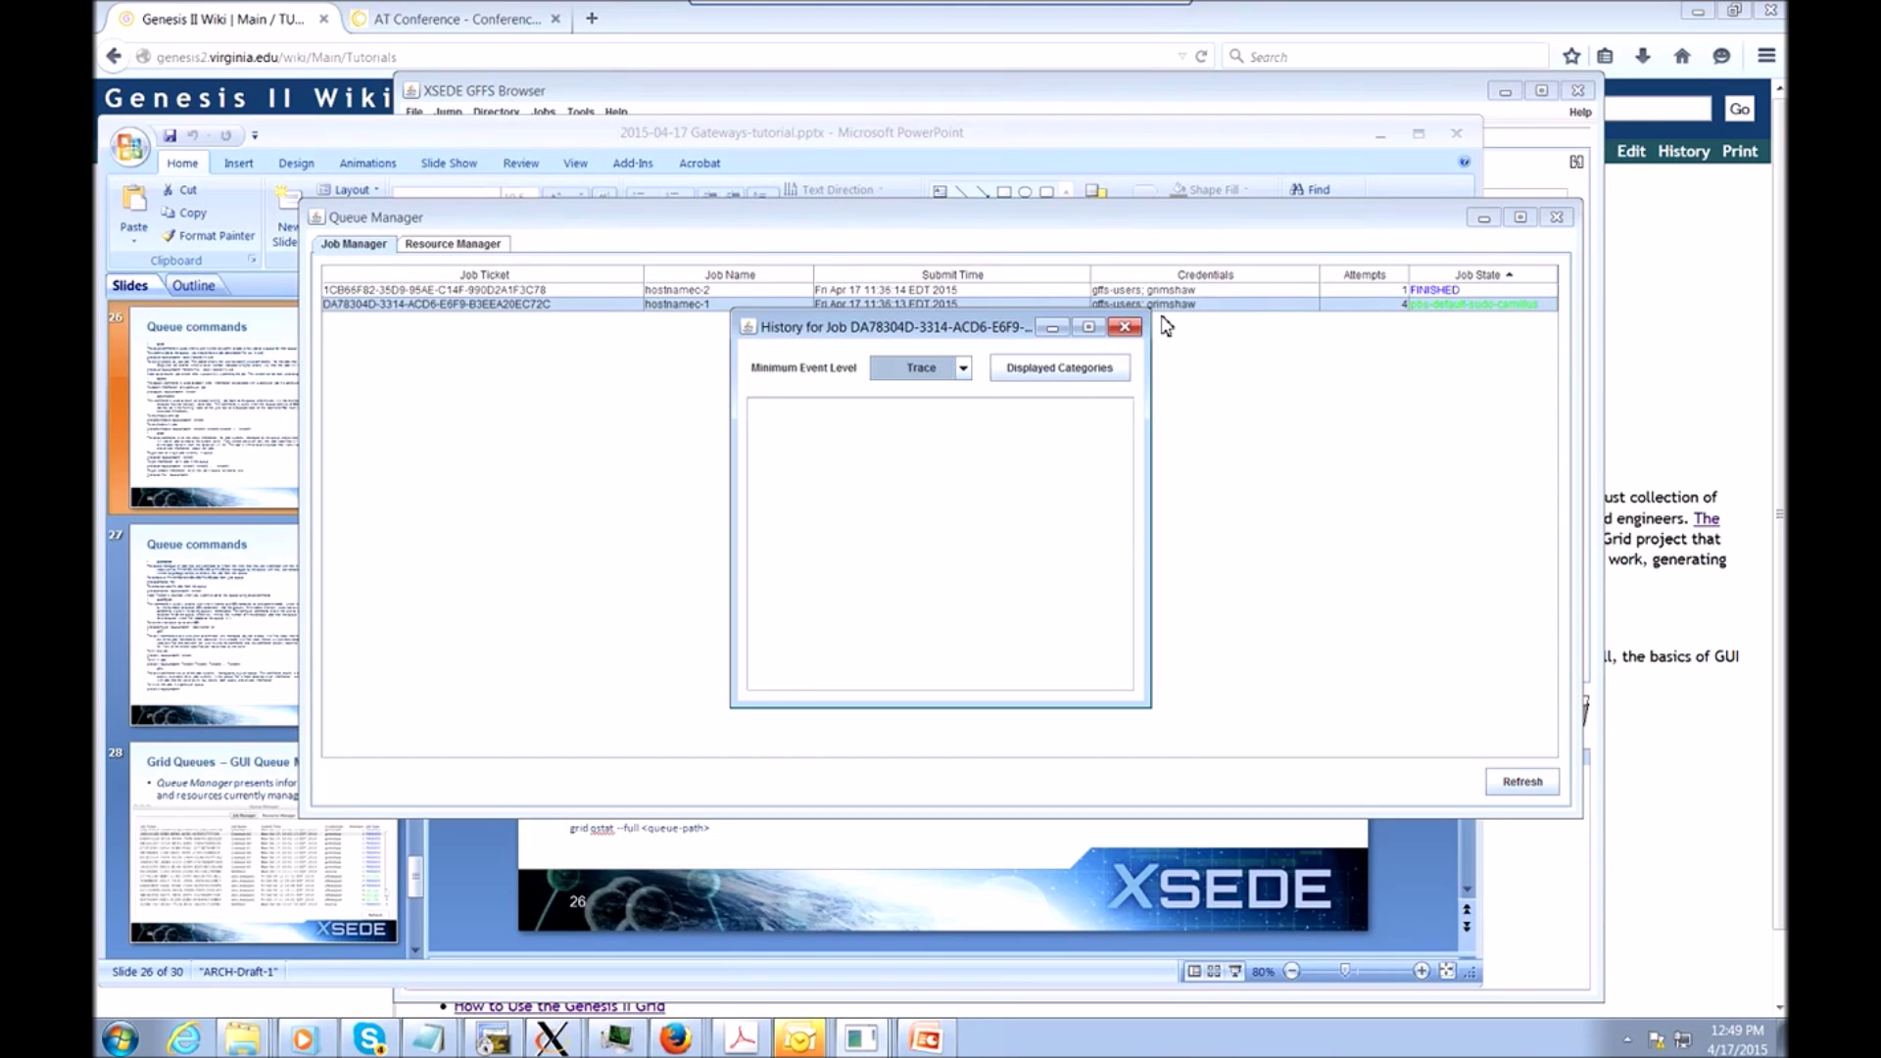
pyautogui.click(1125, 326)
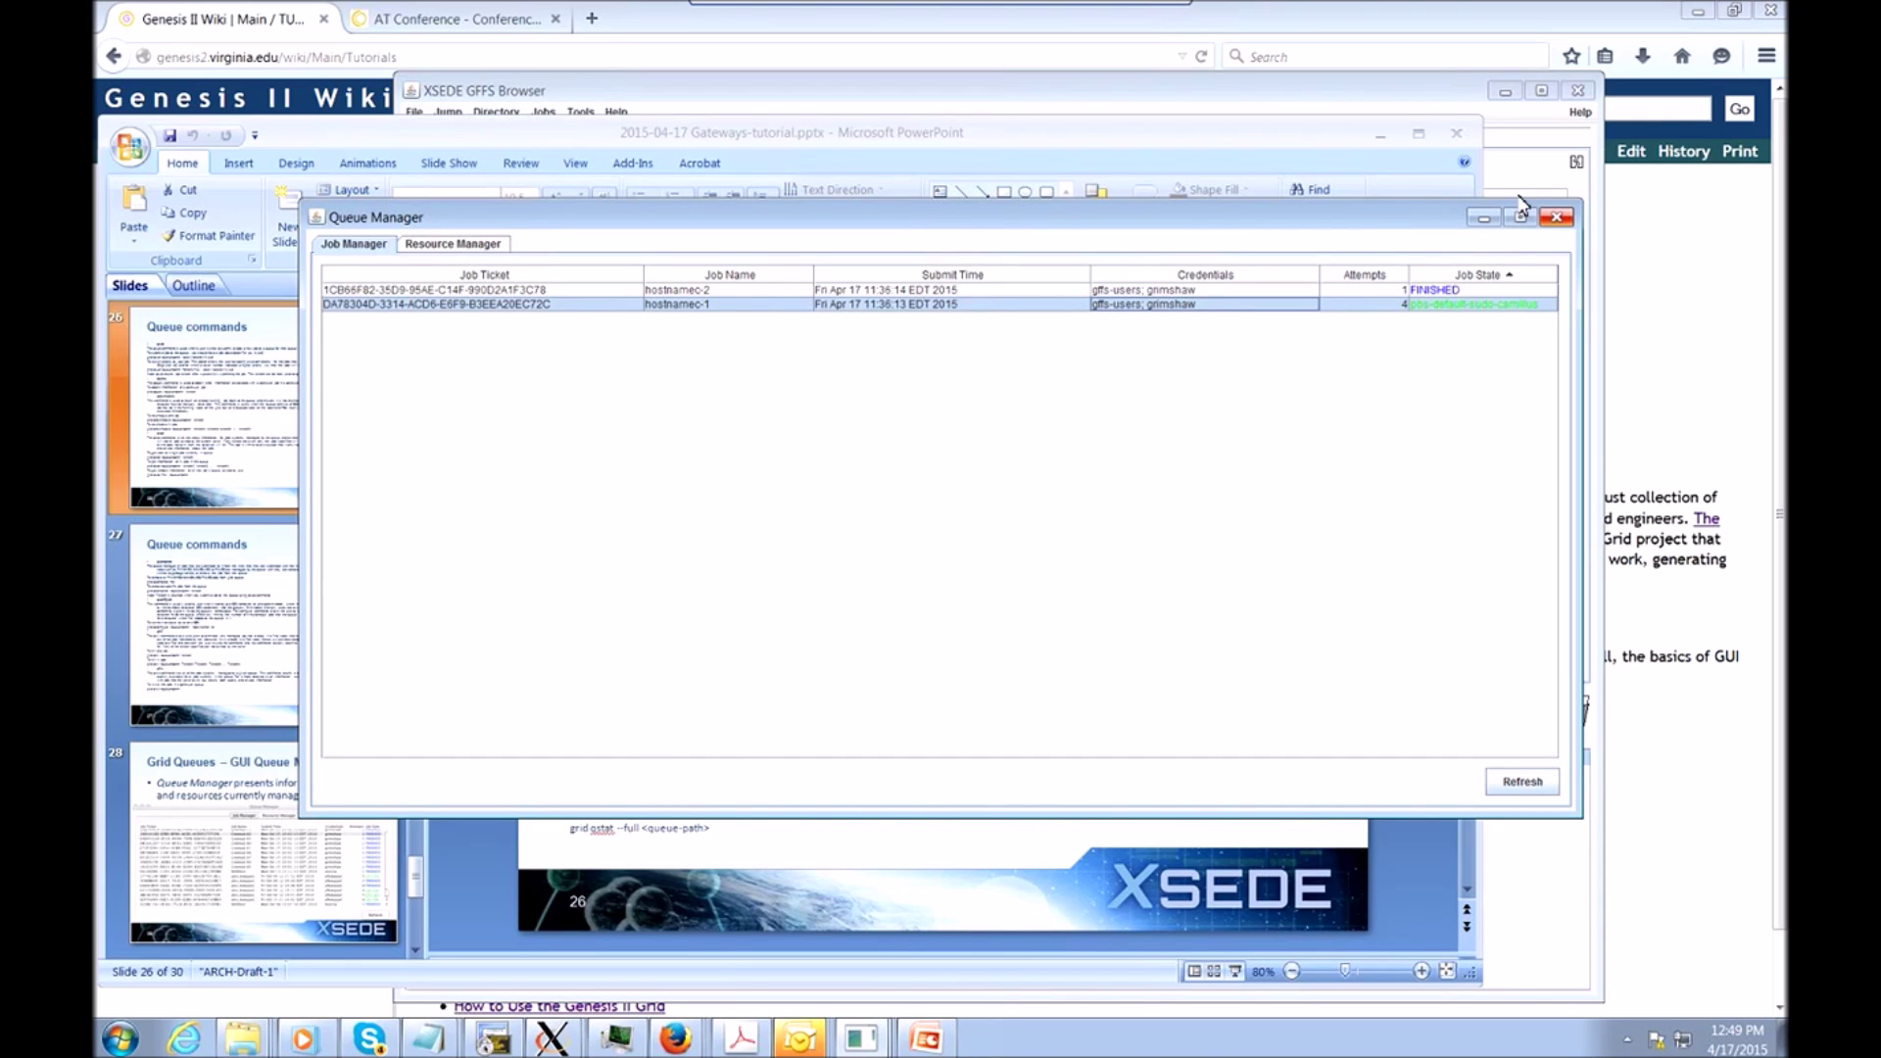
pyautogui.click(1556, 216)
# Switch to the XSEDE GFFS Browser showing the xsede.org queues and open the Queue Manager for CBQueue.
pyautogui.moveTo(860, 1046)
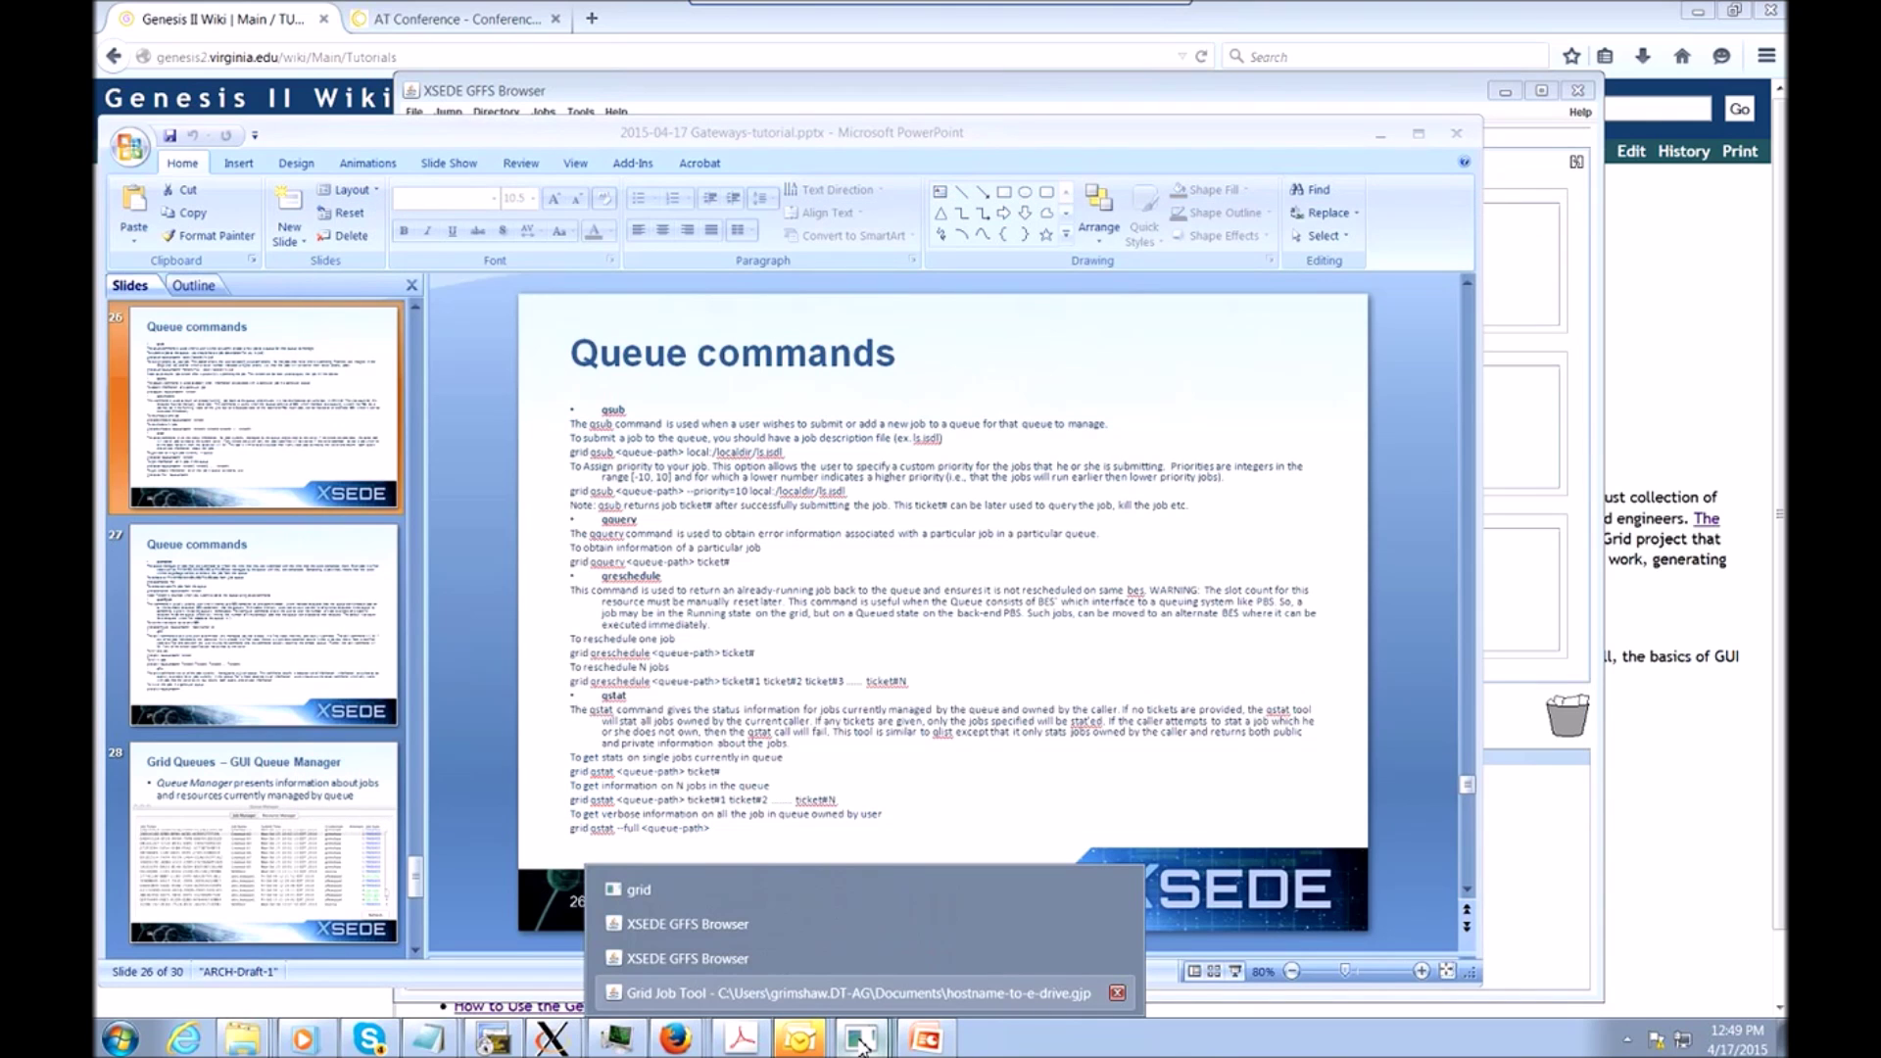
pyautogui.click(690, 962)
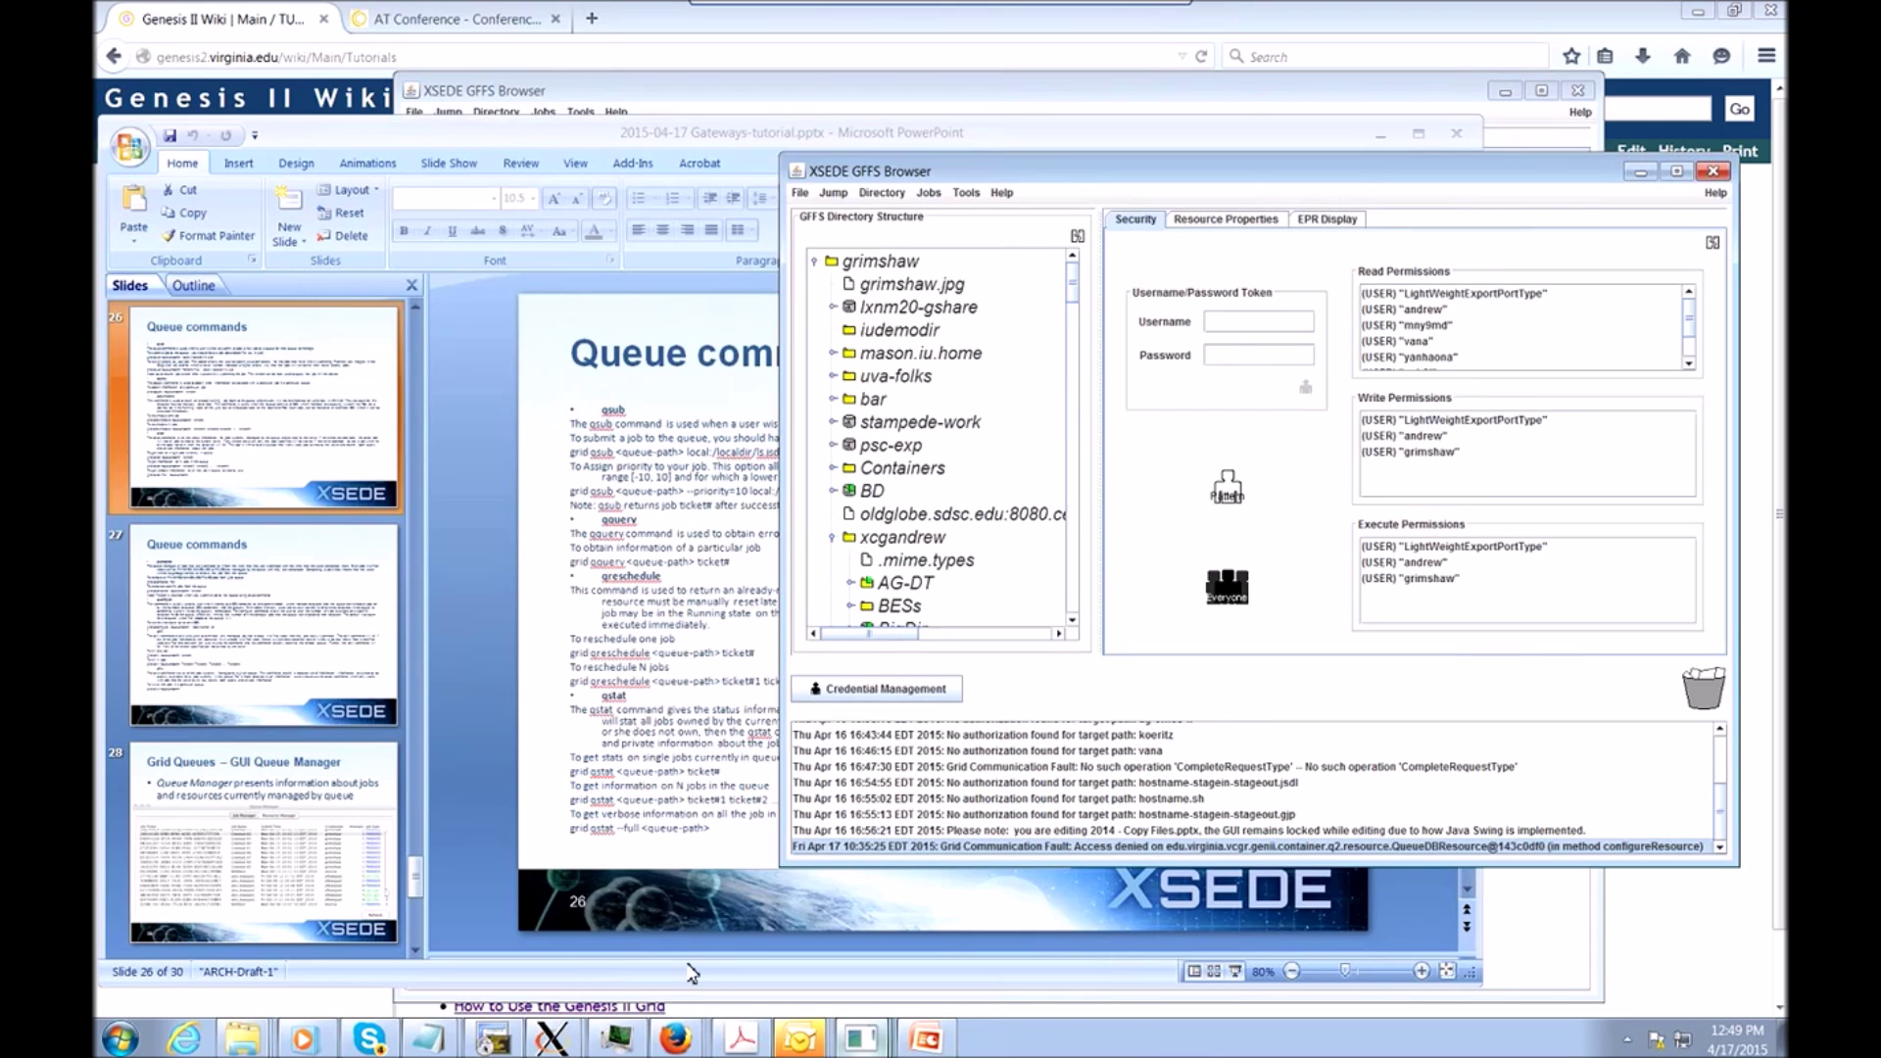
pyautogui.click(860, 1045)
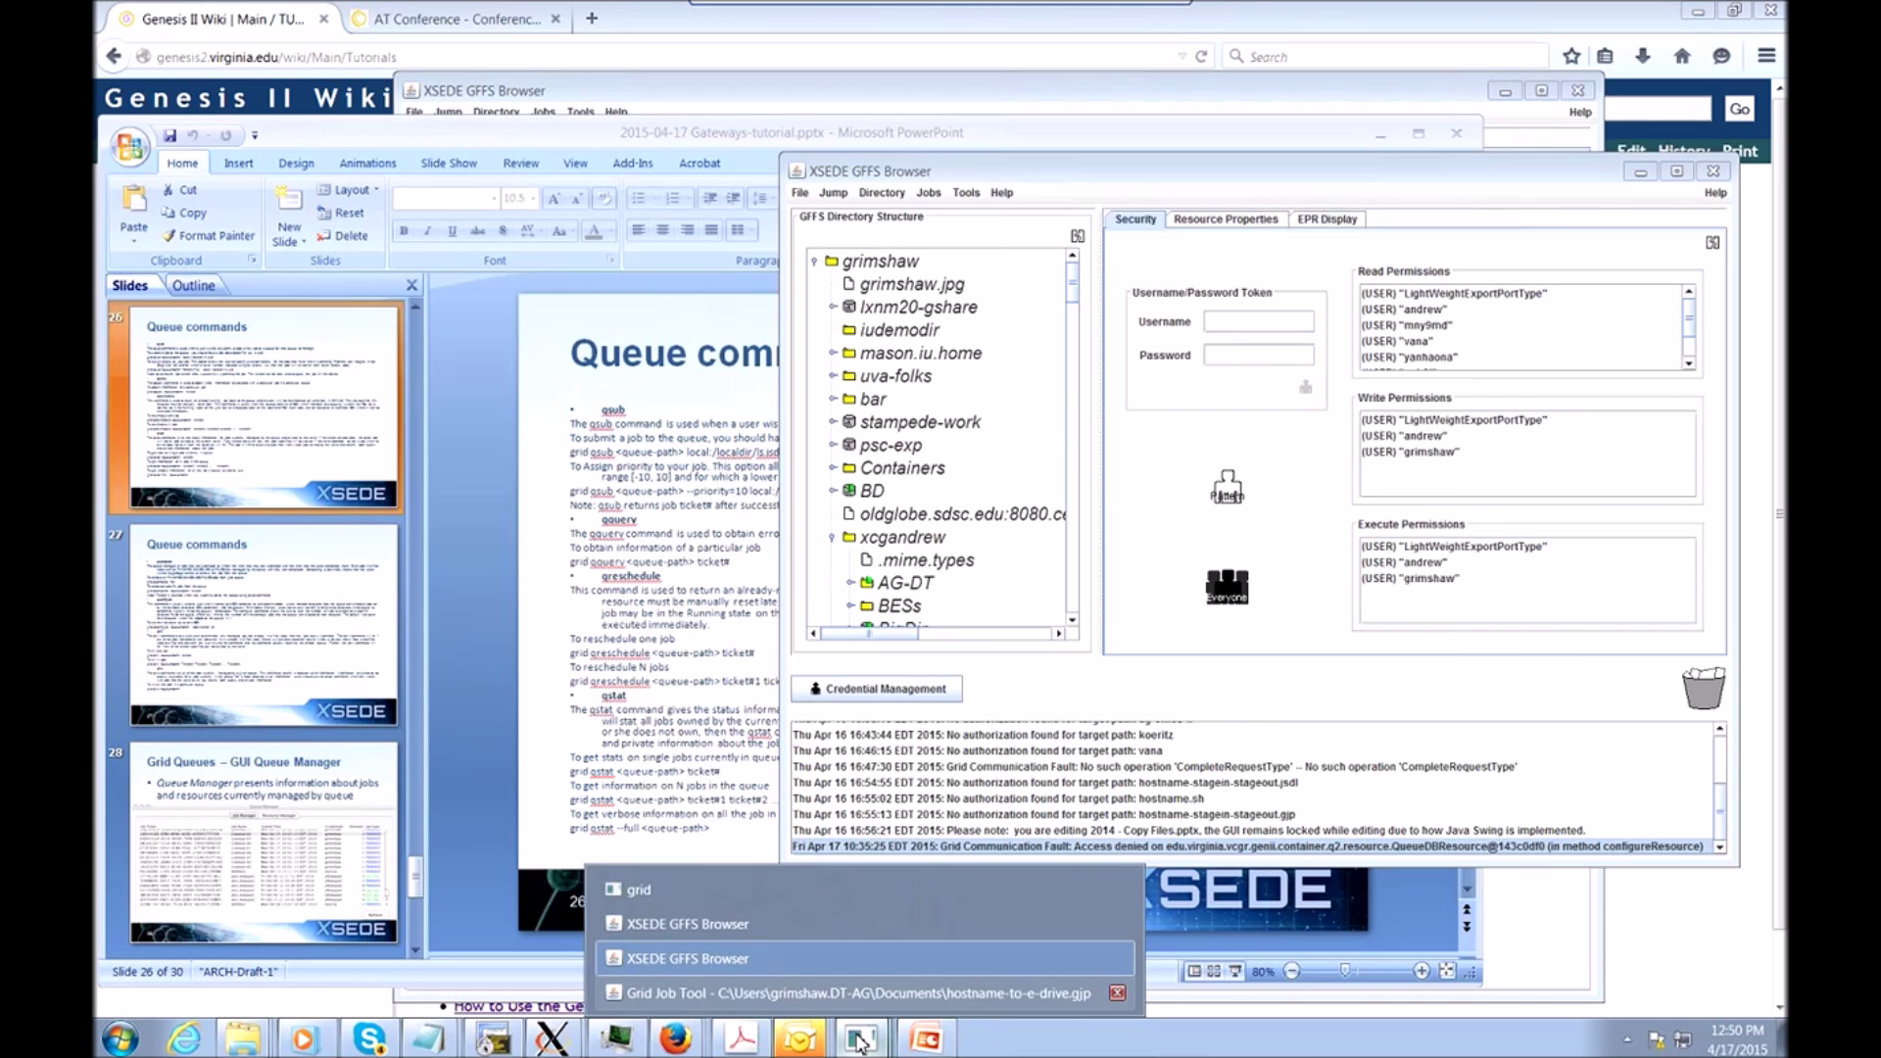
pyautogui.click(705, 923)
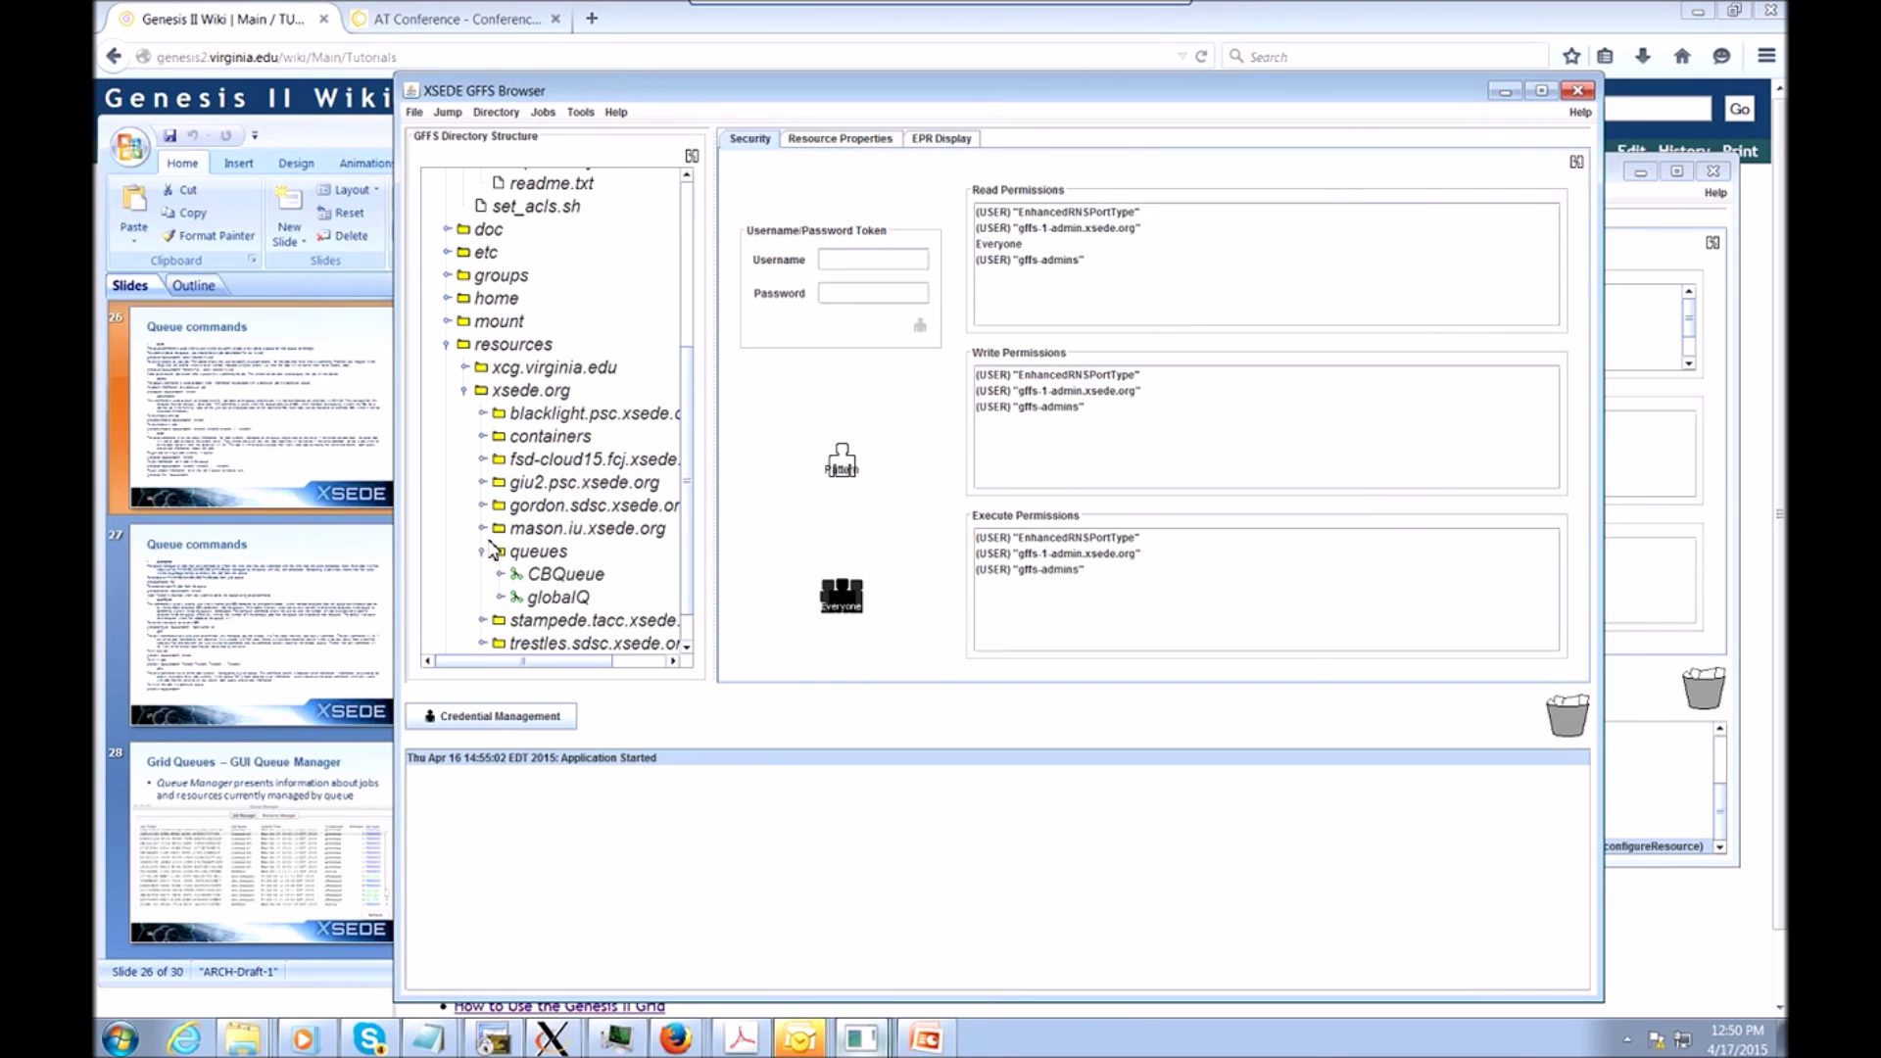
pyautogui.rightClick(548, 578)
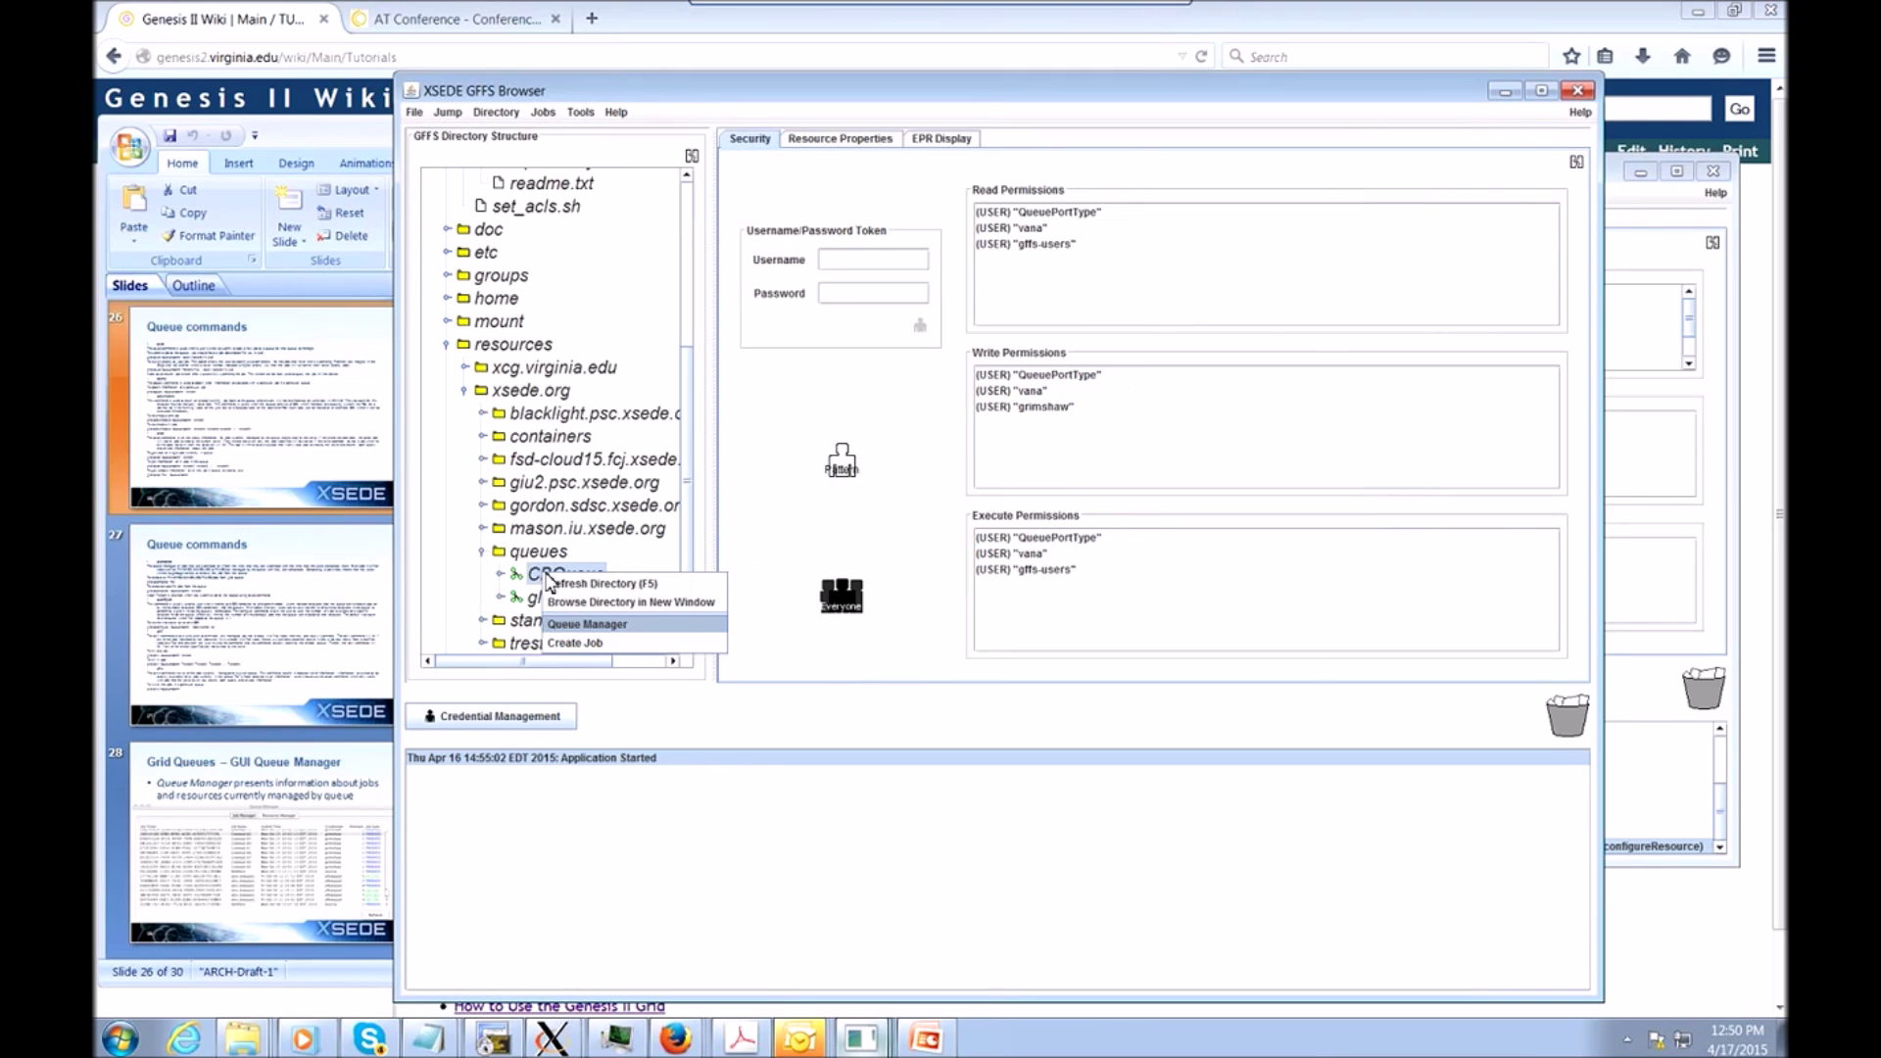
pyautogui.click(587, 624)
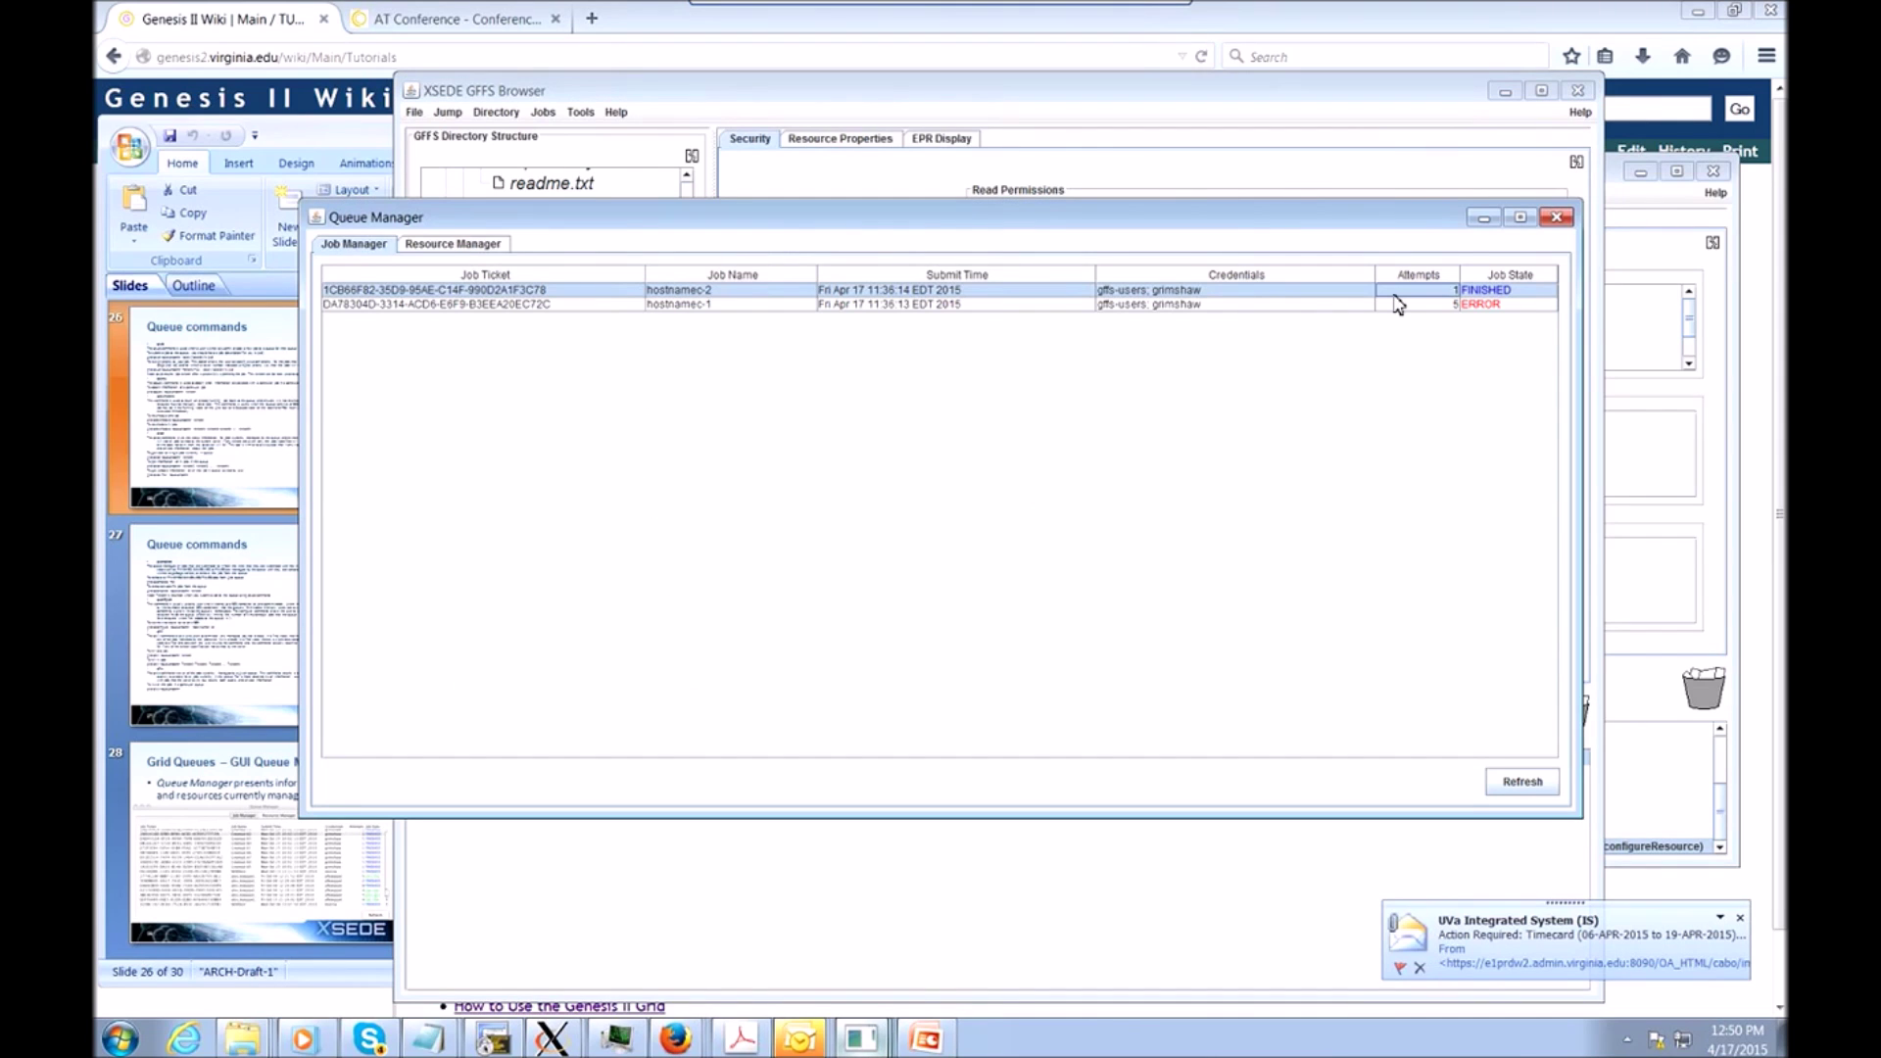
# Examine the hostnamec-2 job history, expanding the CreateActivity outcall and BES activity instance events down to the stage-out entry.
pyautogui.doubleClick(1395, 292)
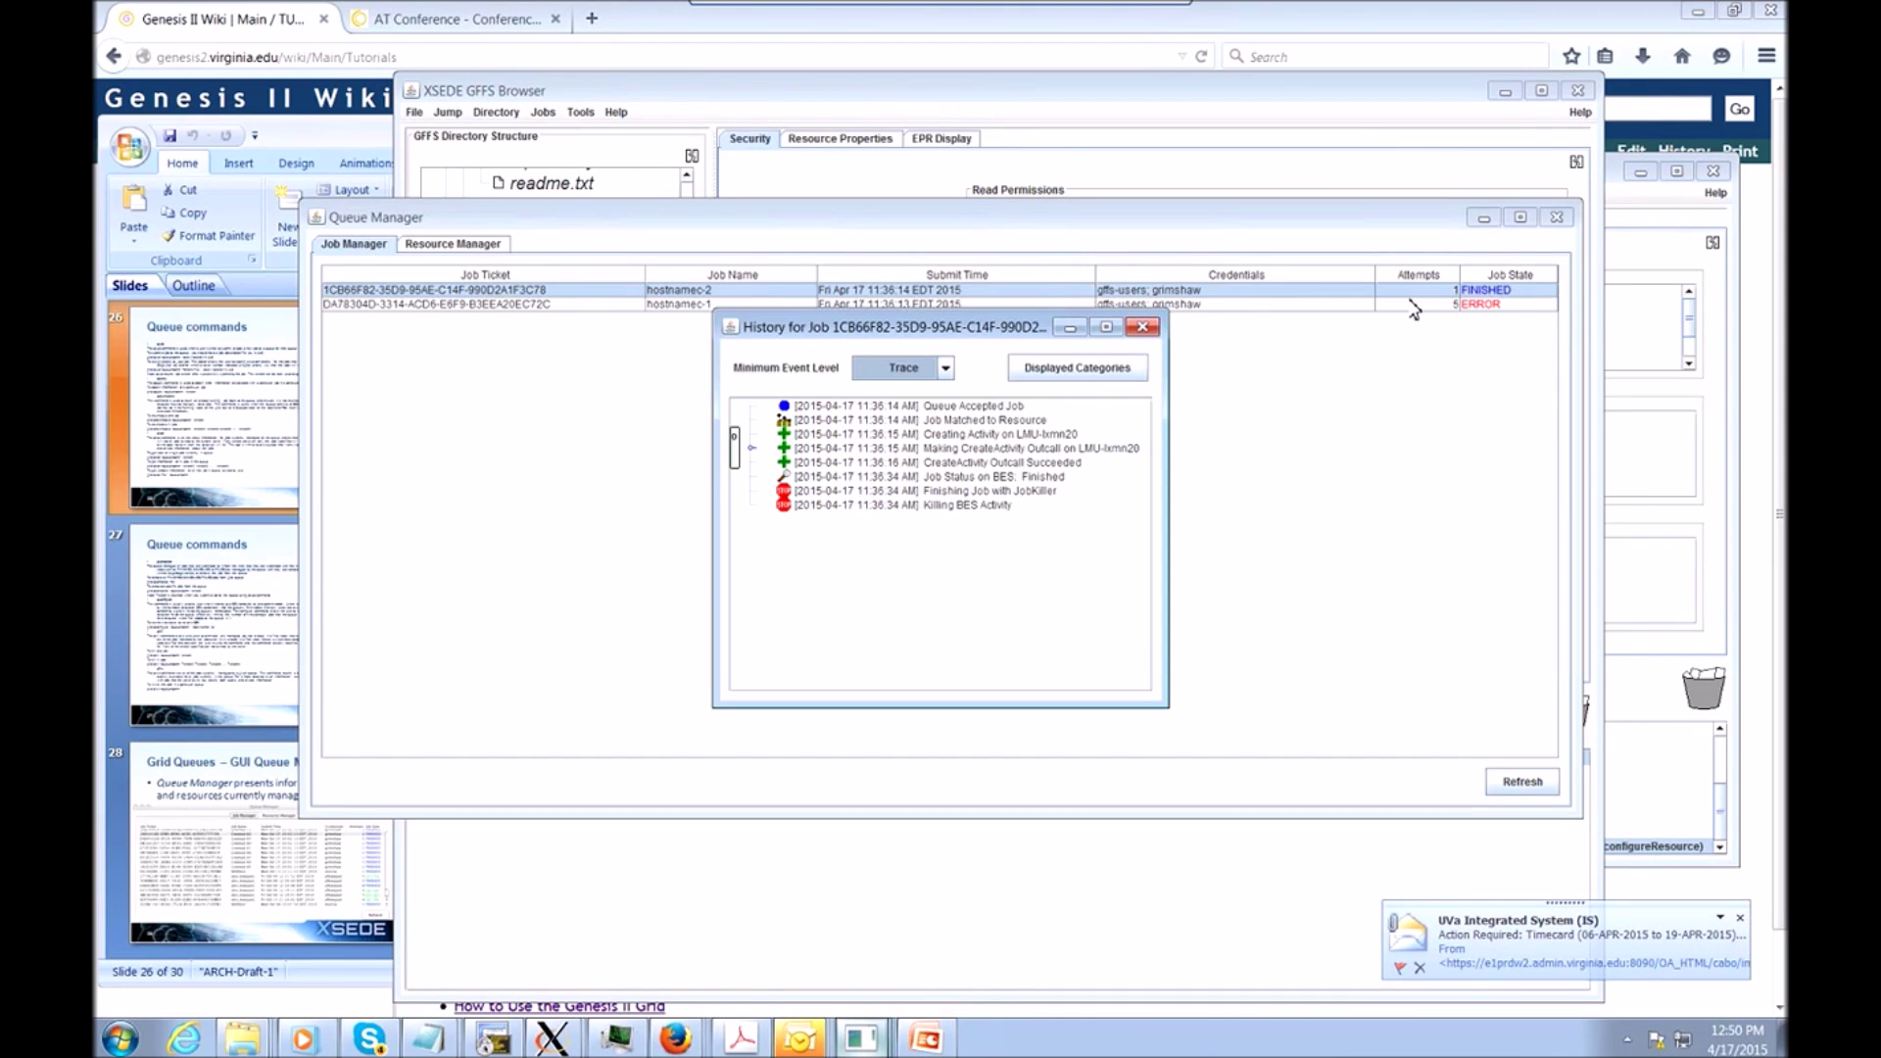
pyautogui.click(751, 448)
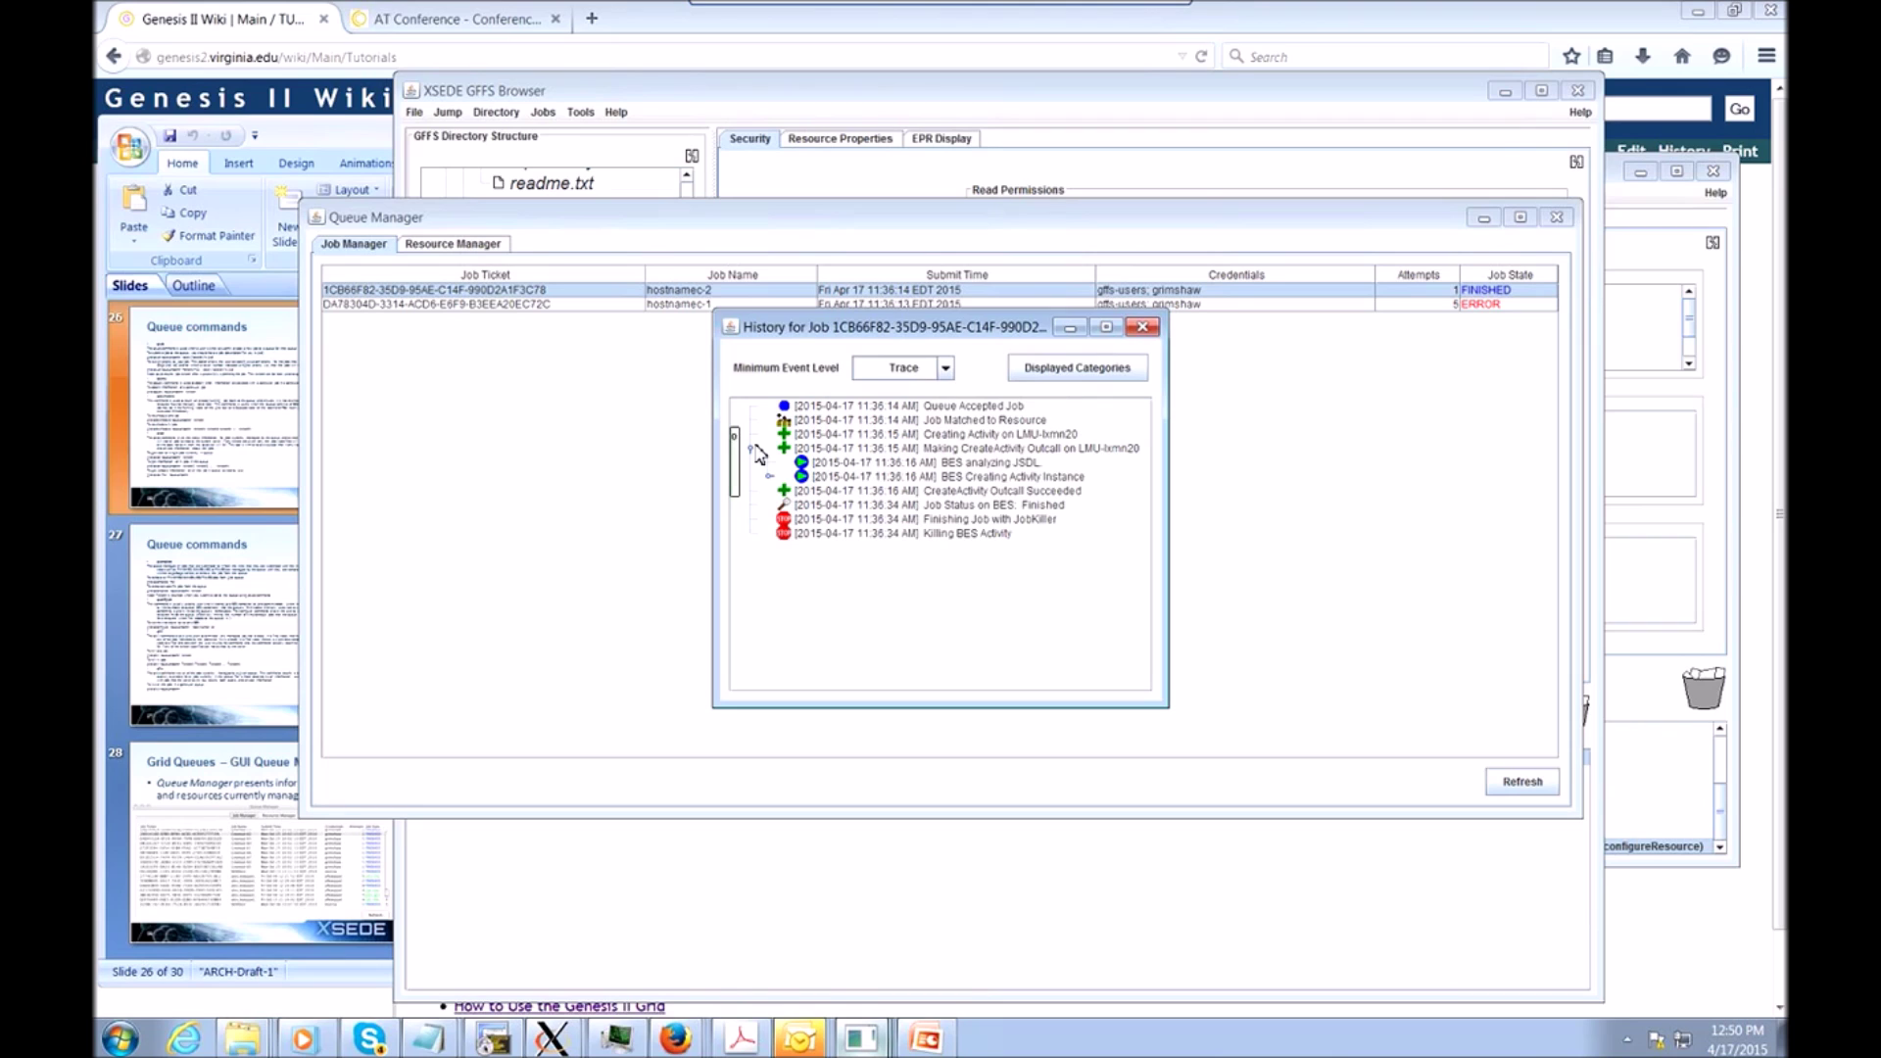
pyautogui.click(769, 477)
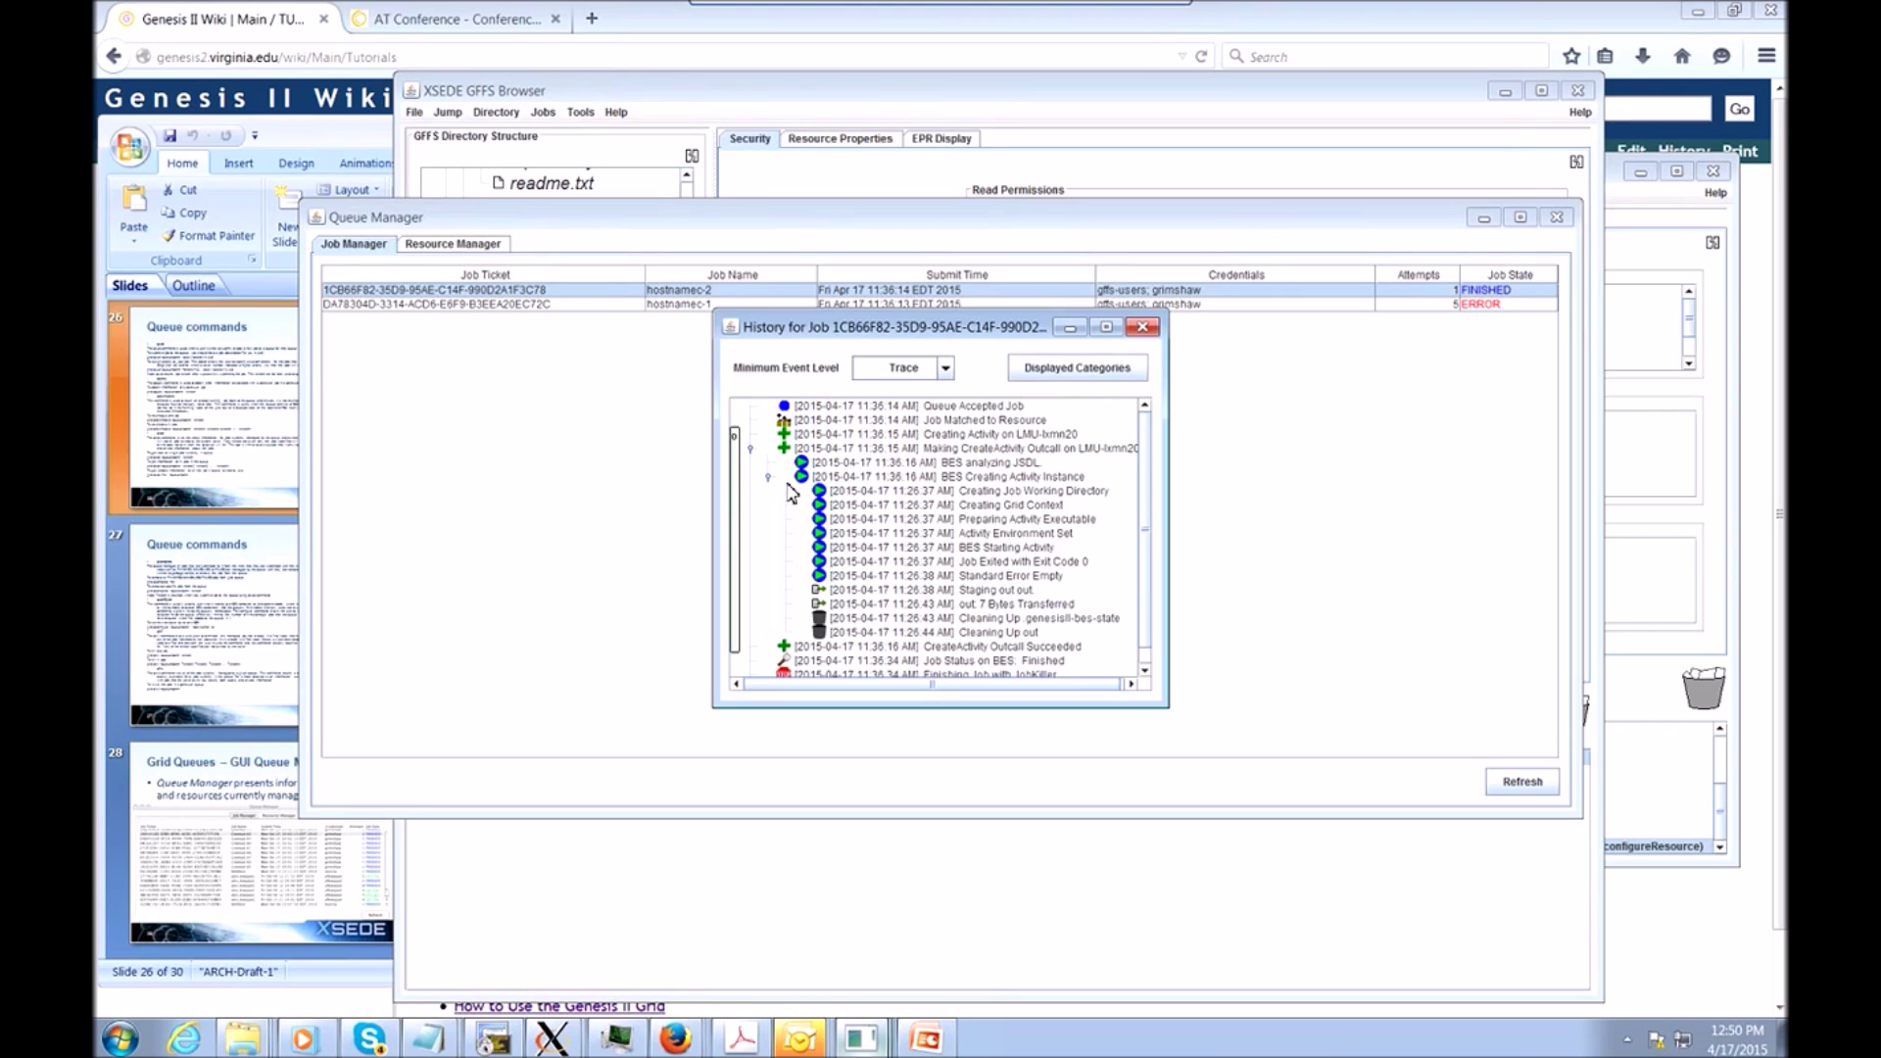
pyautogui.click(898, 592)
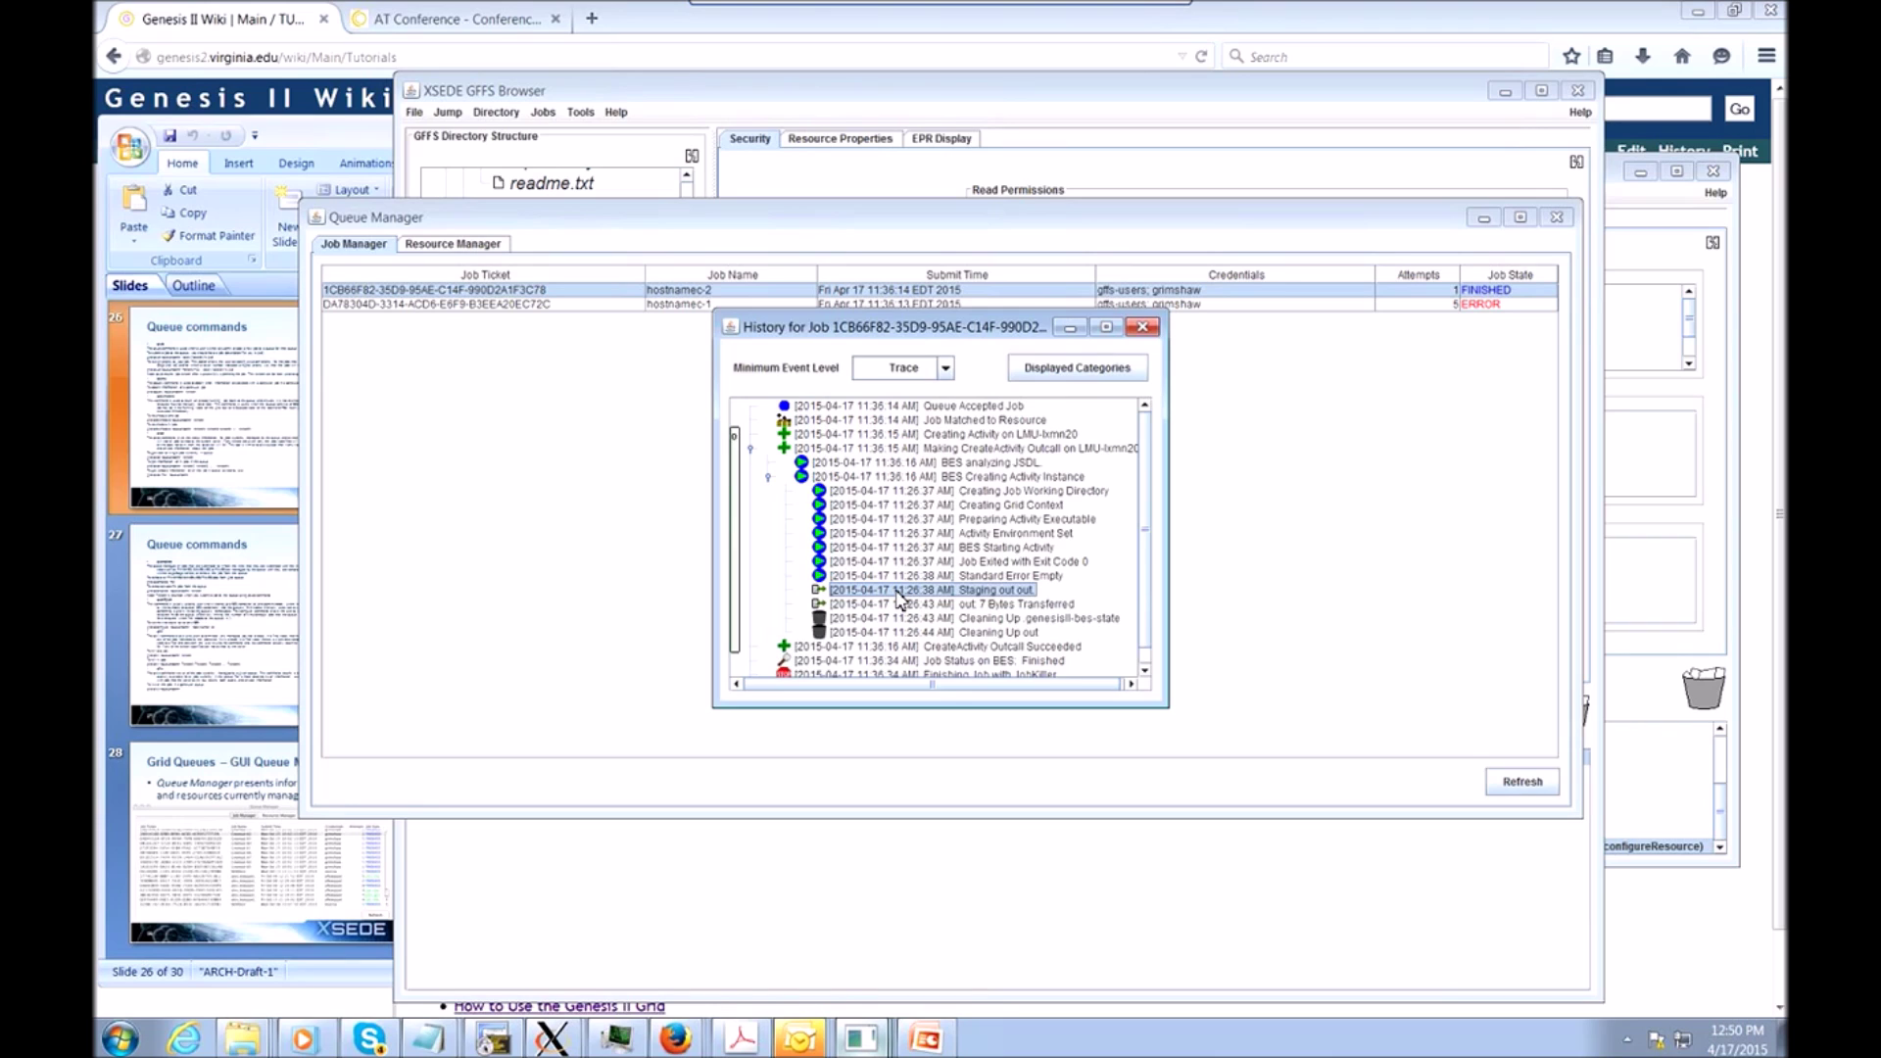
pyautogui.scroll(-1, 891, 578)
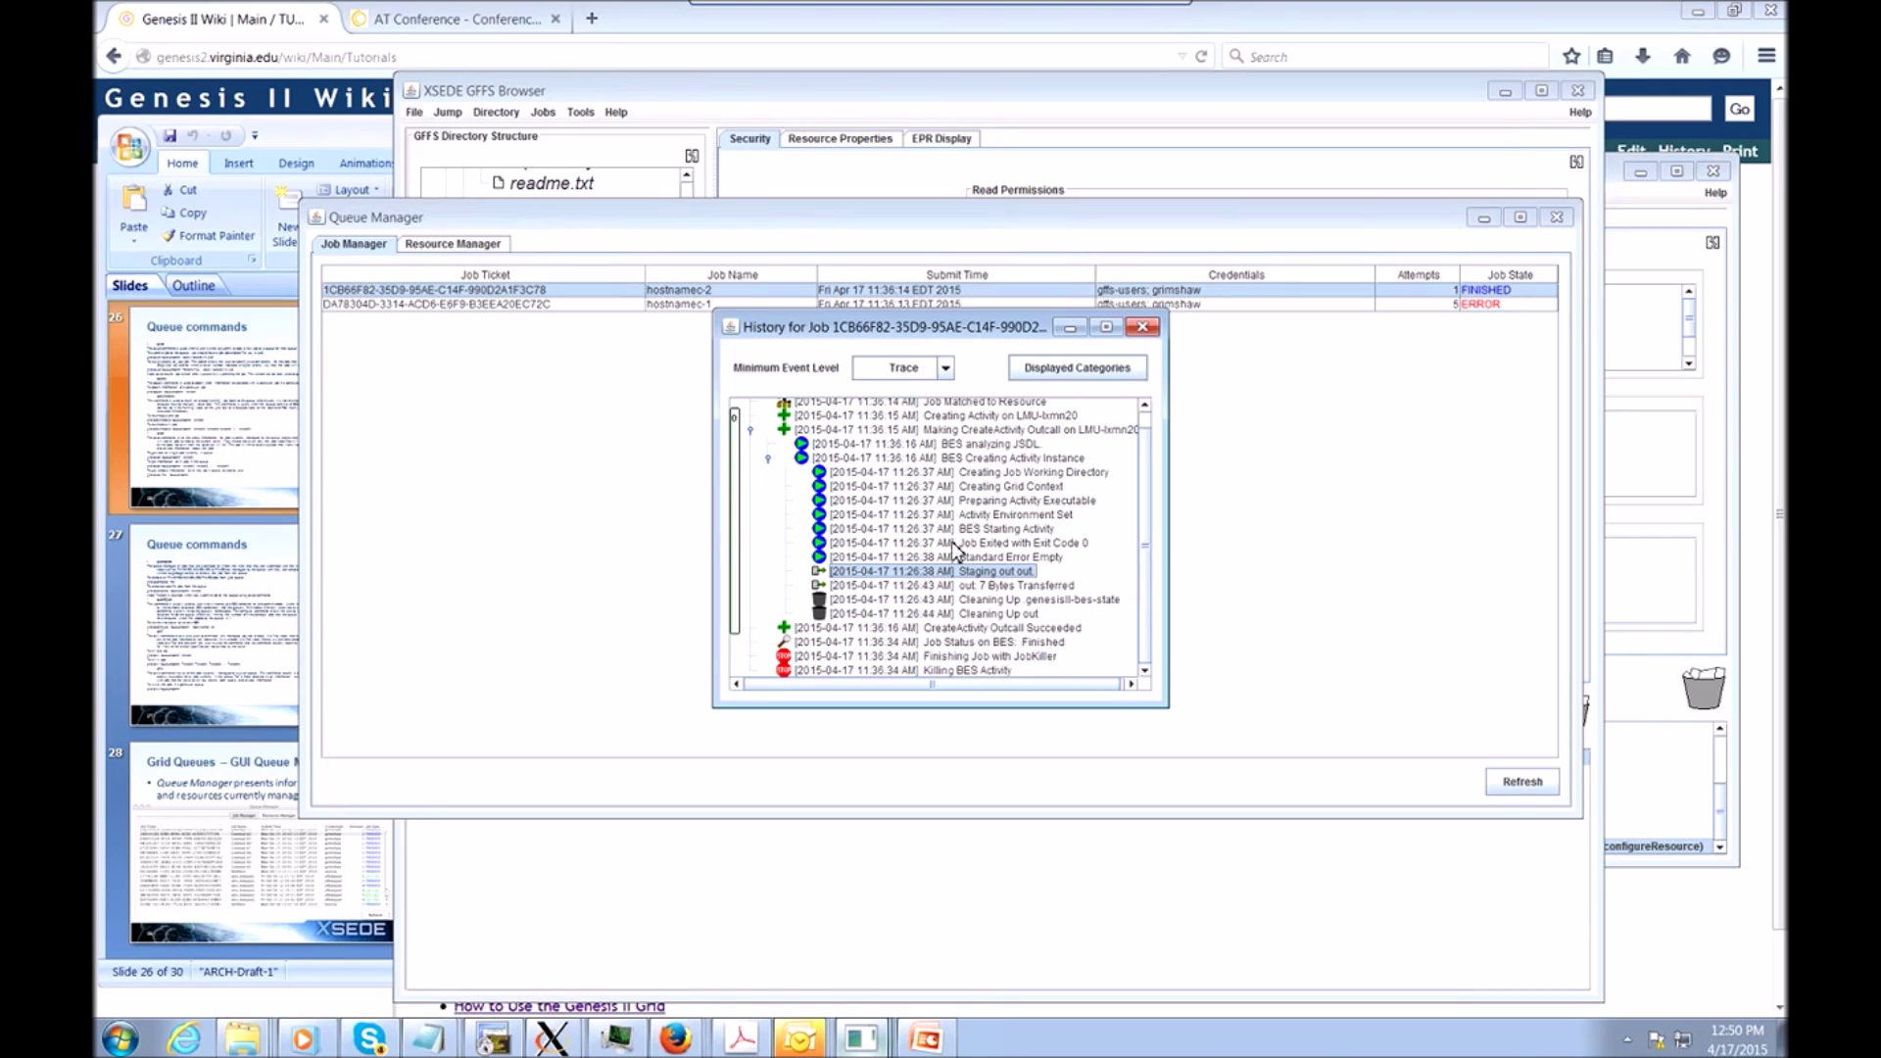
pyautogui.click(1142, 326)
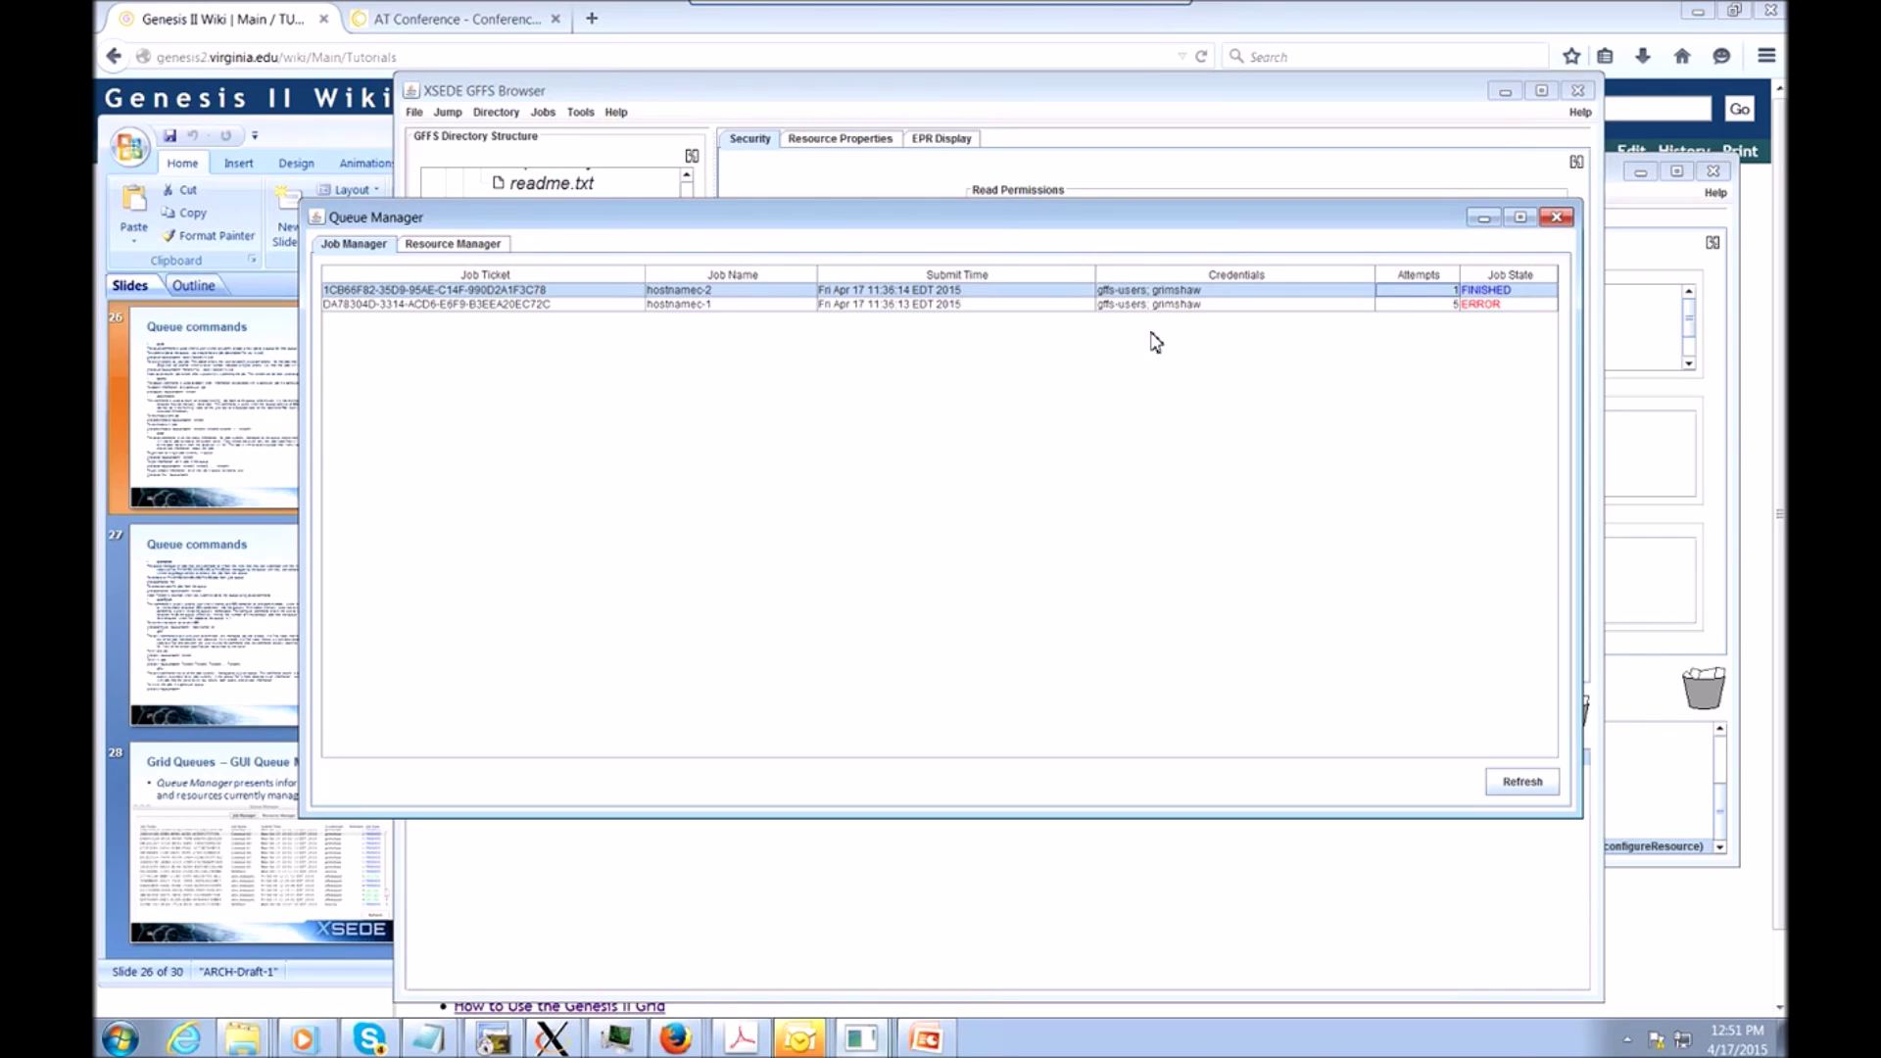
# Review the queue's resources in the Resource Manager view and return to the job list.
pyautogui.rightClick(421, 291)
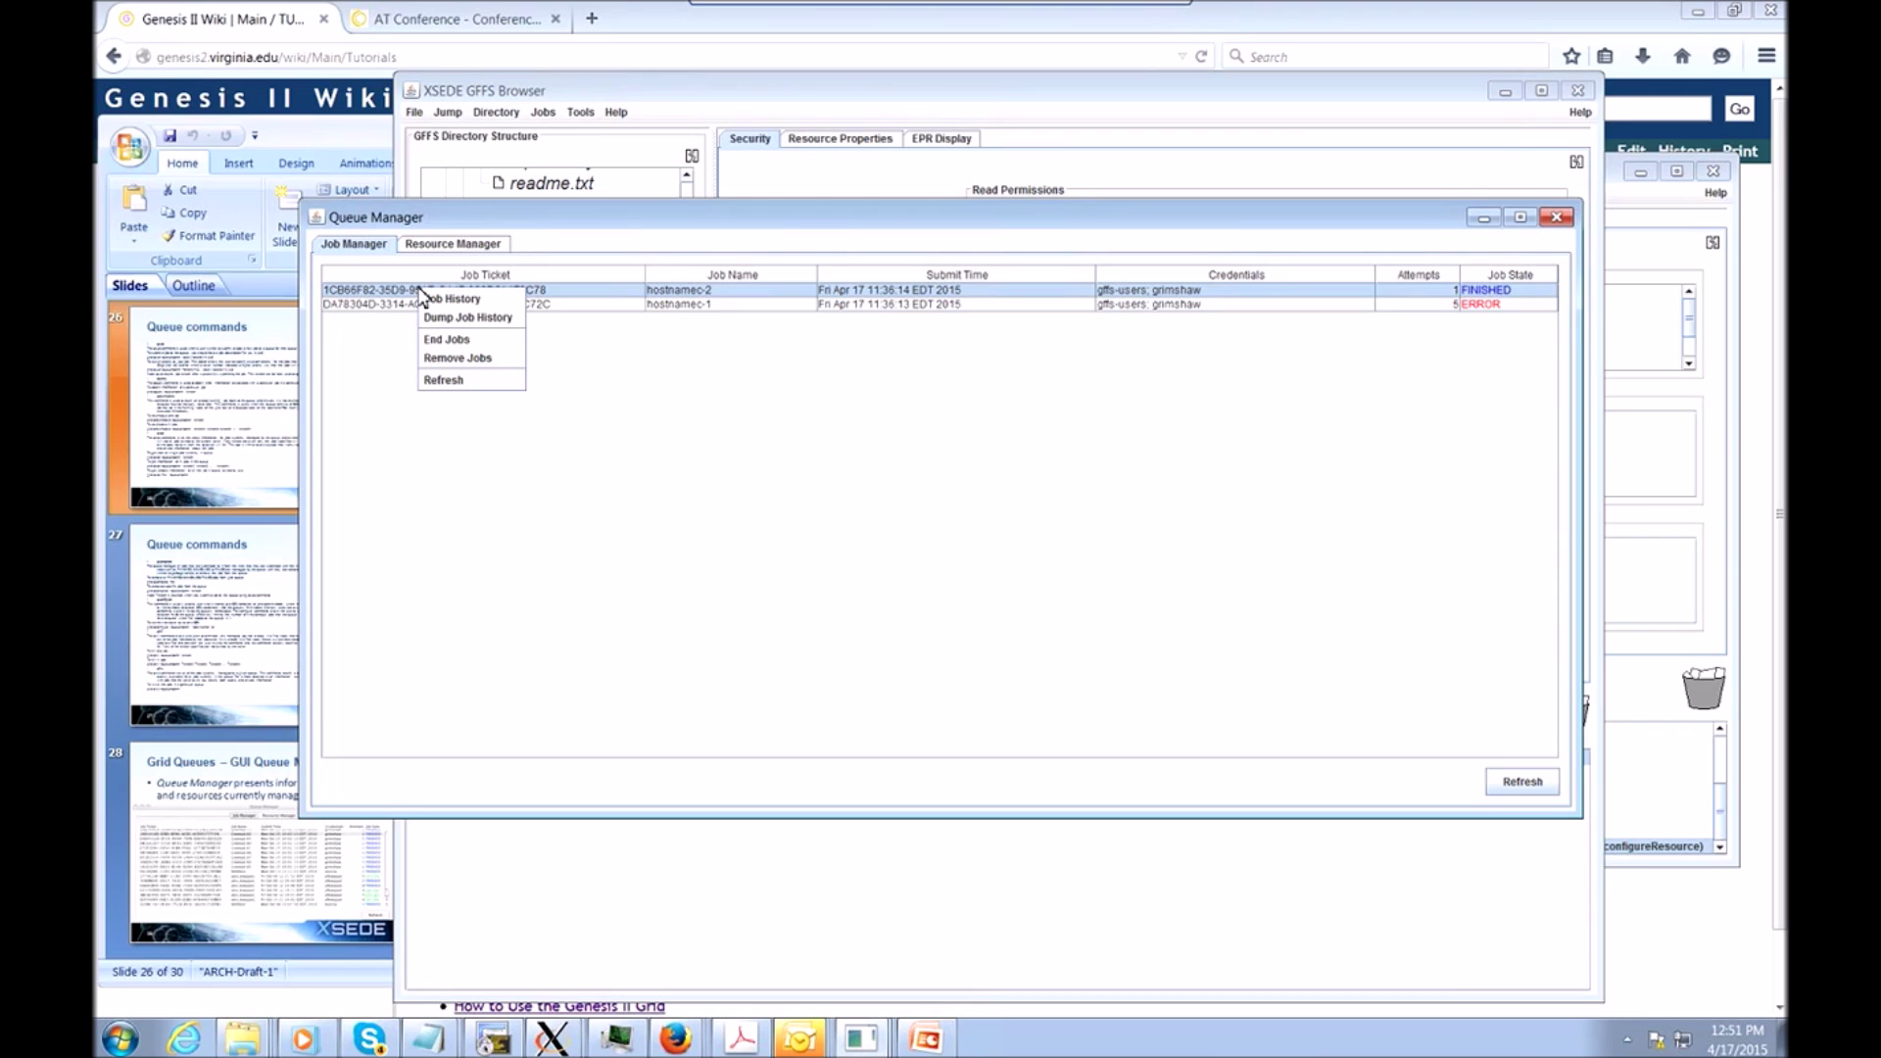
pyautogui.click(402, 306)
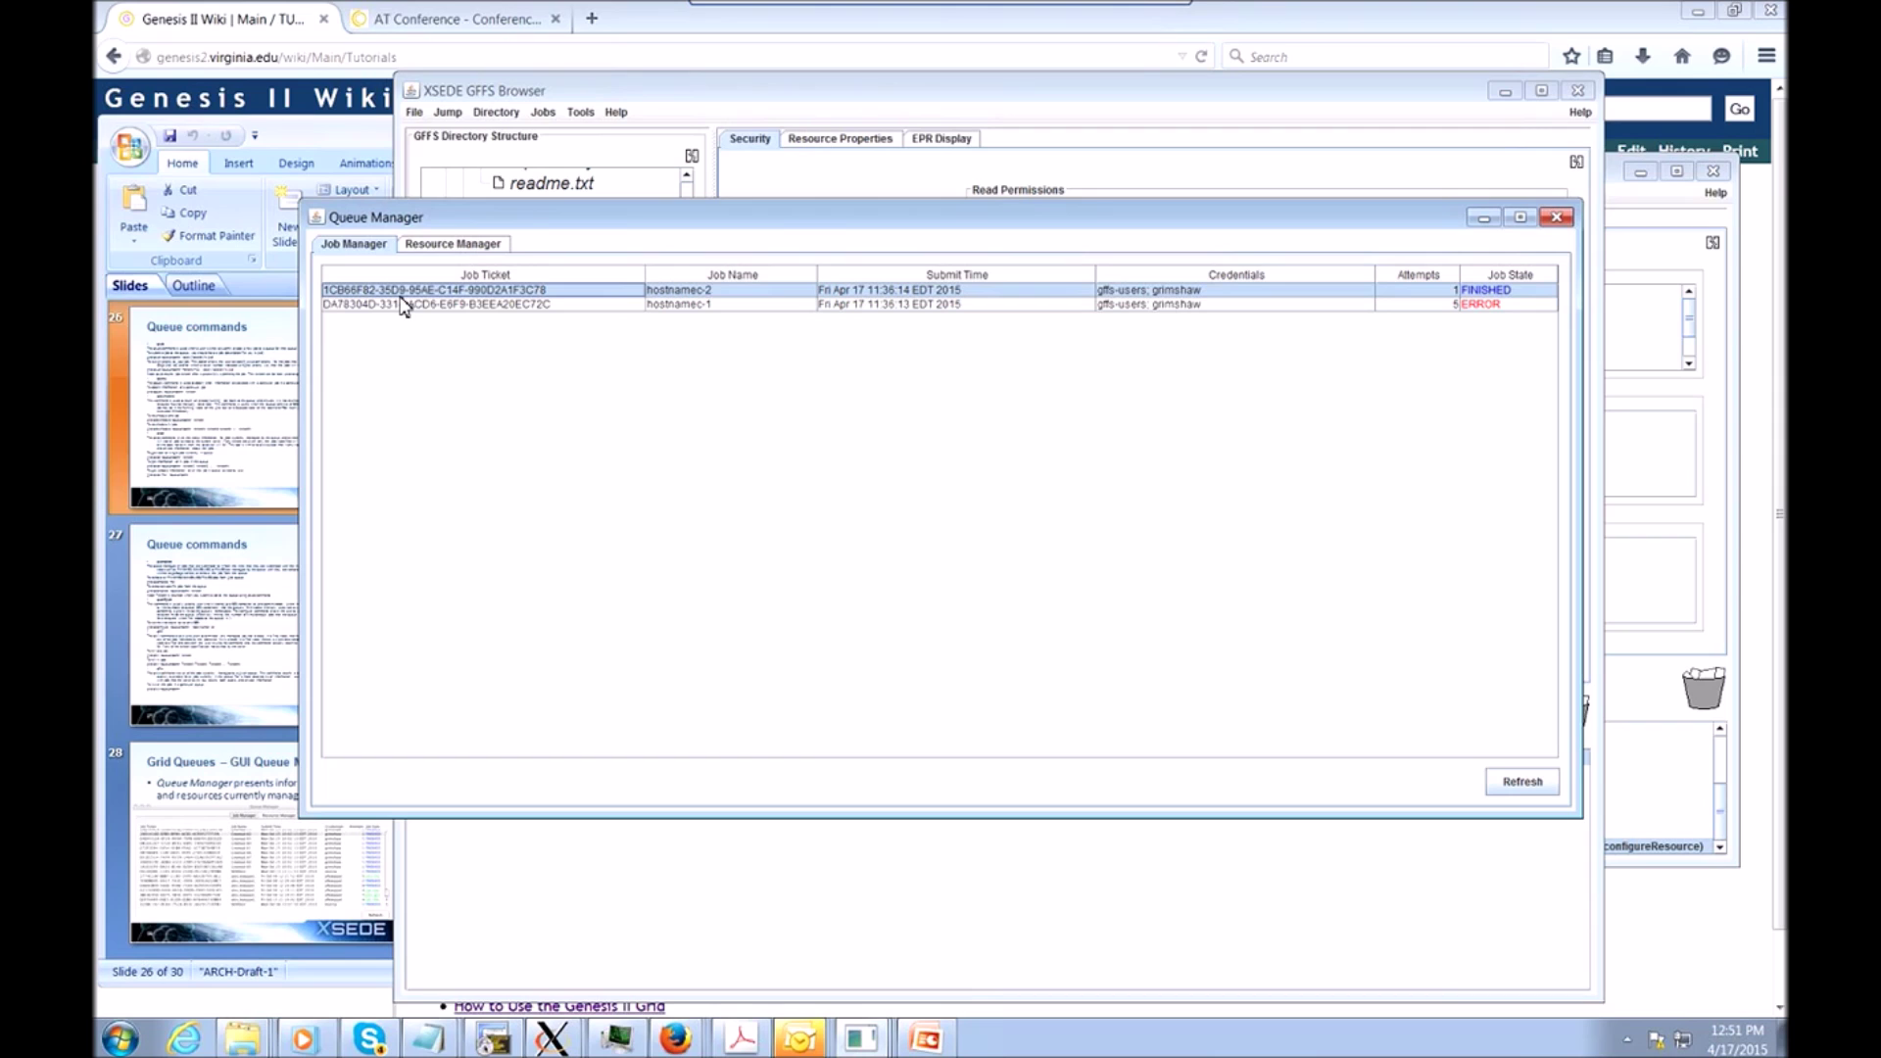
pyautogui.rightClick(402, 305)
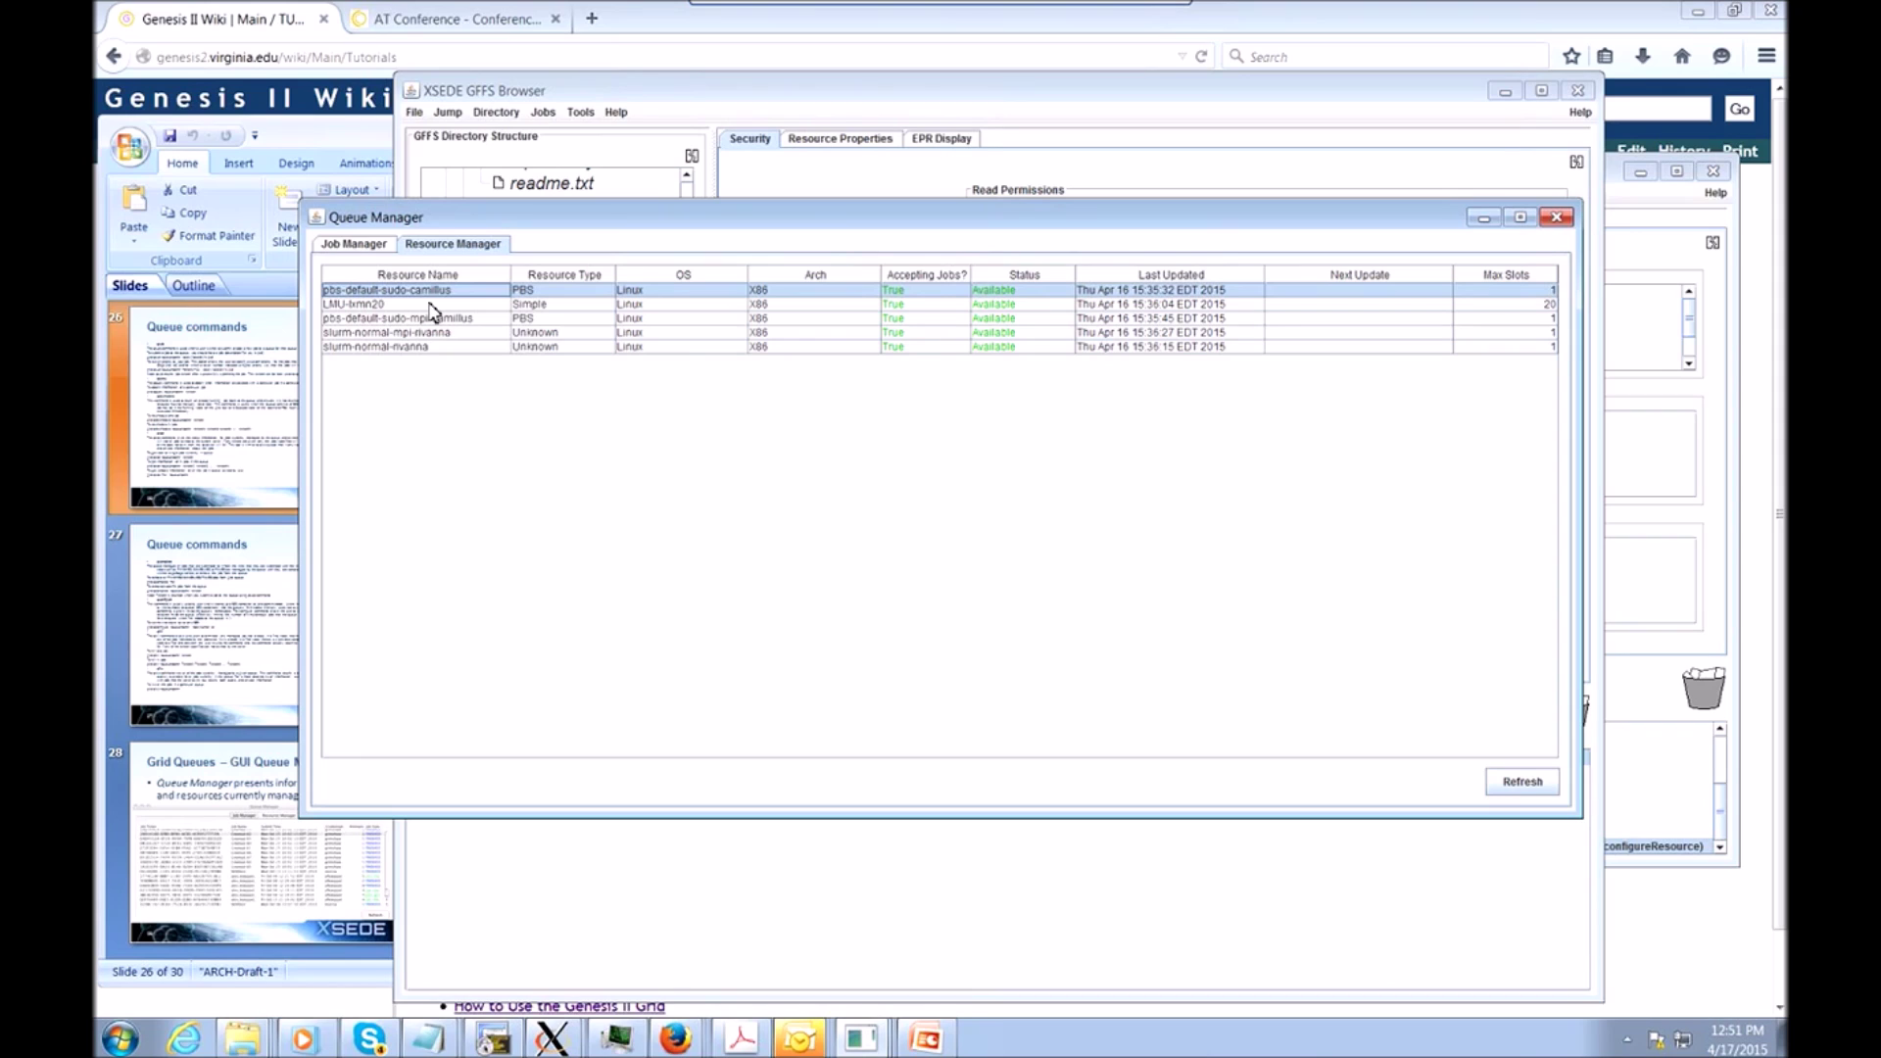
pyautogui.click(355, 243)
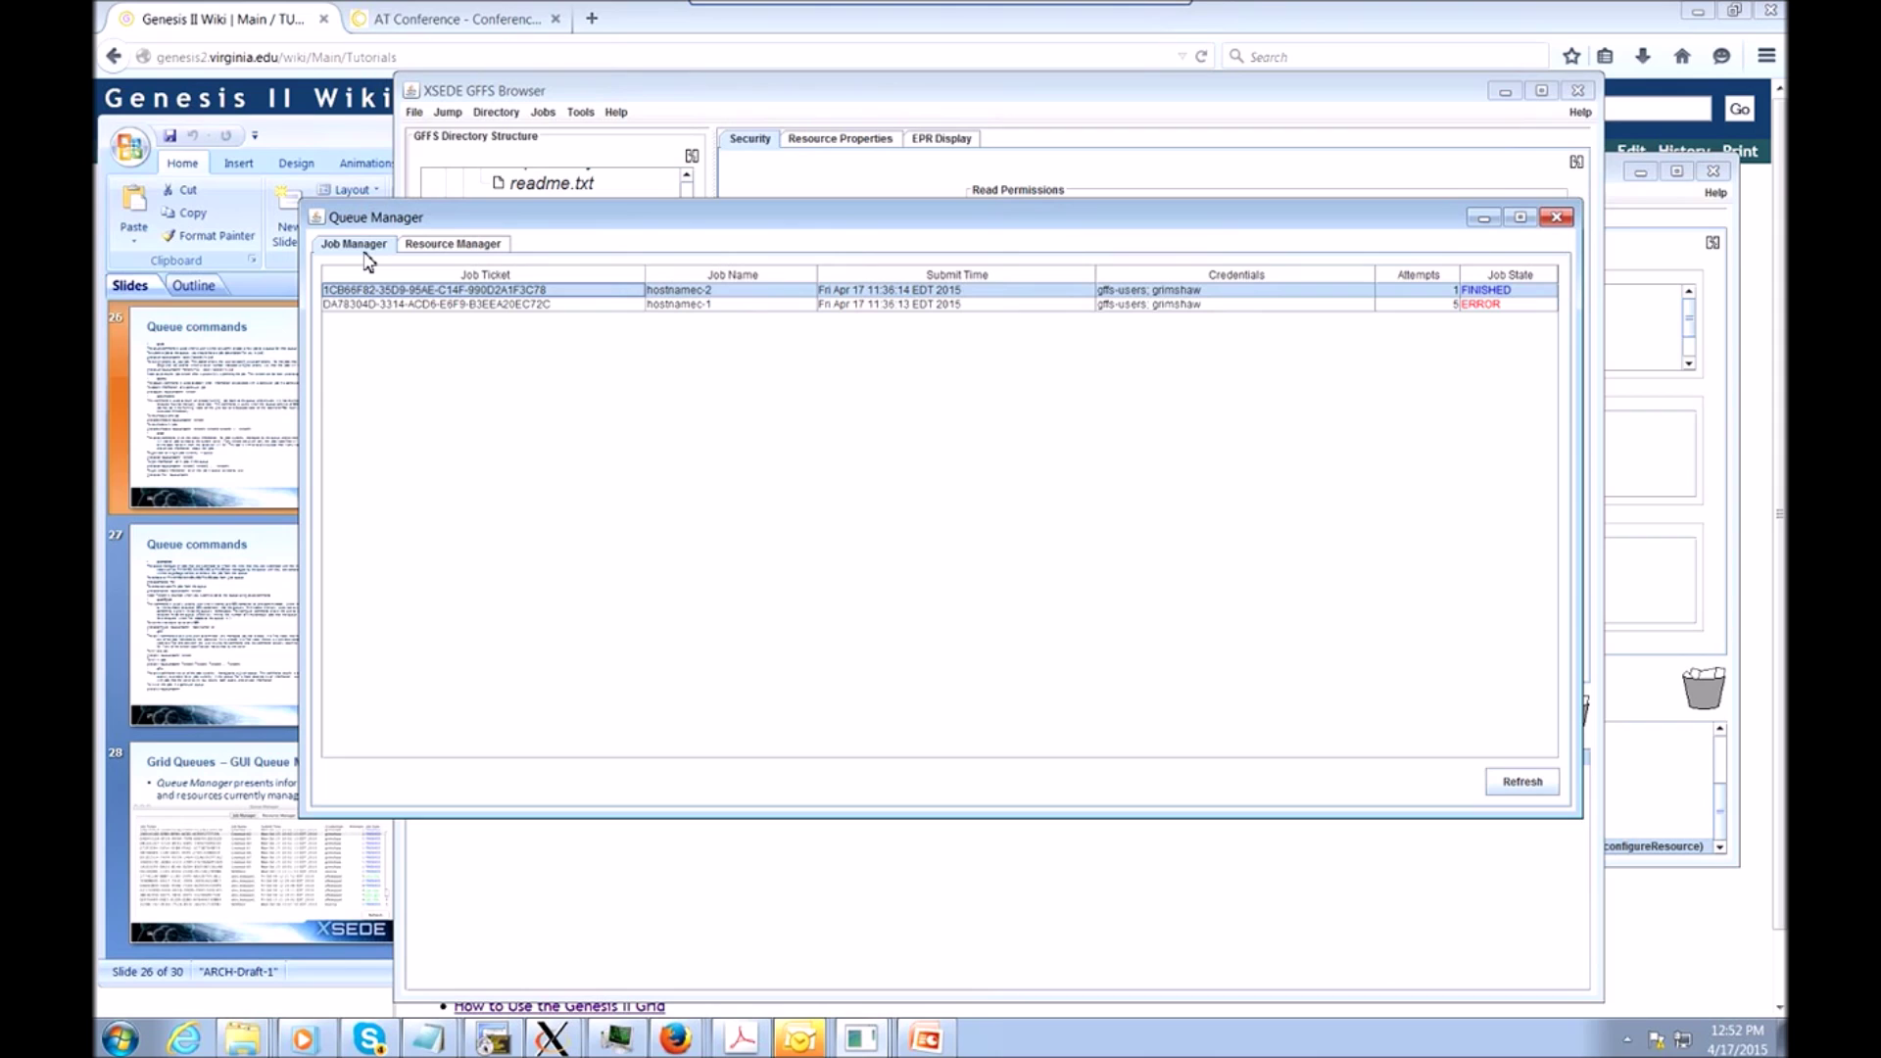
# Reopen the hostnamec-2 job history, highlight the job's exit code event under the expanded outcall, and close the history.
pyautogui.rightClick(573, 292)
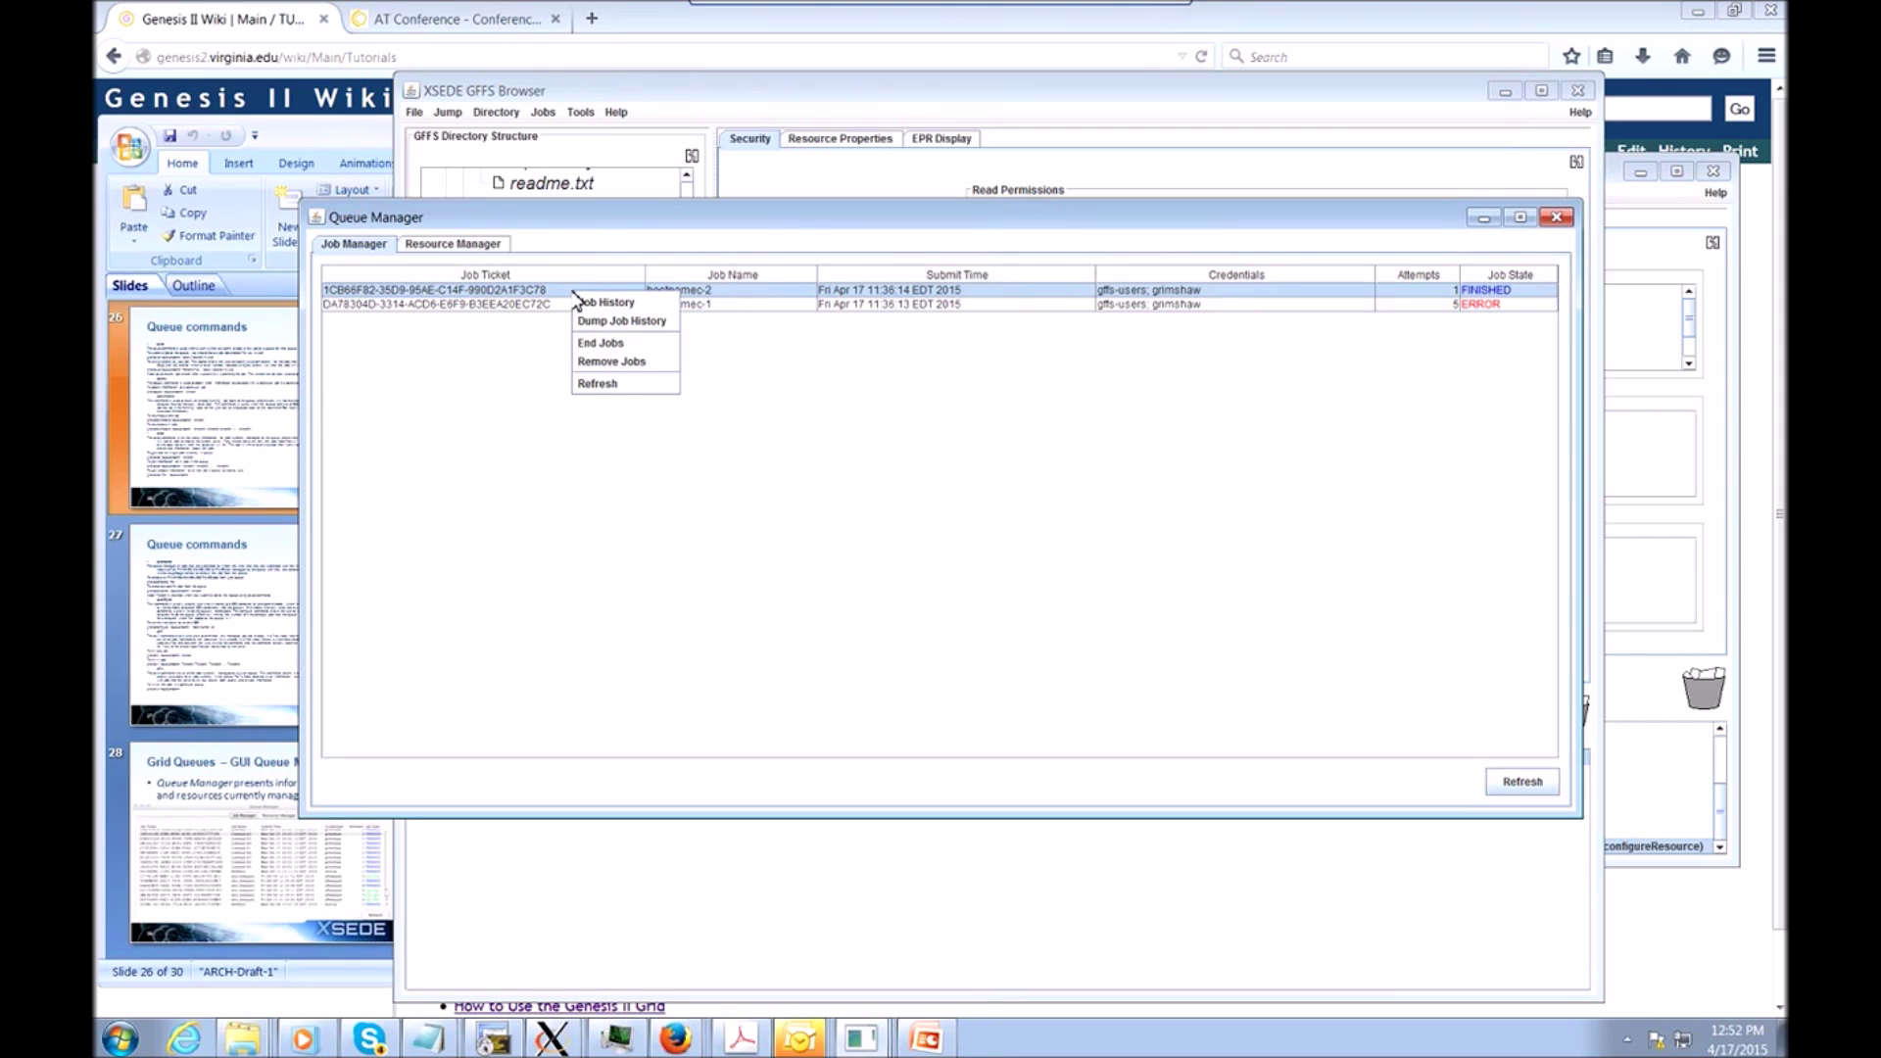
pyautogui.click(580, 301)
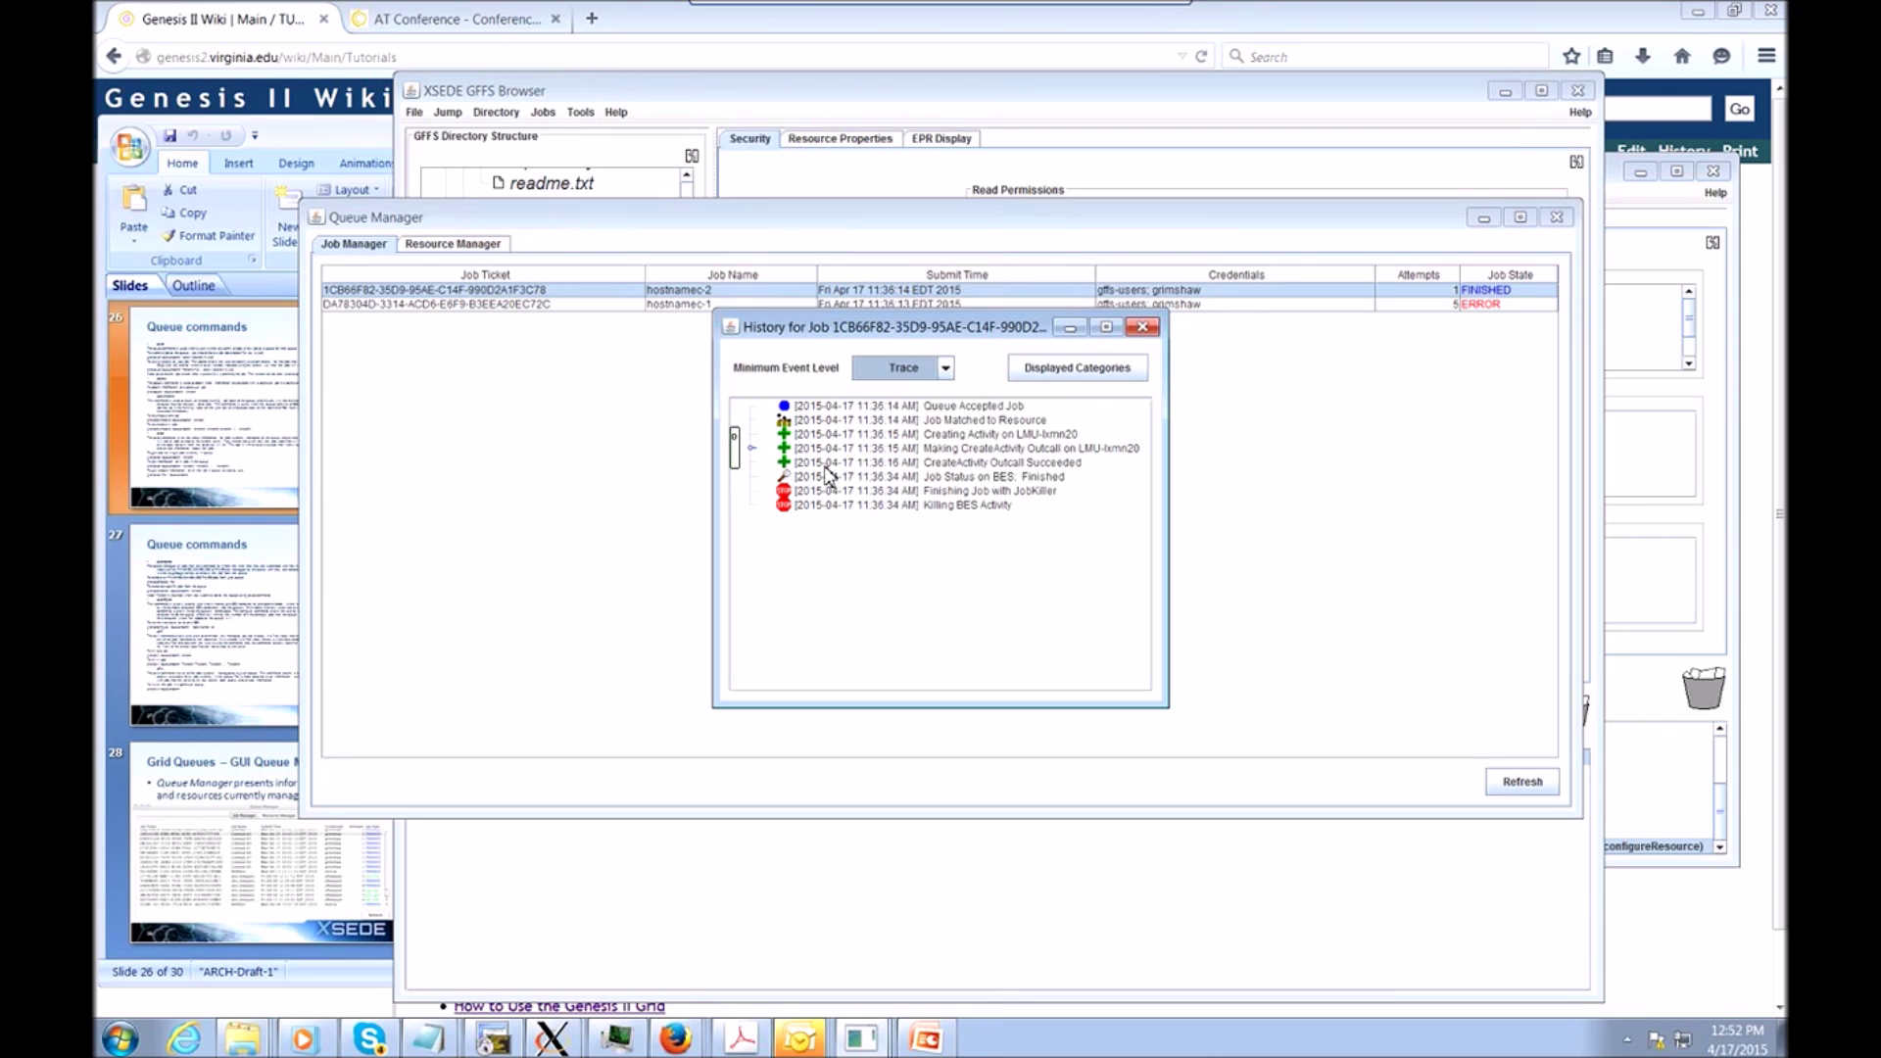
pyautogui.click(751, 449)
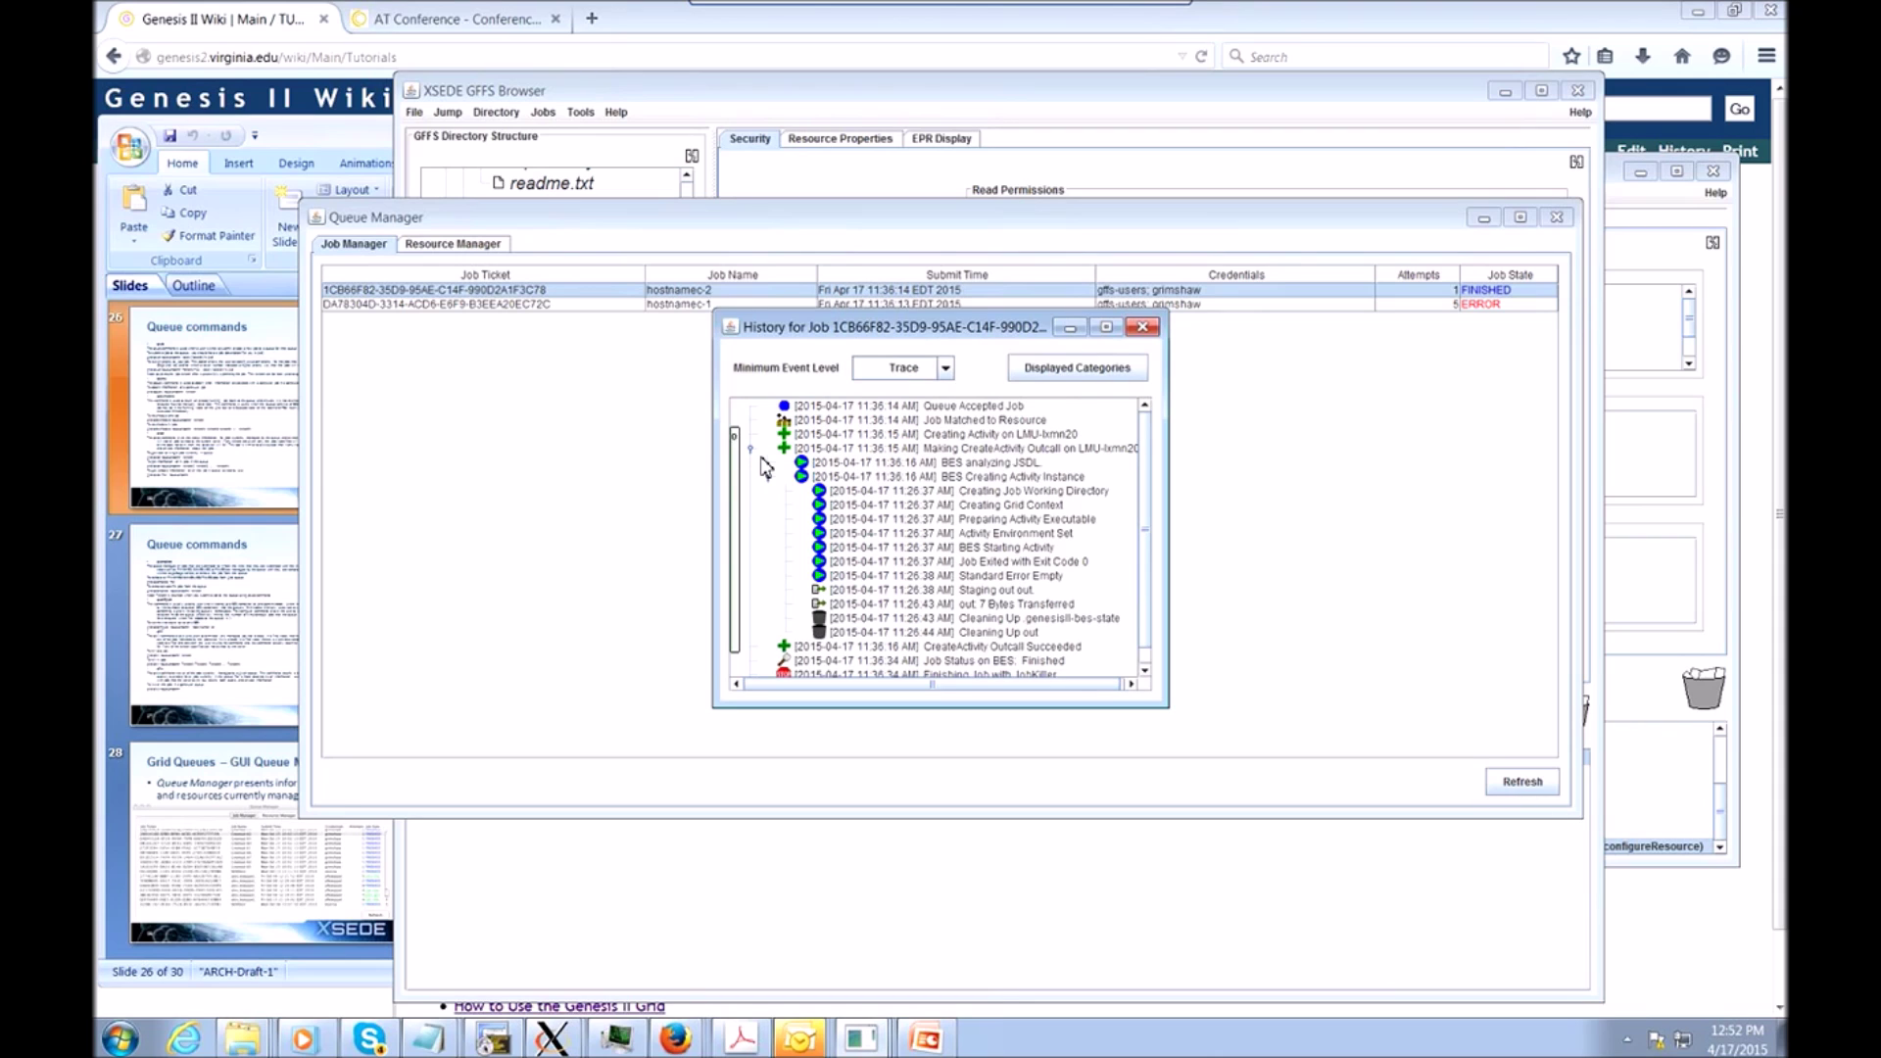
pyautogui.click(991, 563)
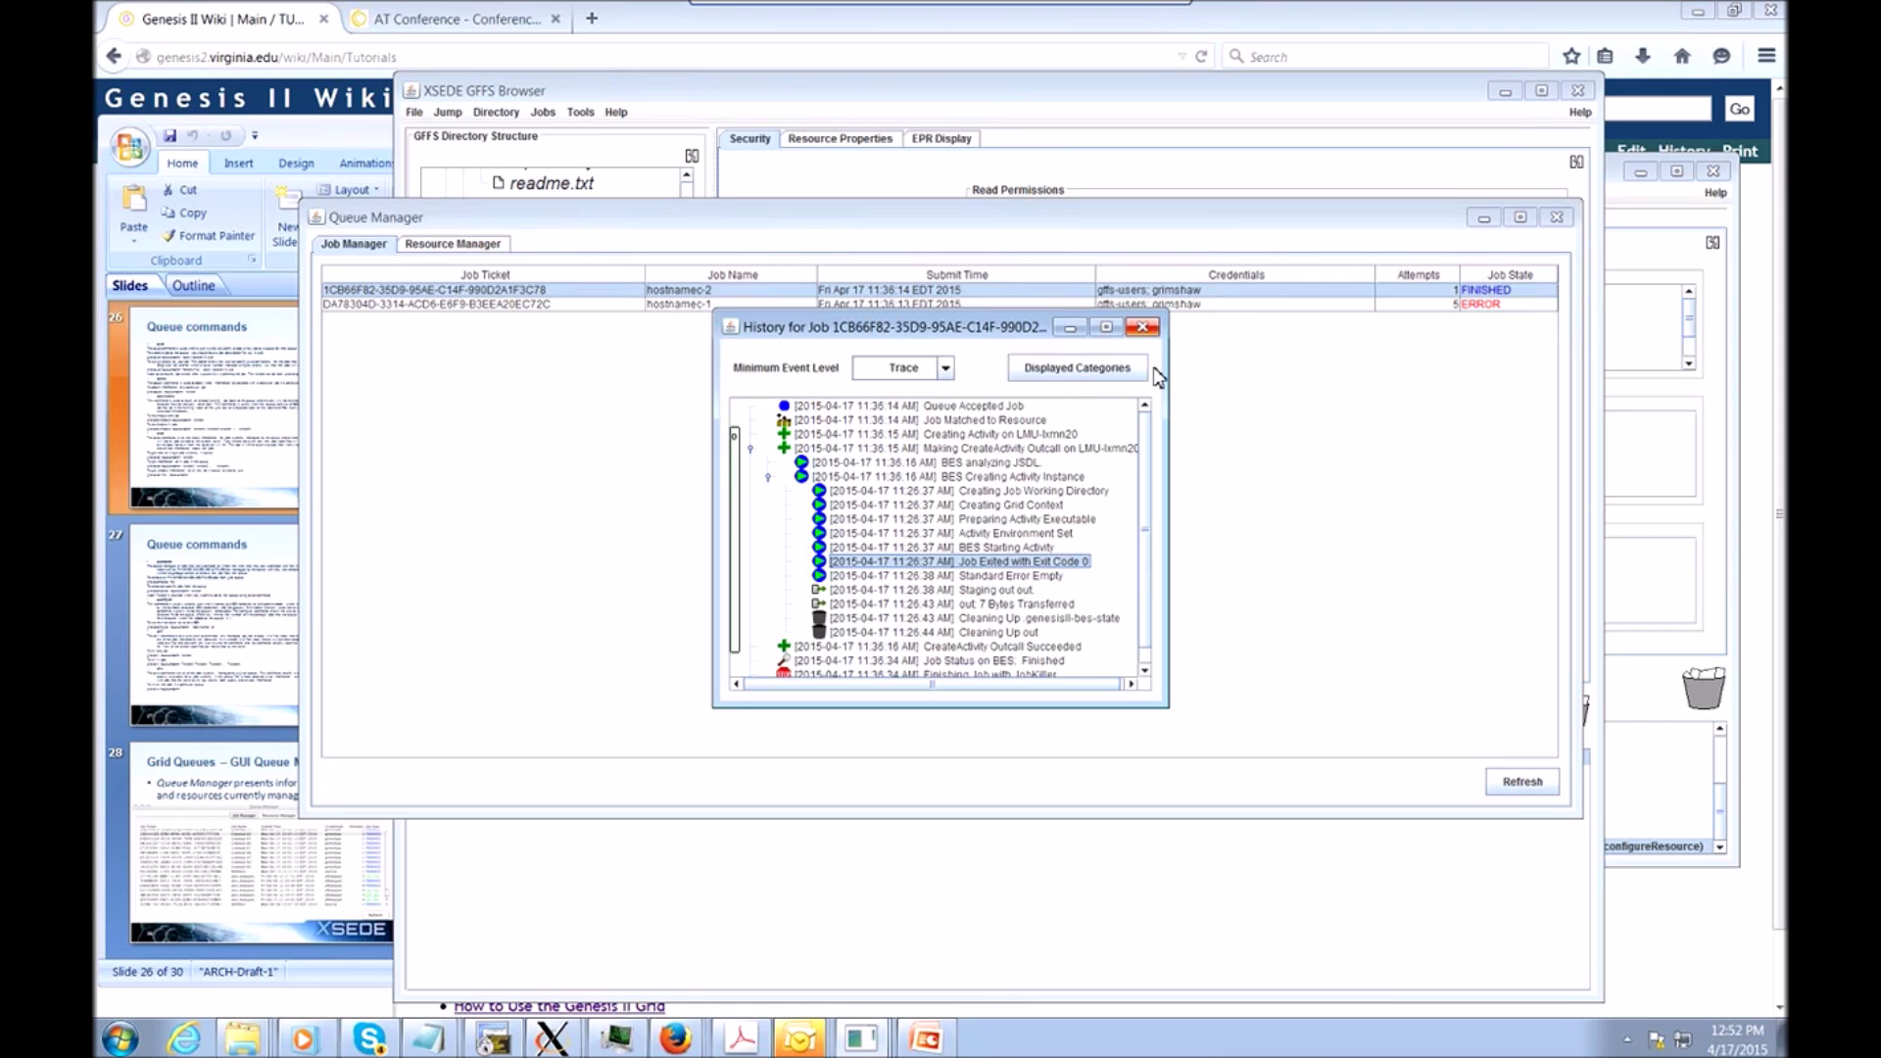
pyautogui.click(1144, 329)
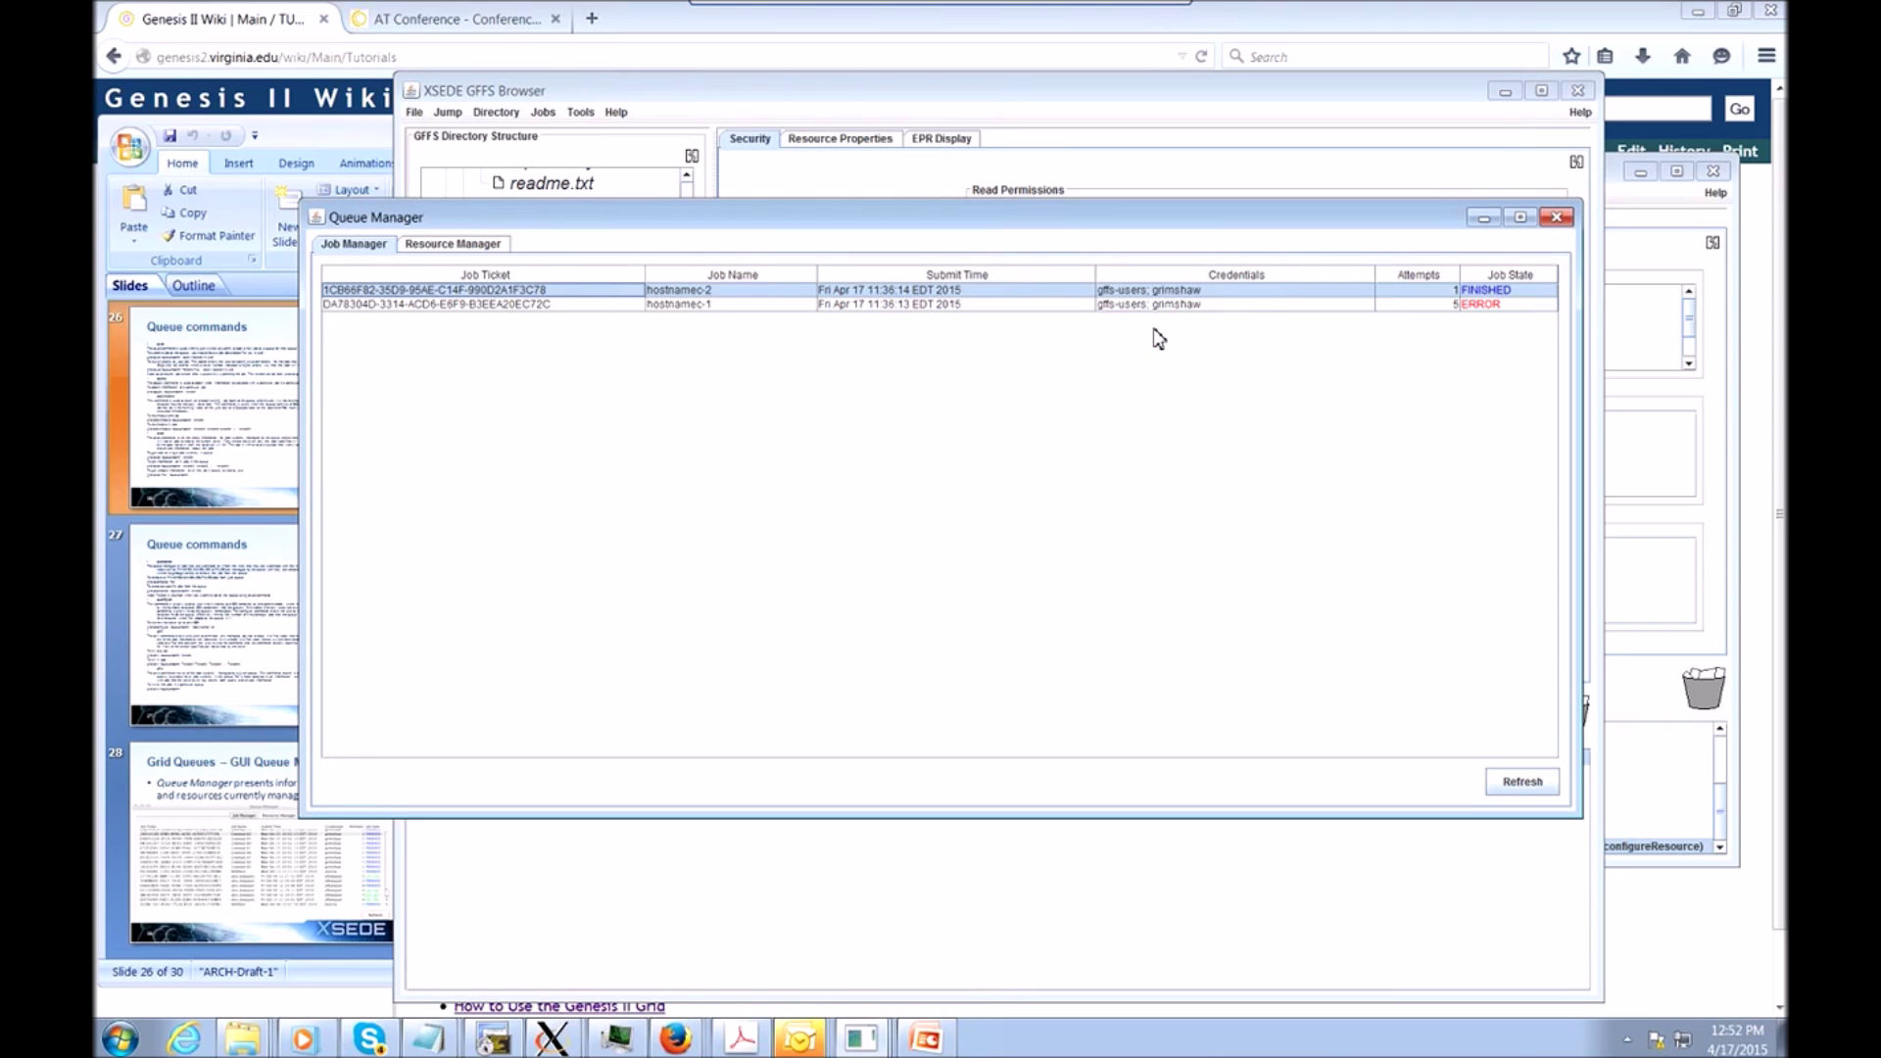
# Minimize the Queue Manager and expand CBQueue in the directory tree through jobs, mine and finished to the first finished job's contents.
pyautogui.click(1480, 221)
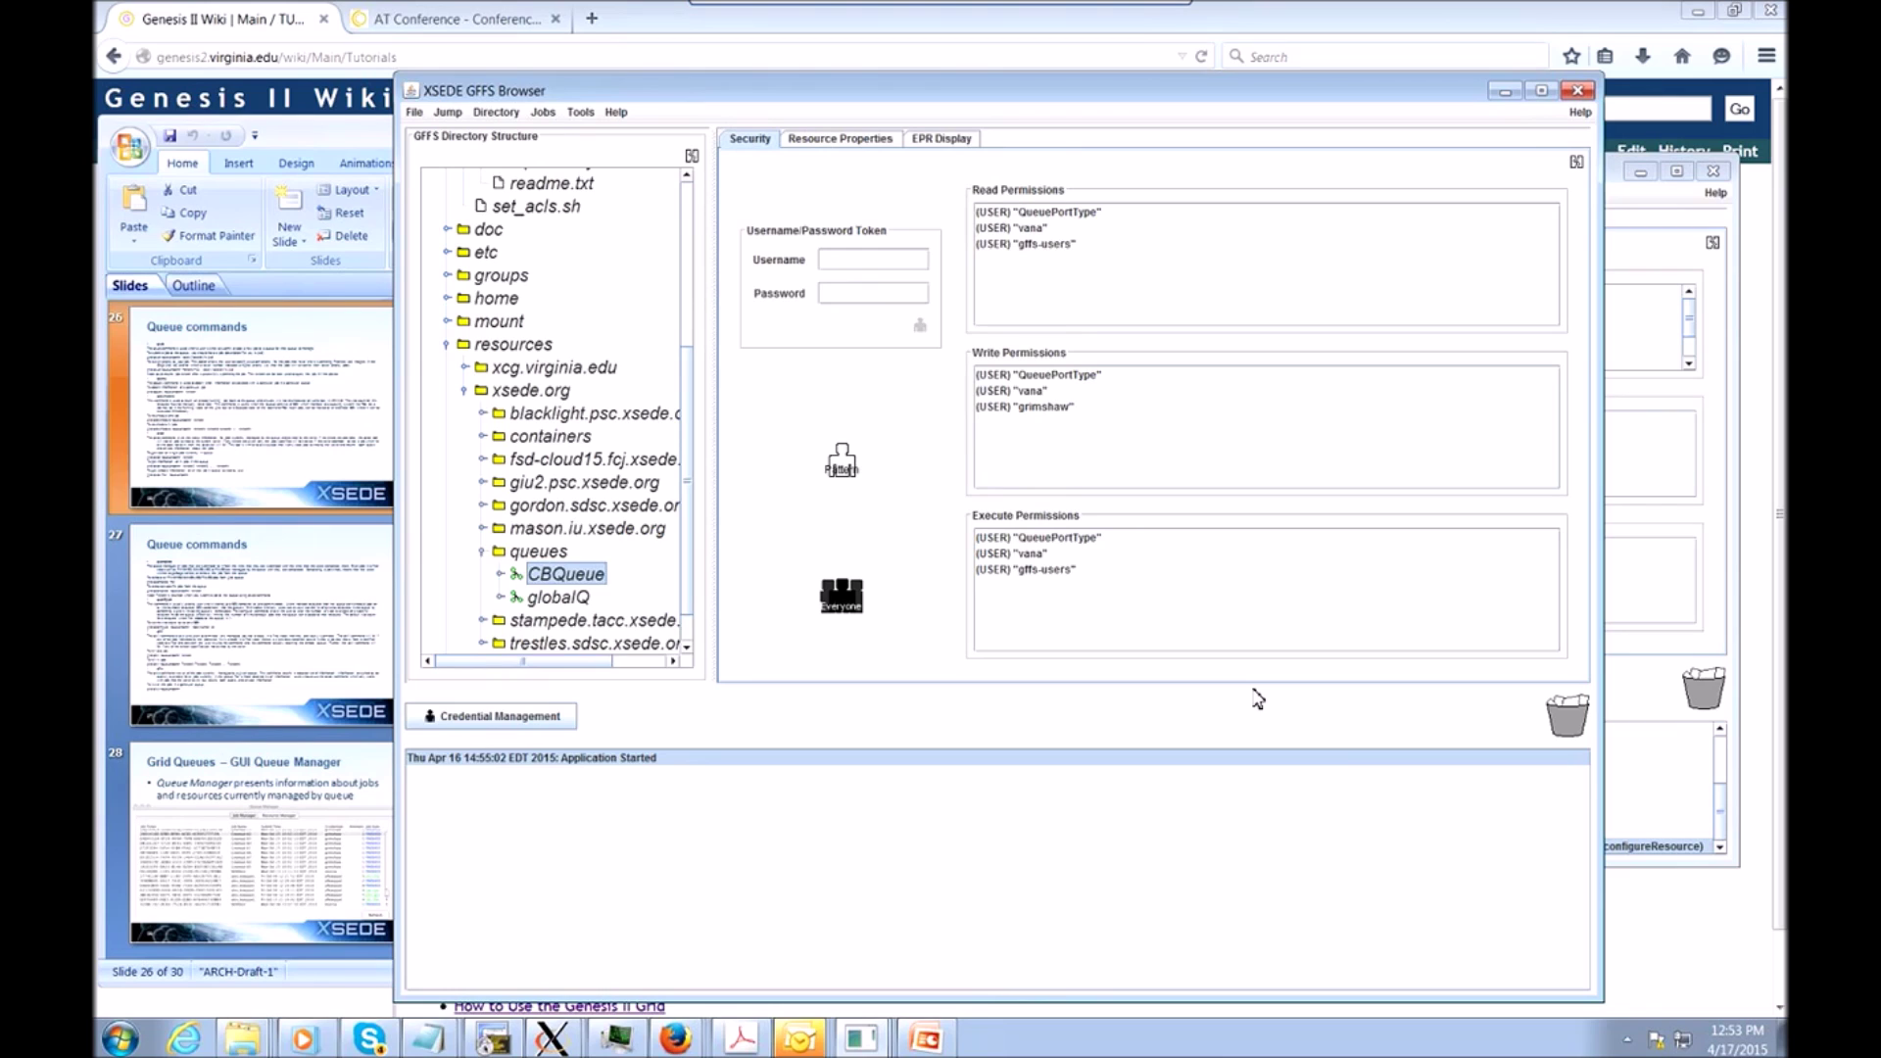
pyautogui.click(500, 574)
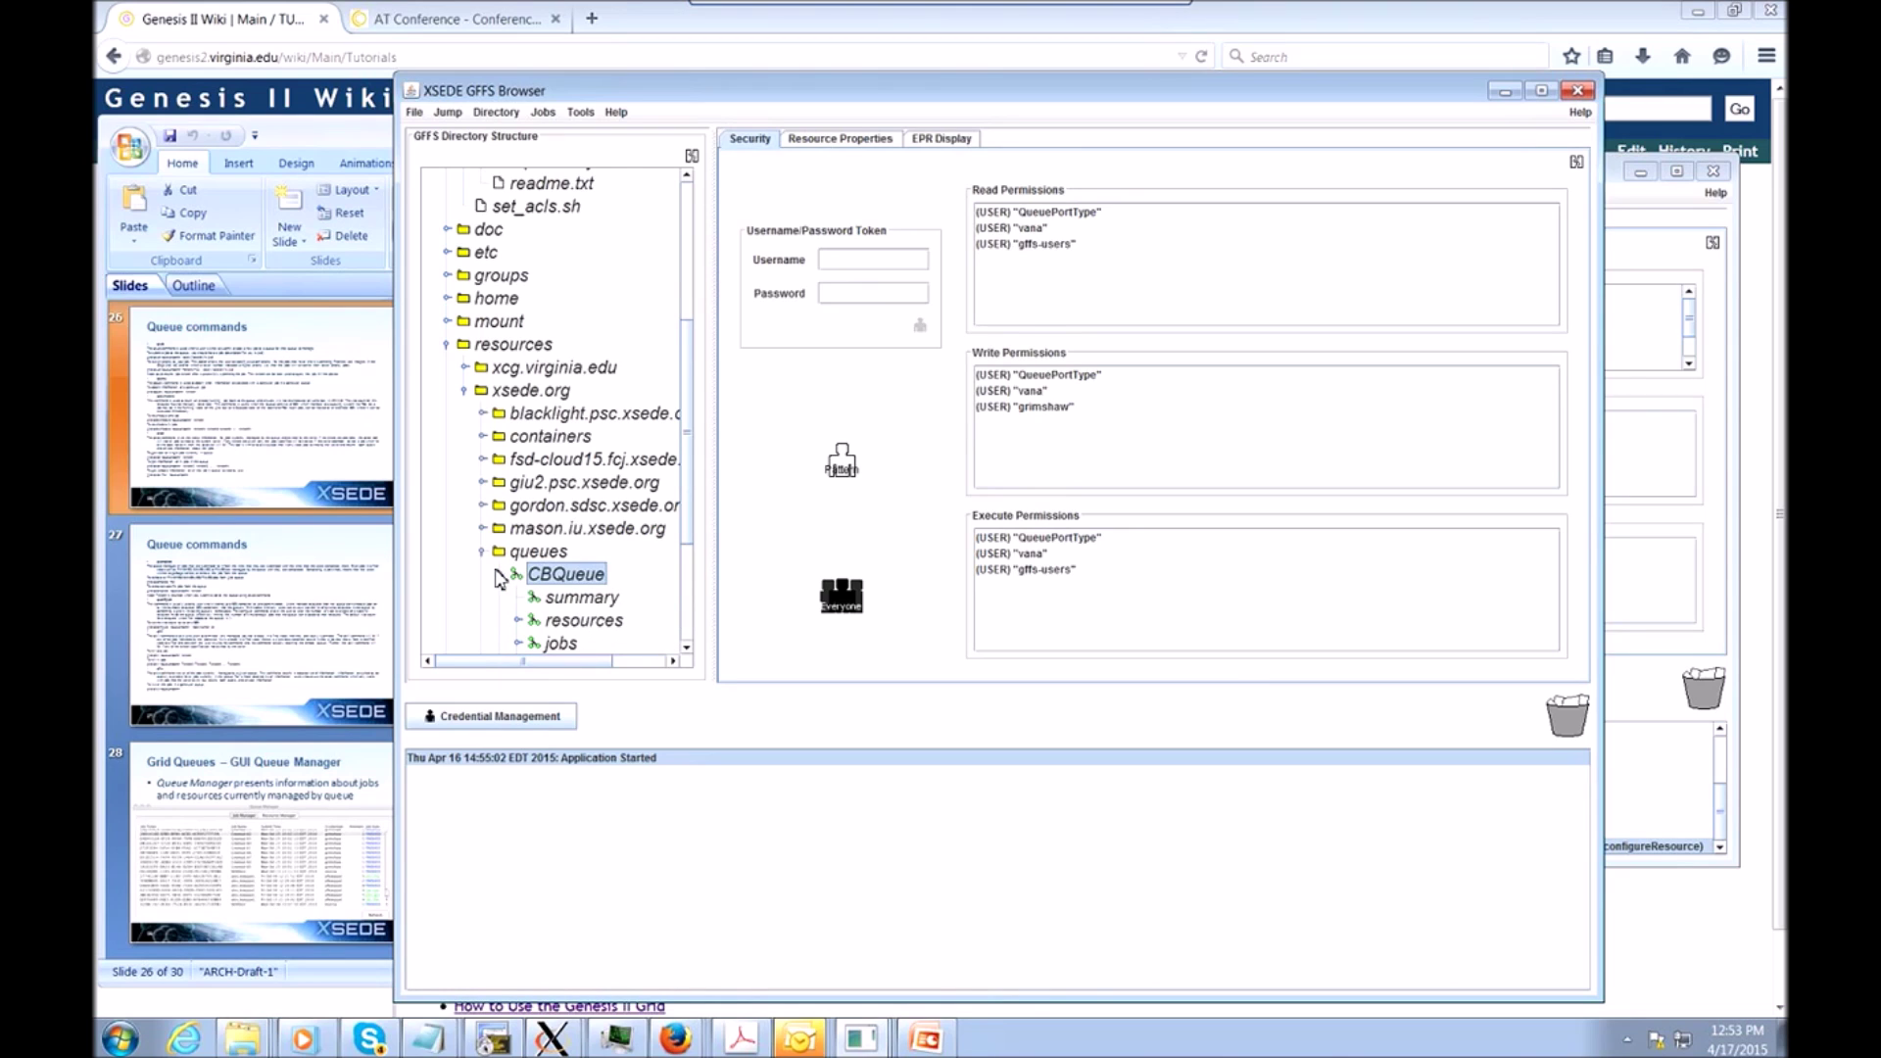
pyautogui.scroll(-2, 588, 627)
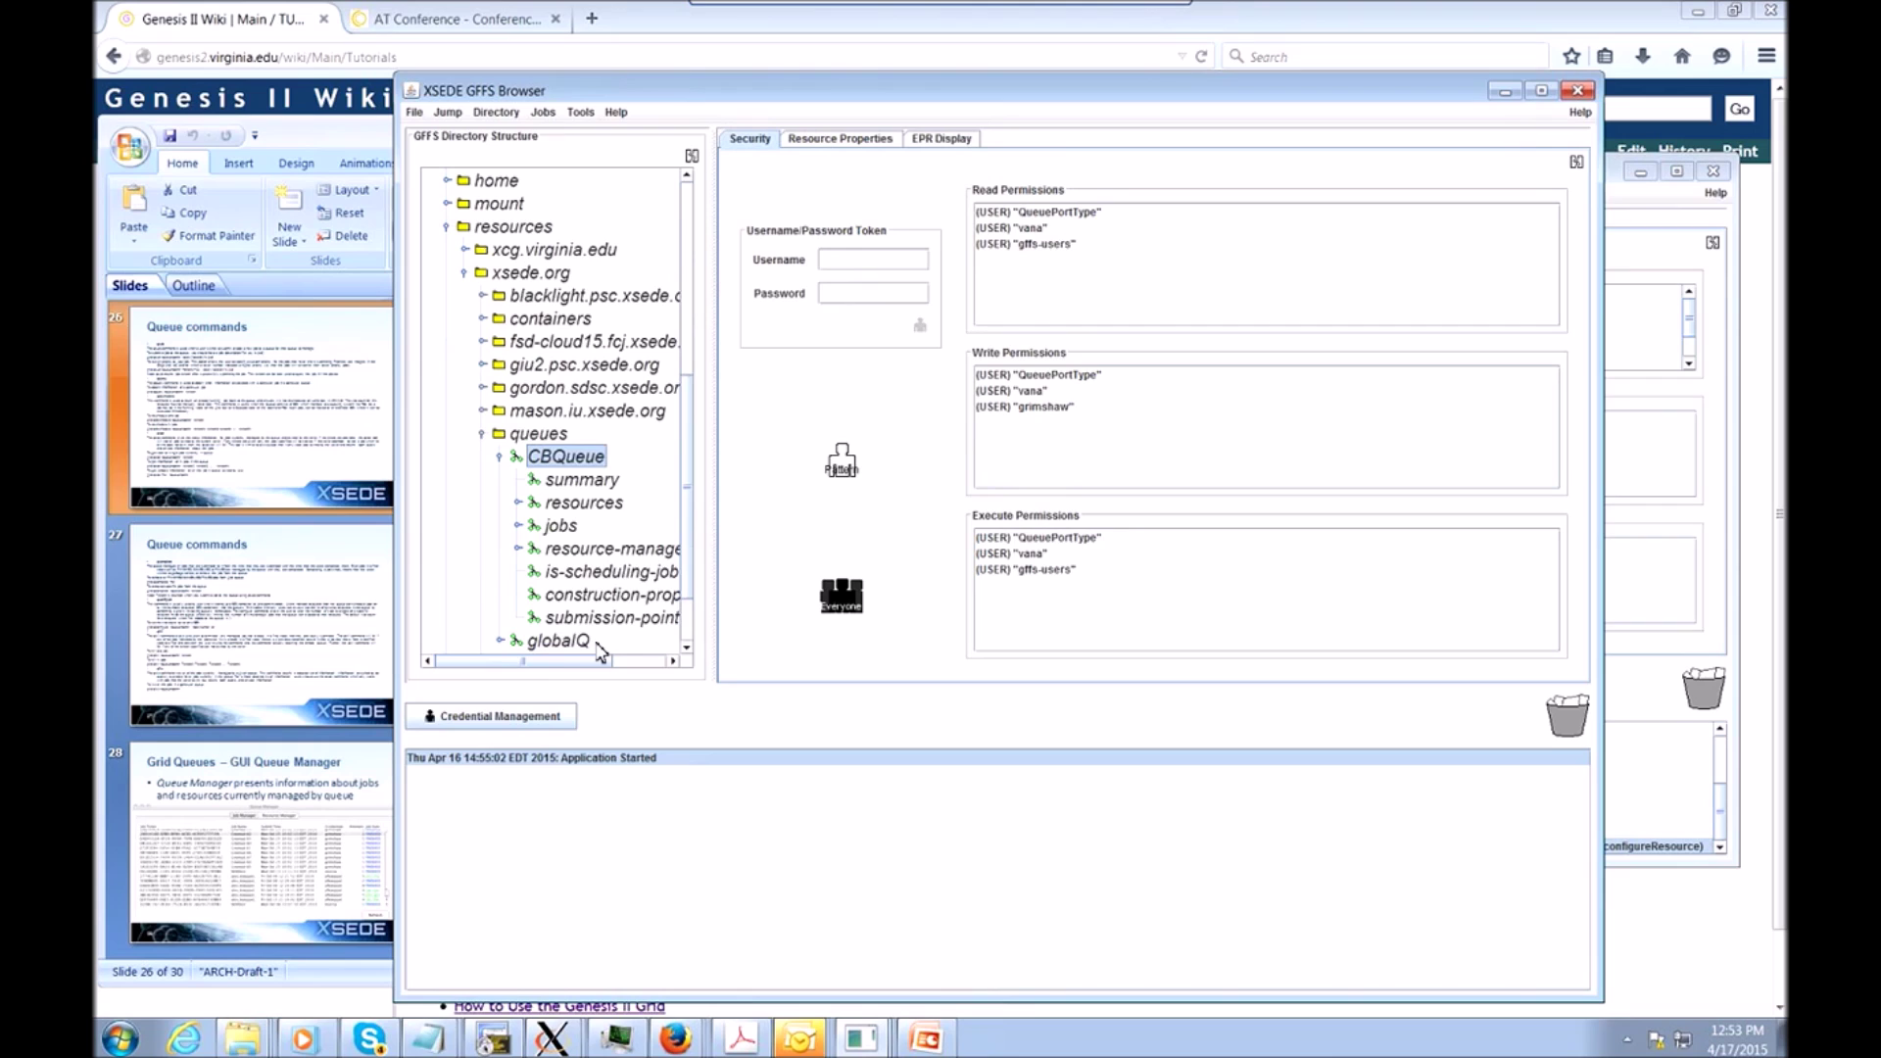
pyautogui.click(519, 526)
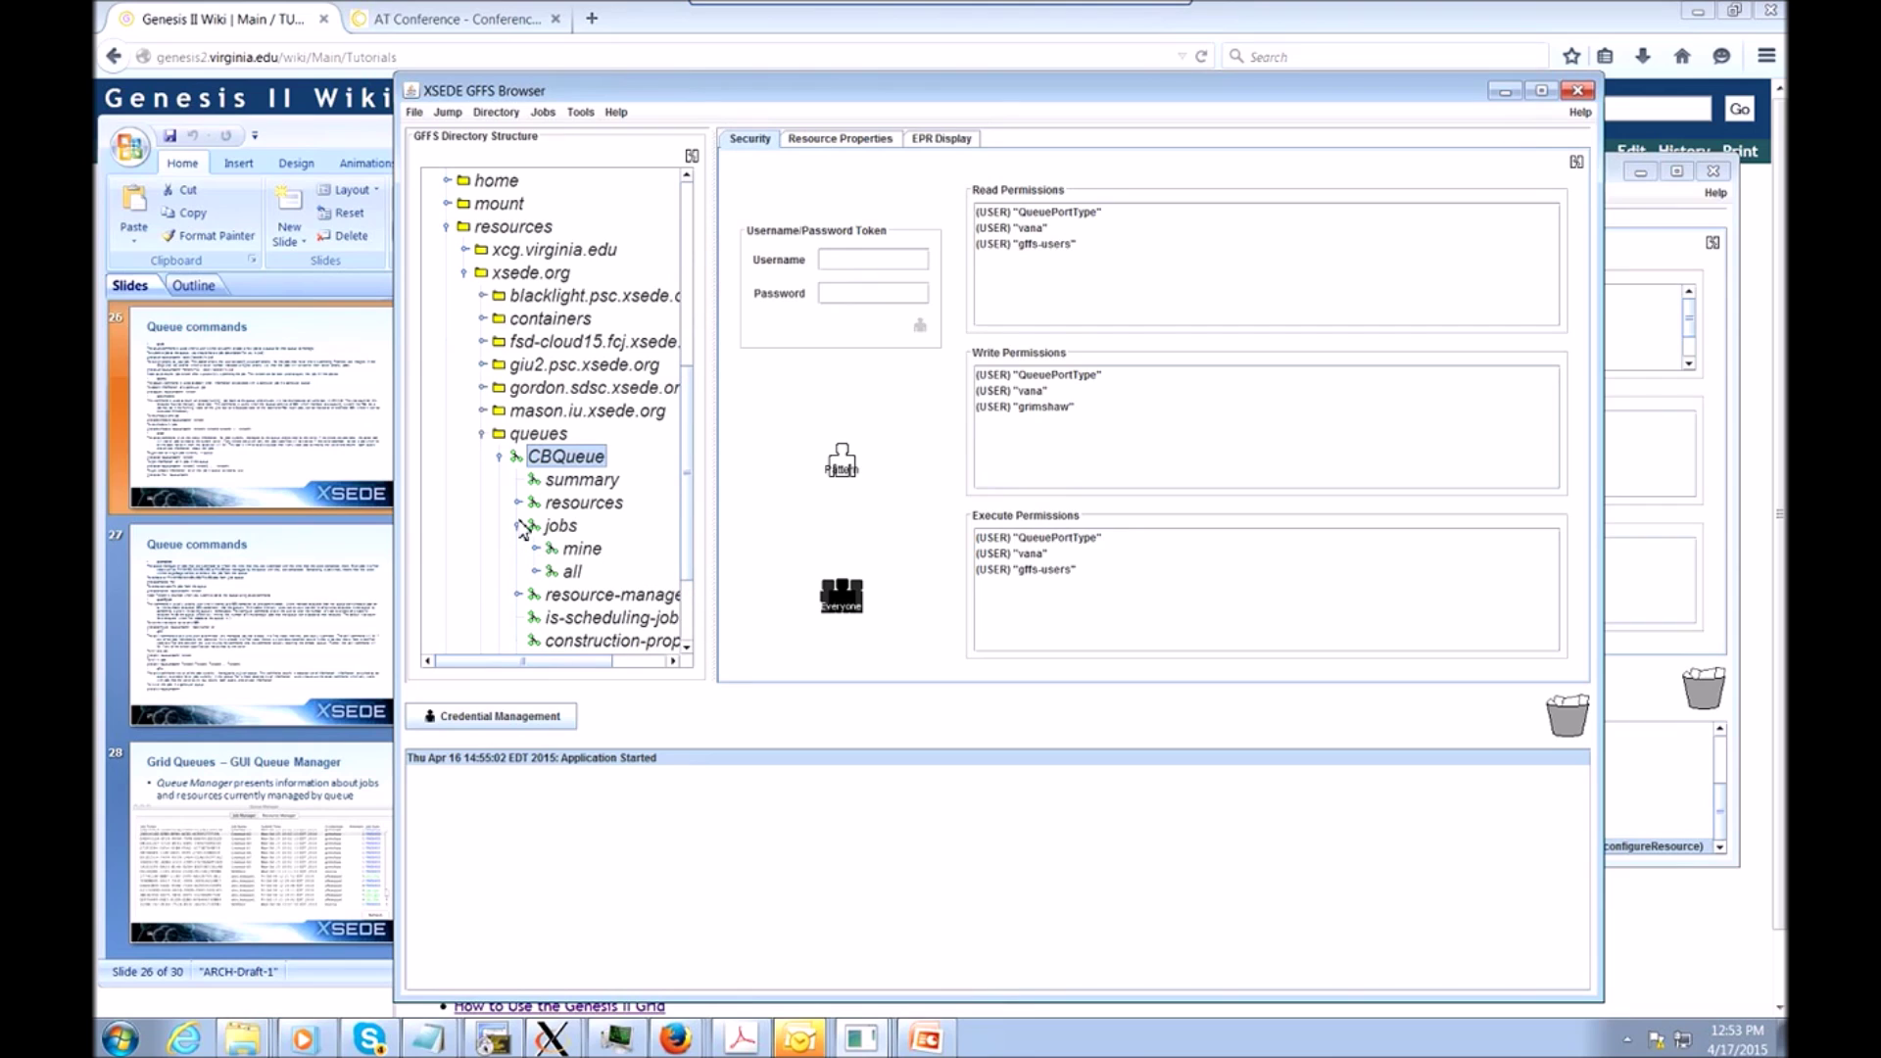
pyautogui.click(535, 549)
pyautogui.click(554, 526)
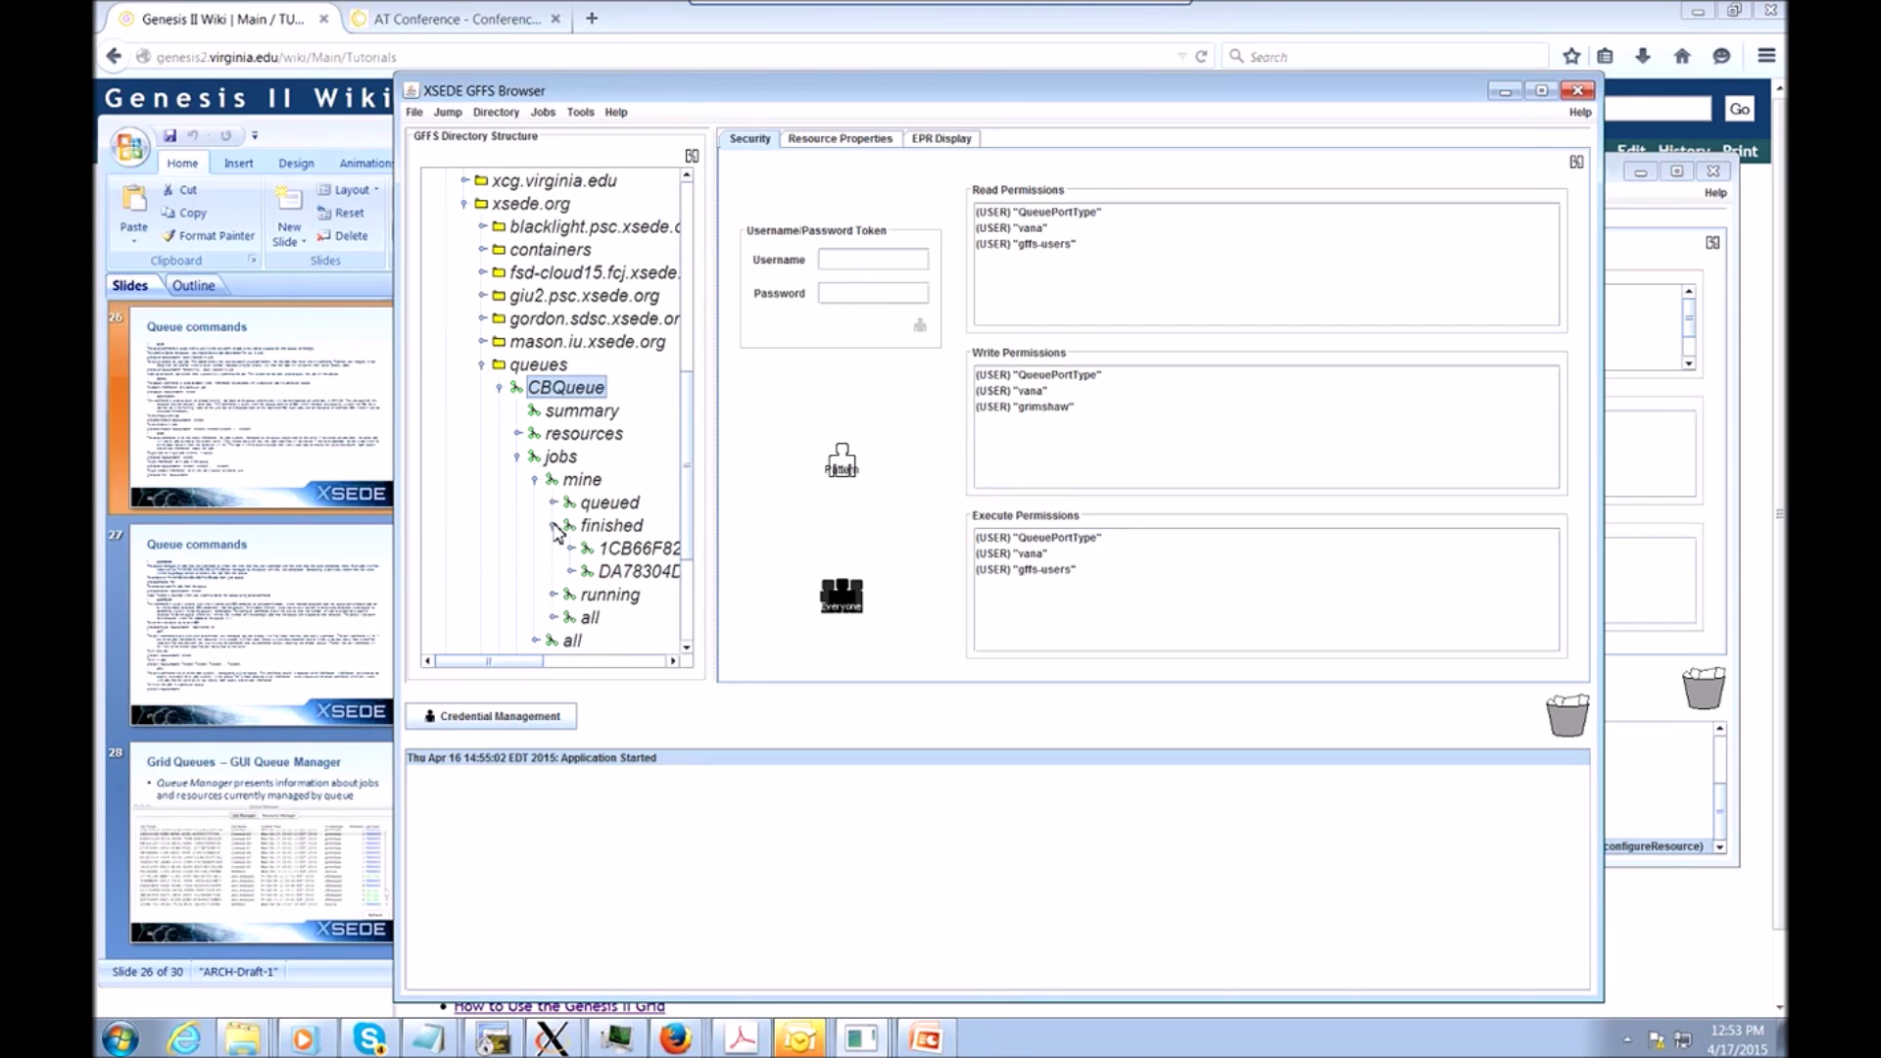
pyautogui.doubleClick(574, 550)
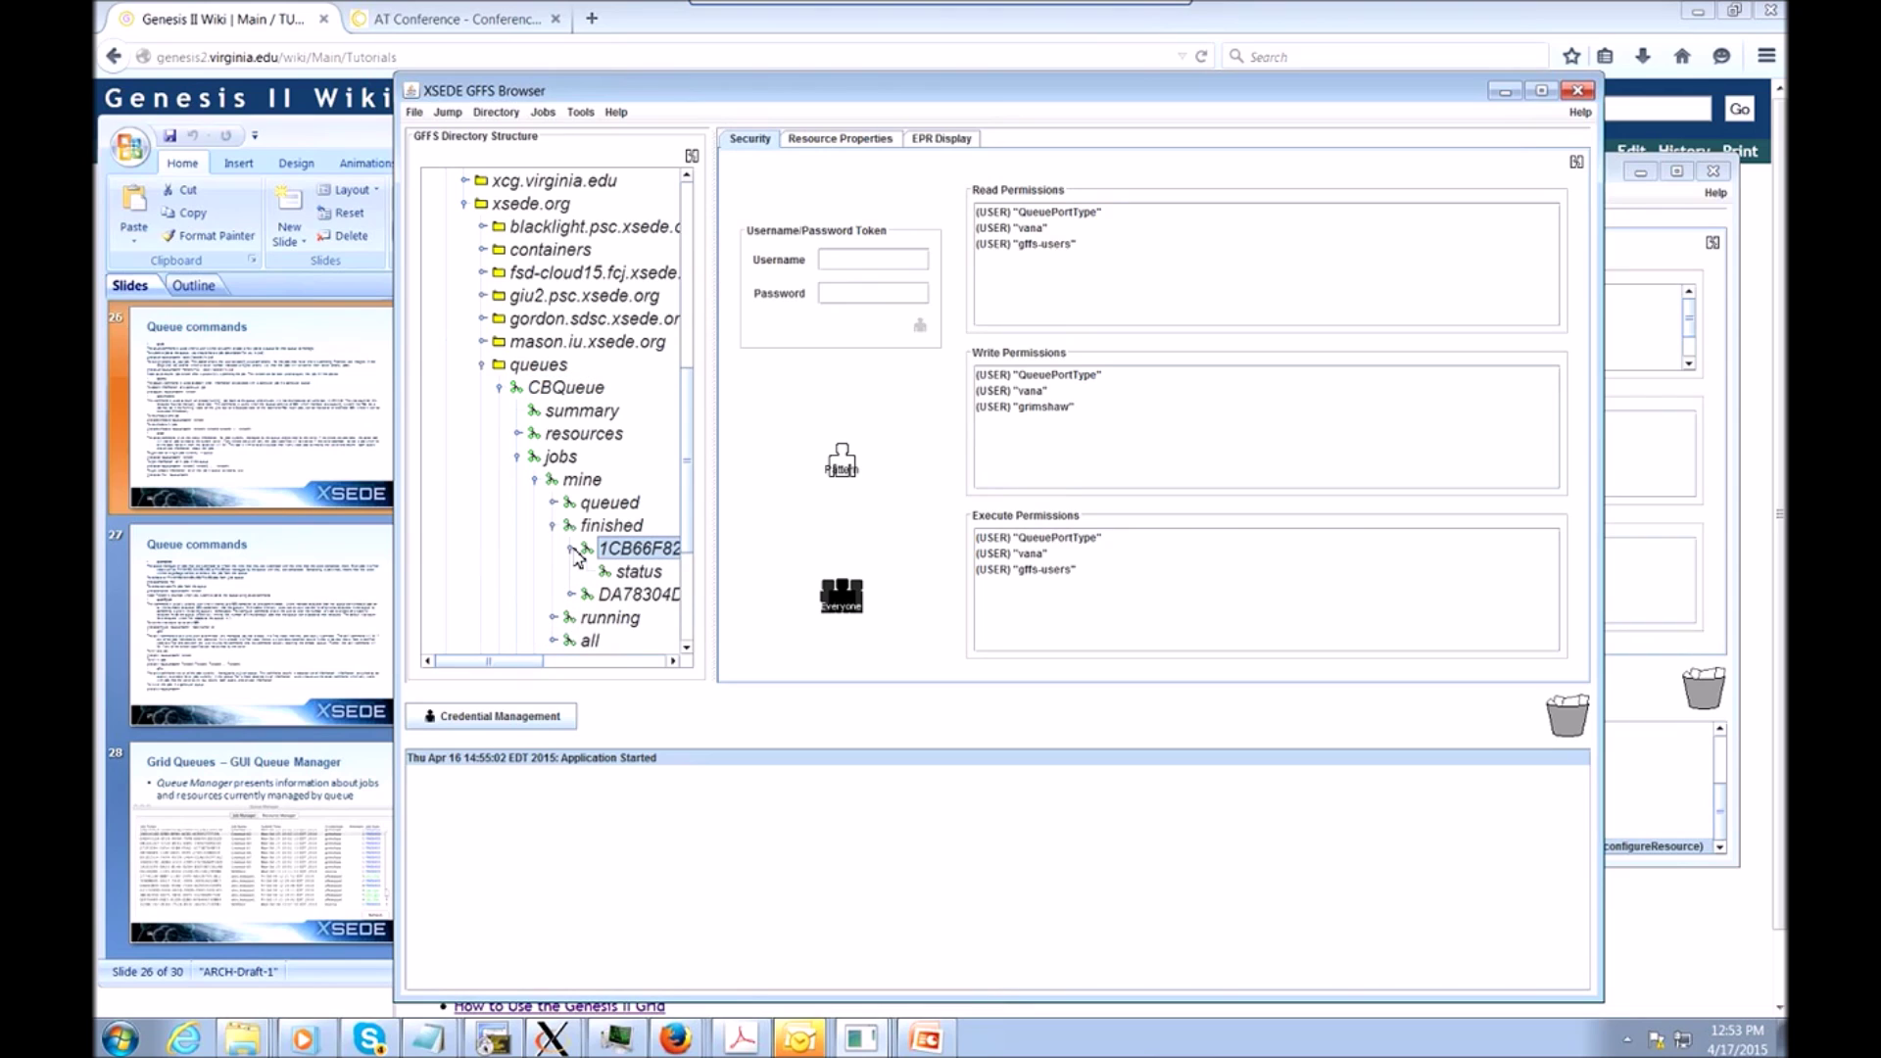
# Look at the status entries of both finished jobs, collapse the finished folder, and list all of the user's own jobs.
pyautogui.click(638, 574)
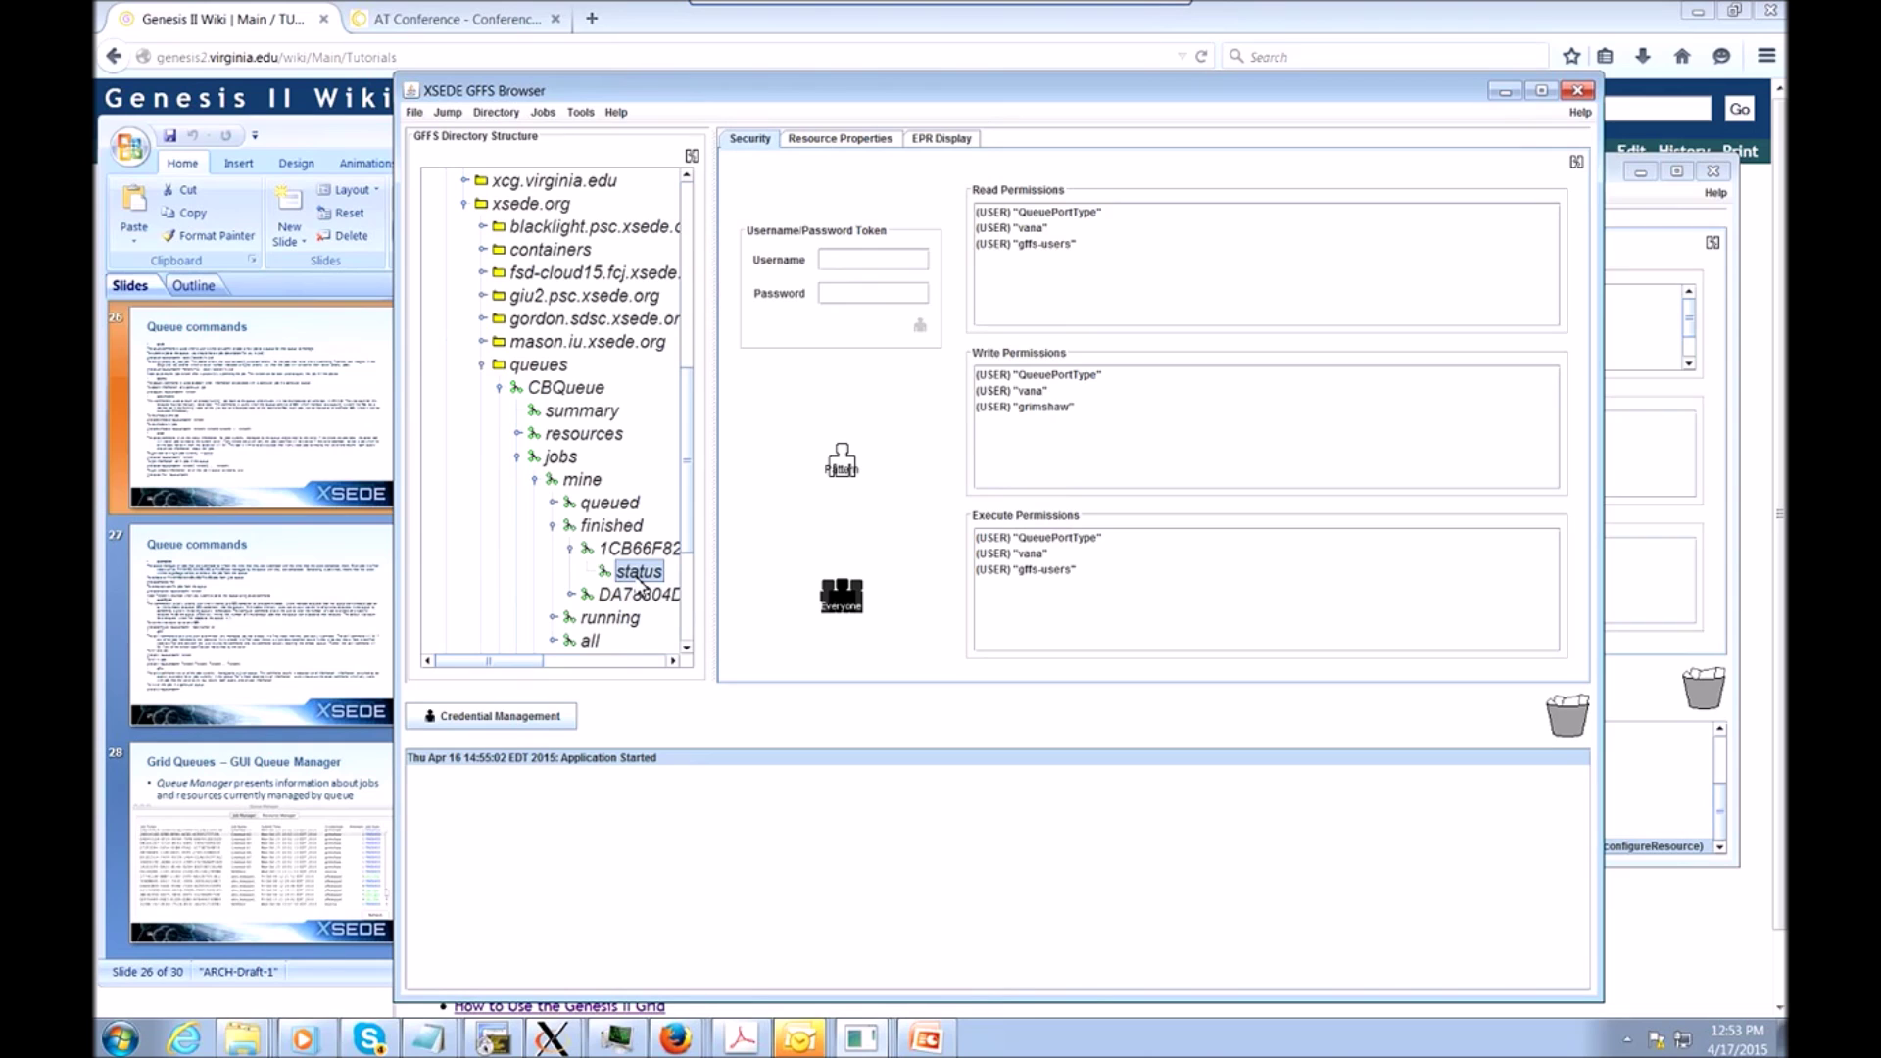
pyautogui.doubleClick(598, 597)
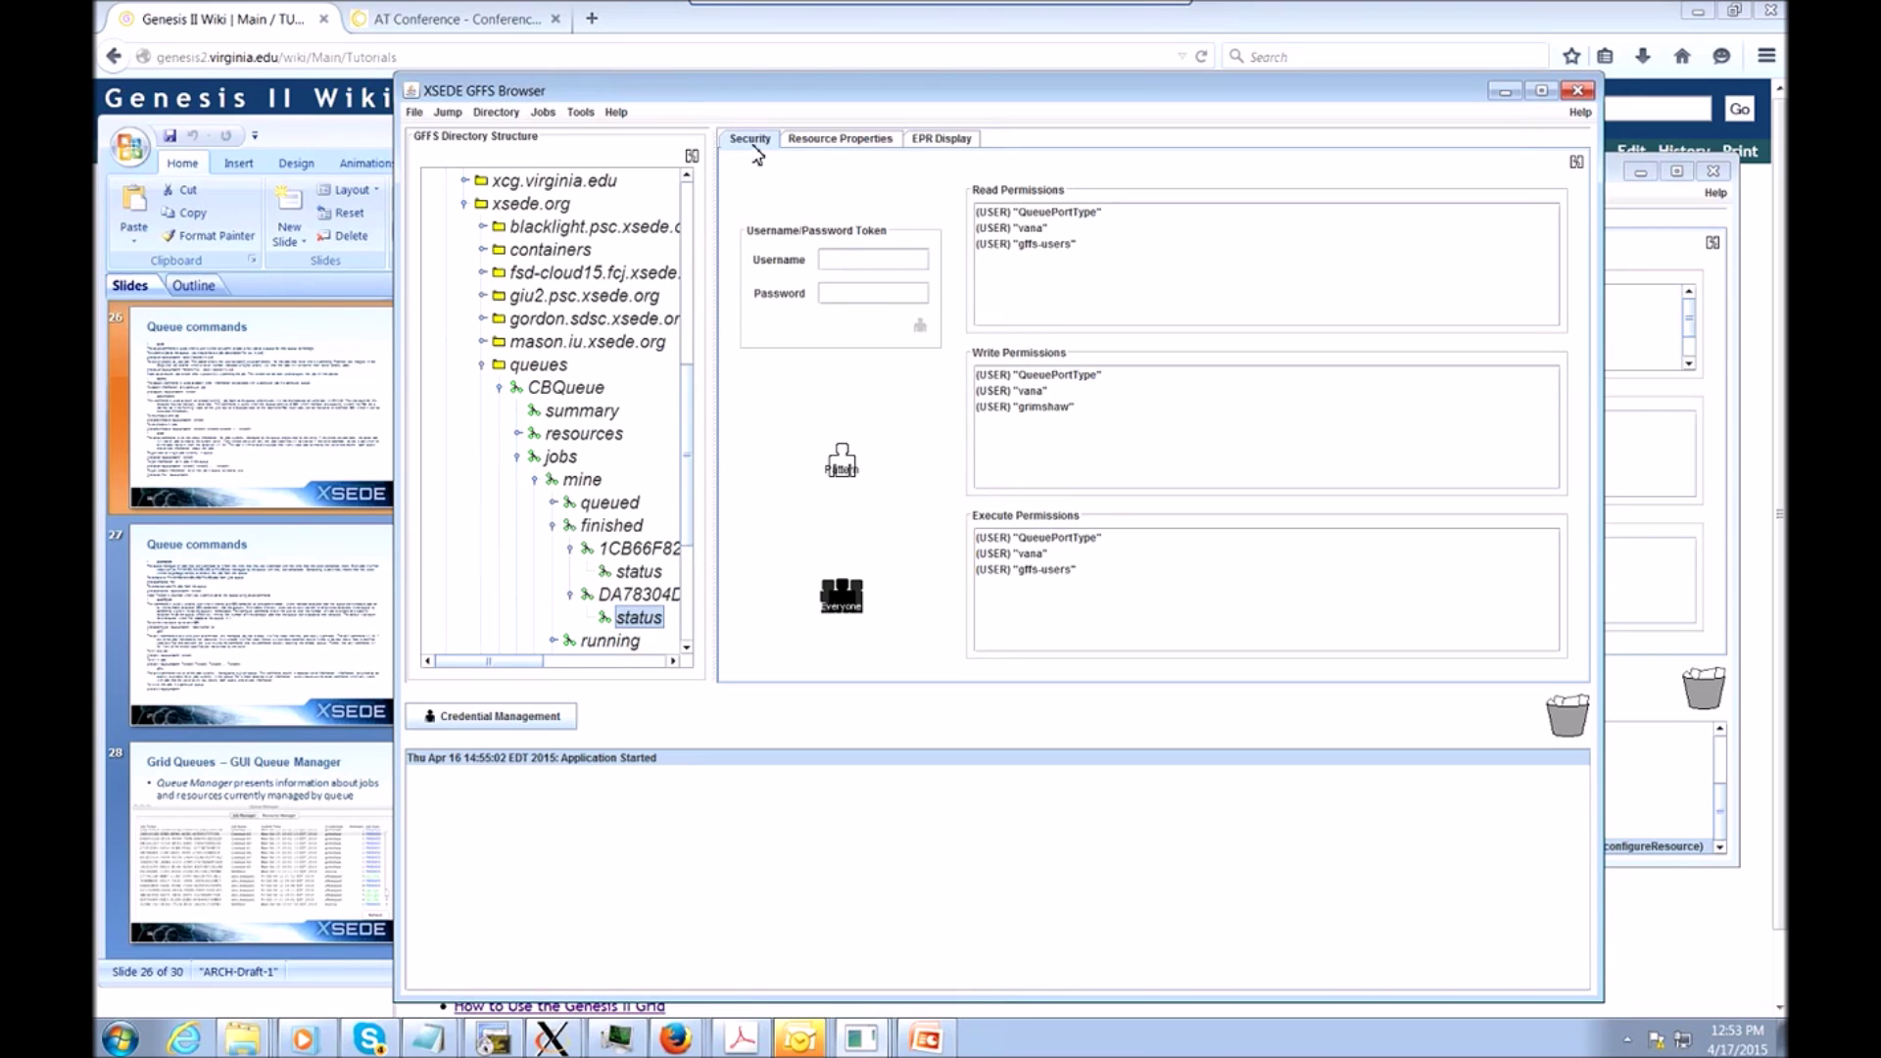
pyautogui.click(553, 526)
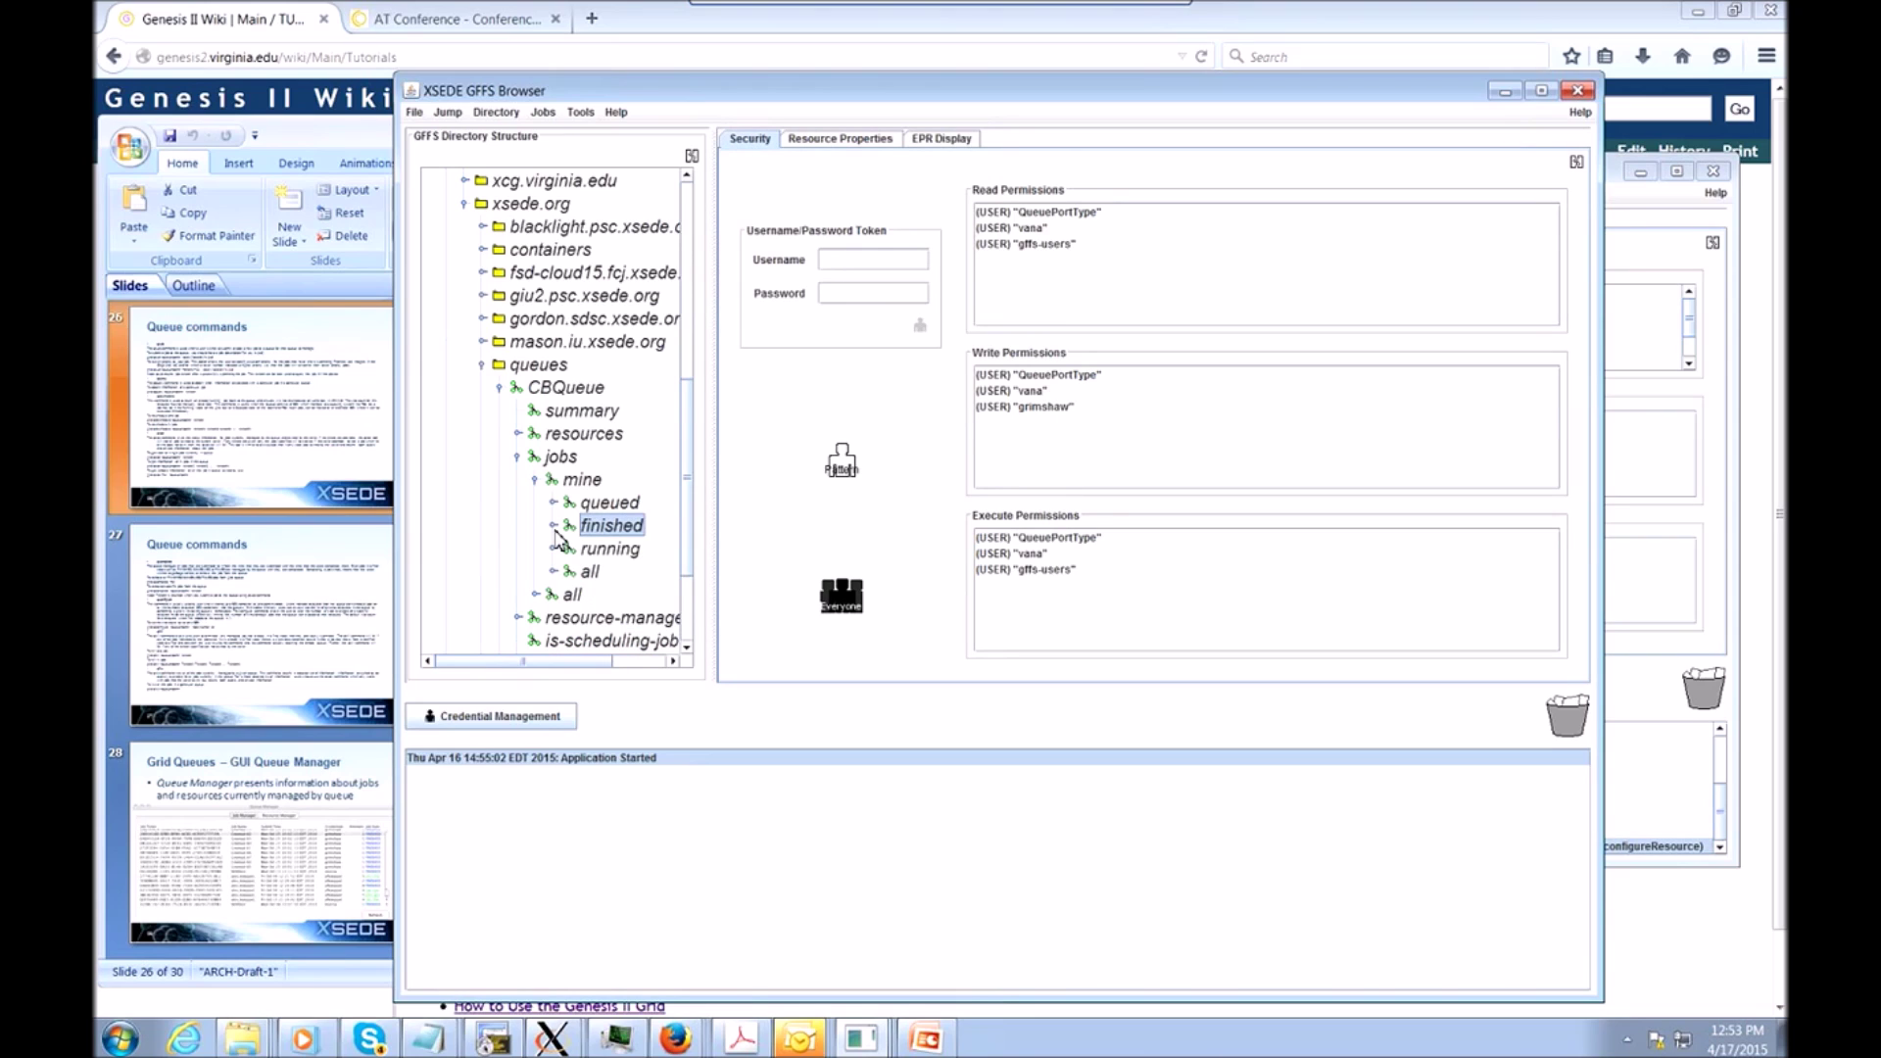
pyautogui.click(553, 572)
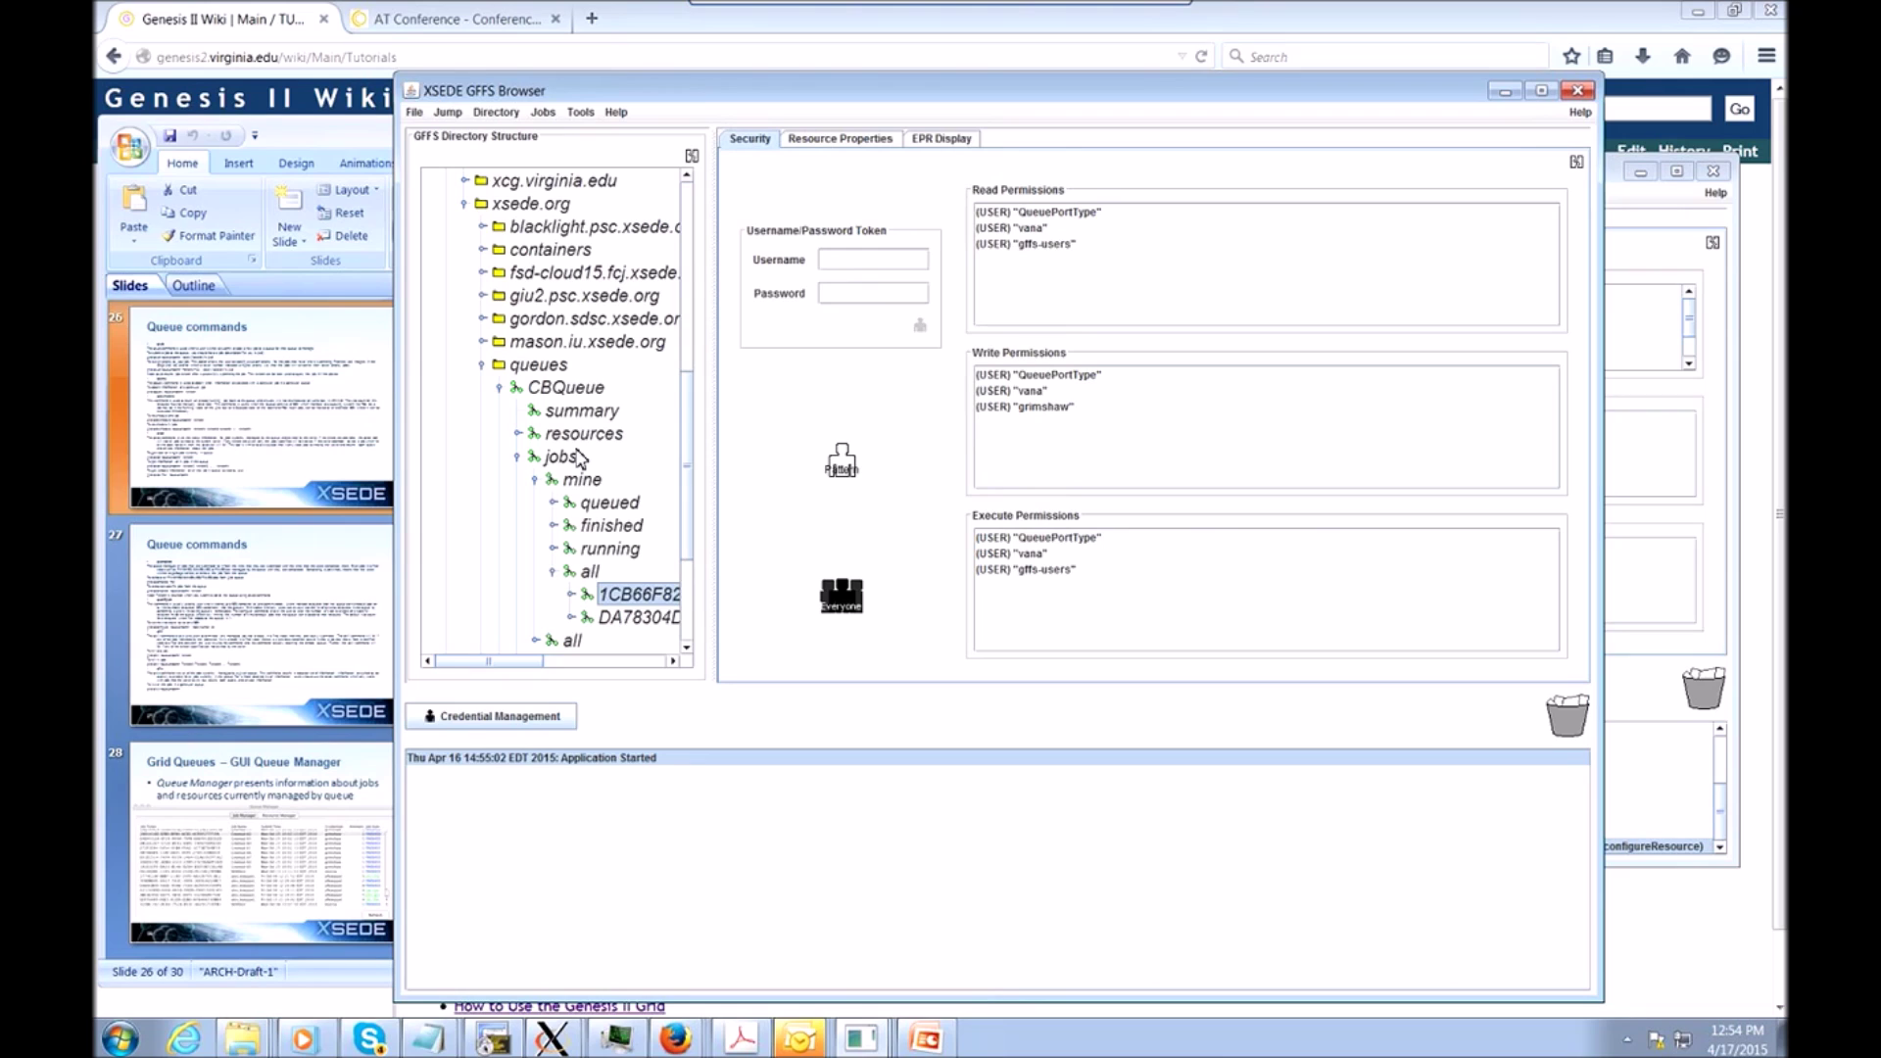
# Collapse CBQueue's jobs and the sample job folders under bin, and open the user's home directory in a new GFFS Browser window.
pyautogui.click(535, 479)
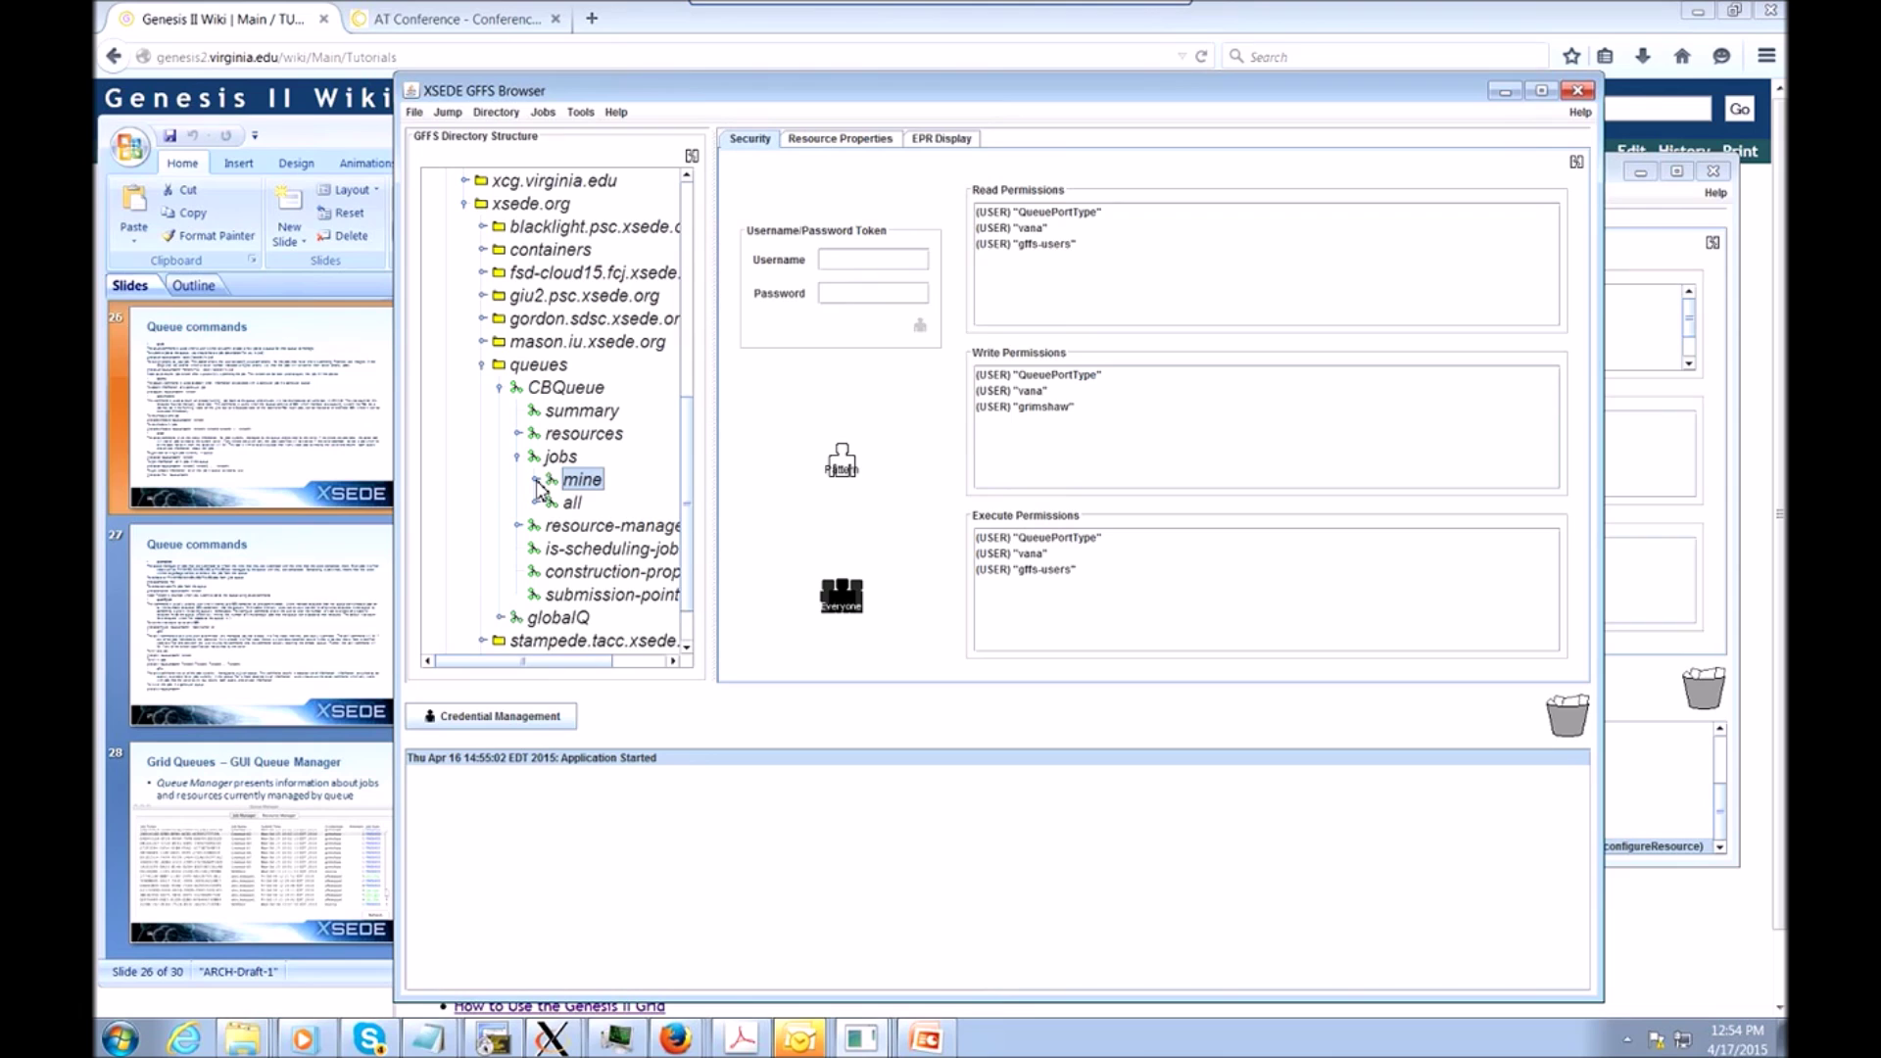
pyautogui.click(518, 457)
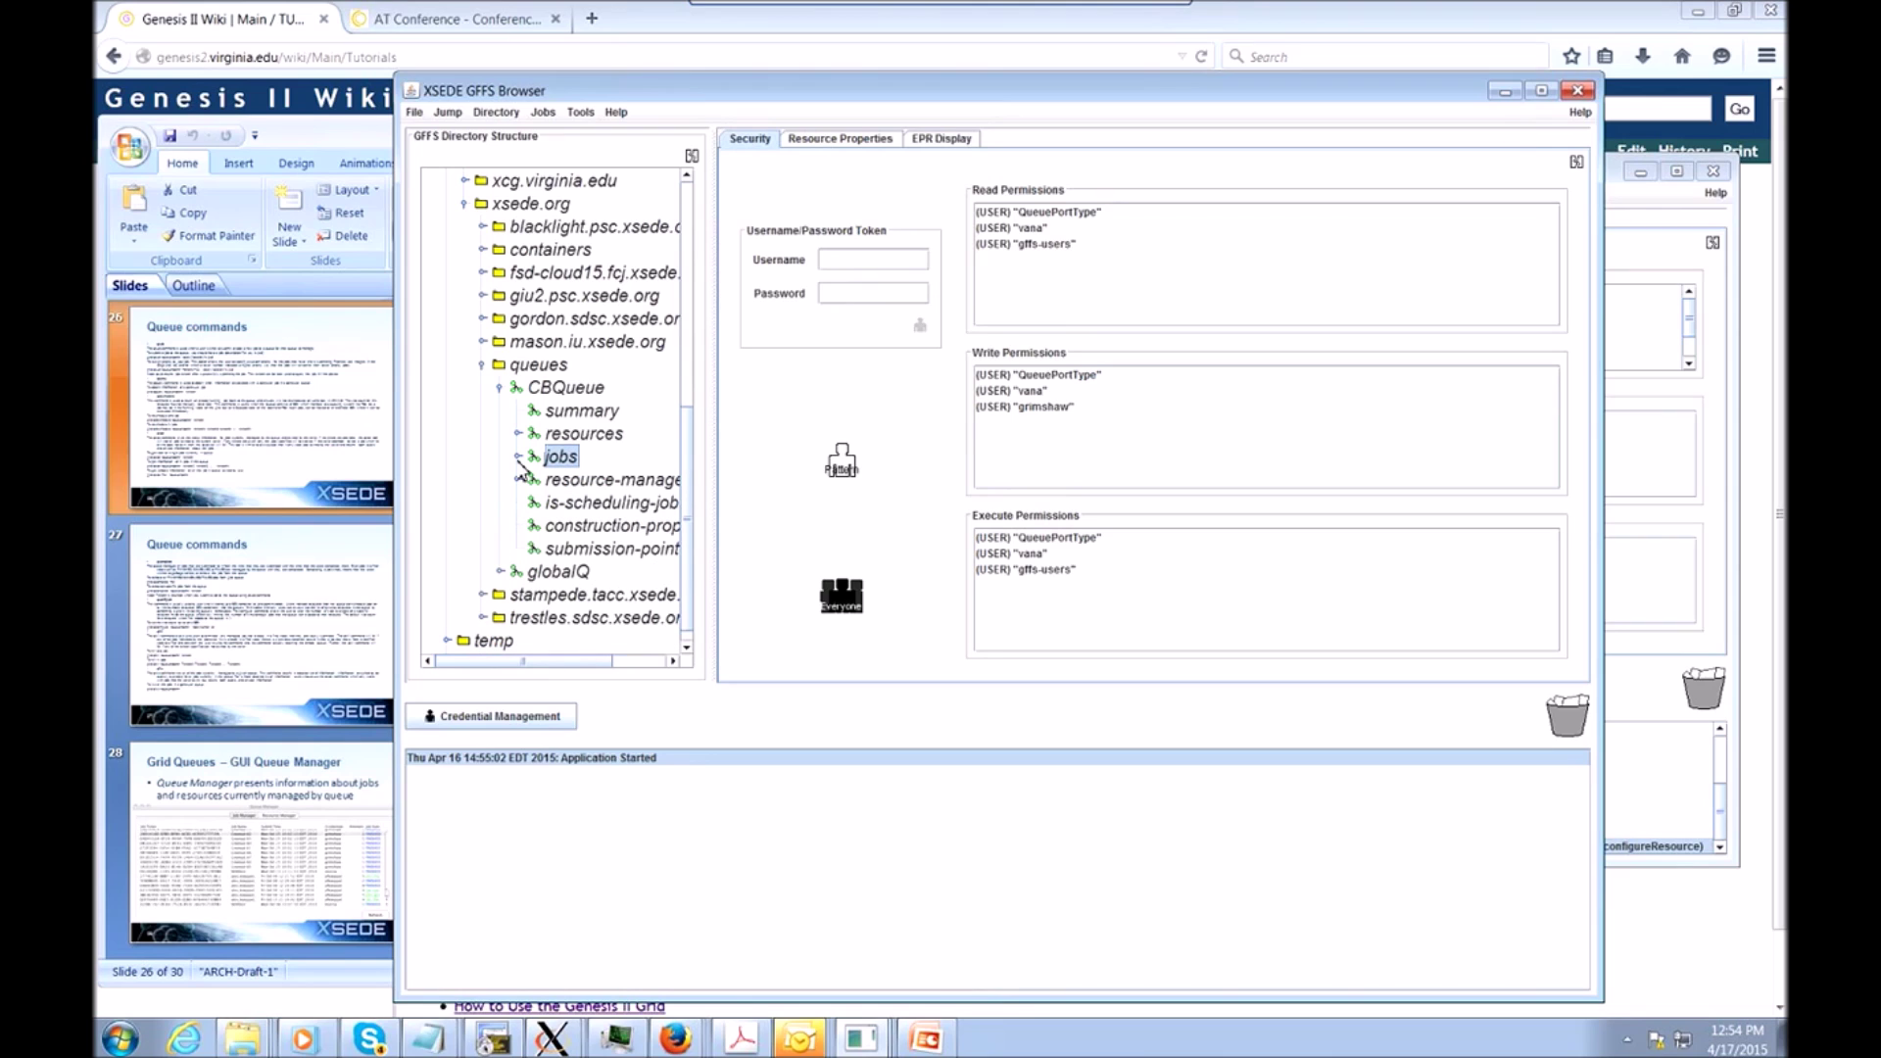
pyautogui.moveTo(687, 439); pyautogui.dragTo(698, 215)
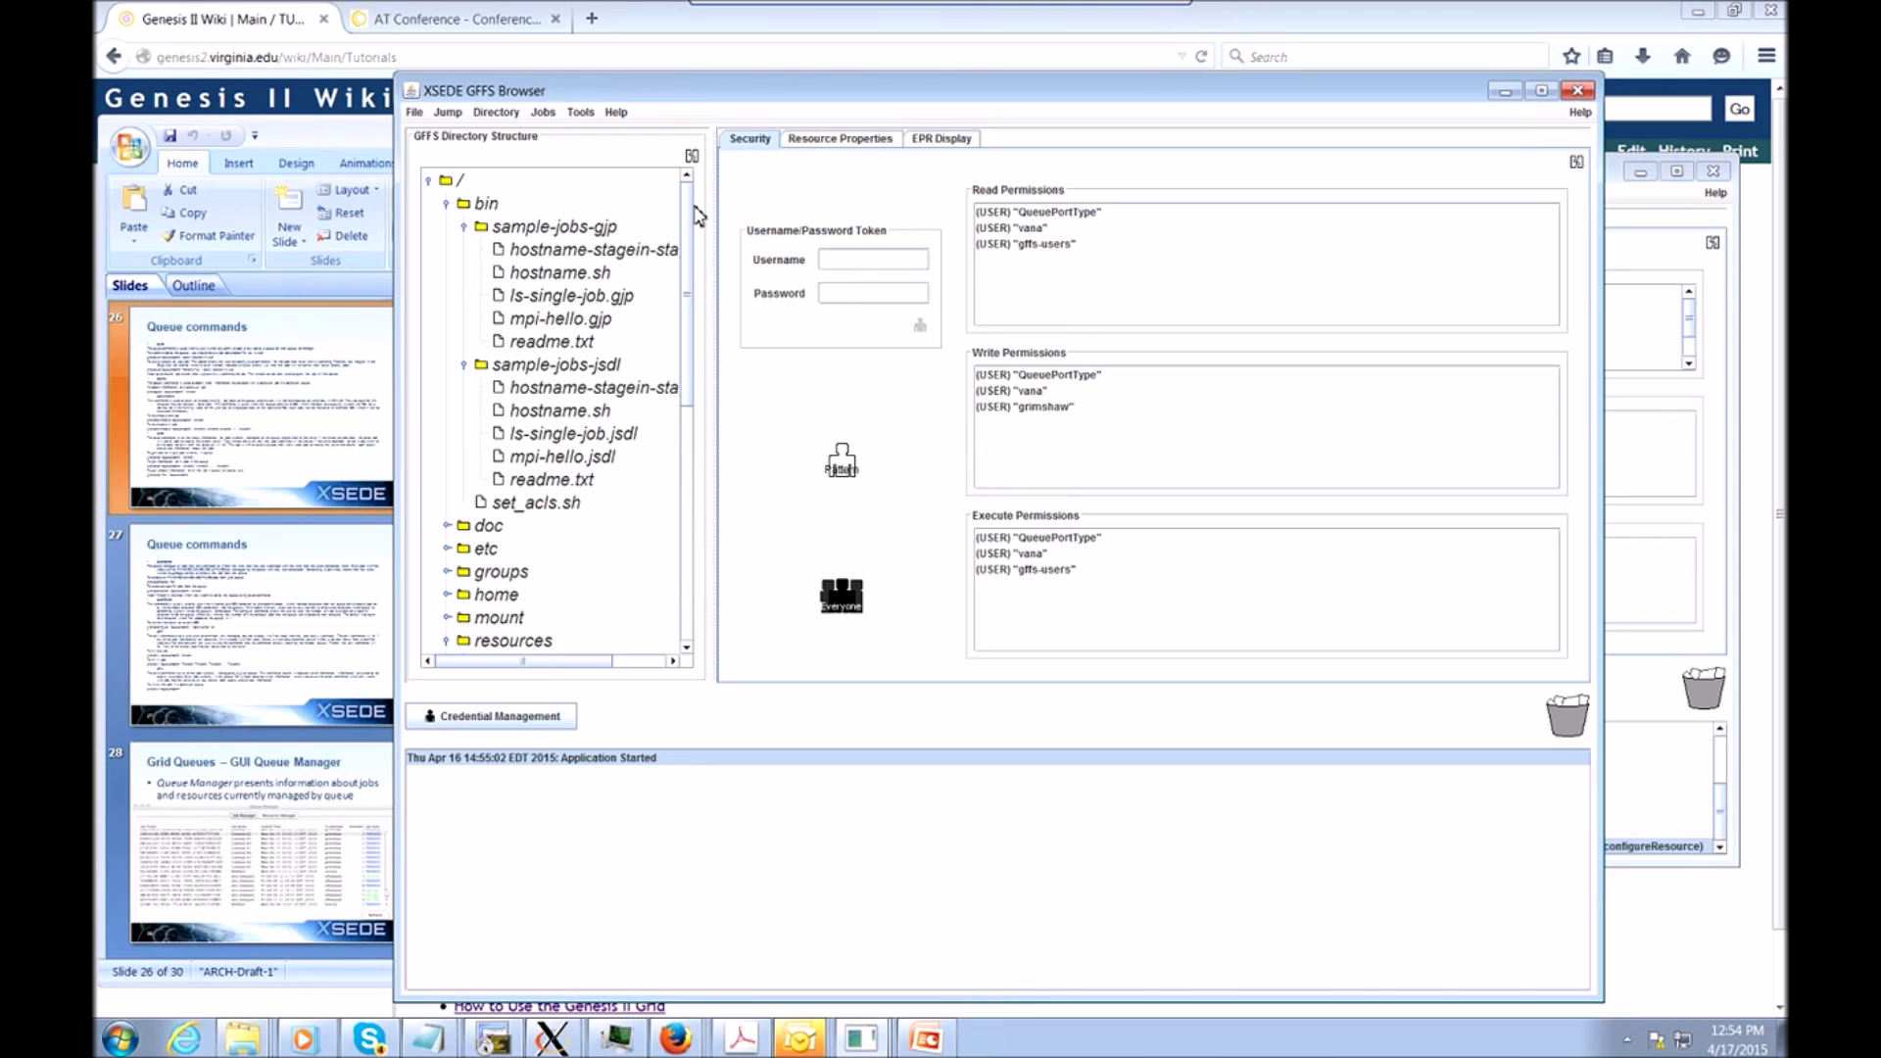
pyautogui.click(463, 227)
pyautogui.click(464, 249)
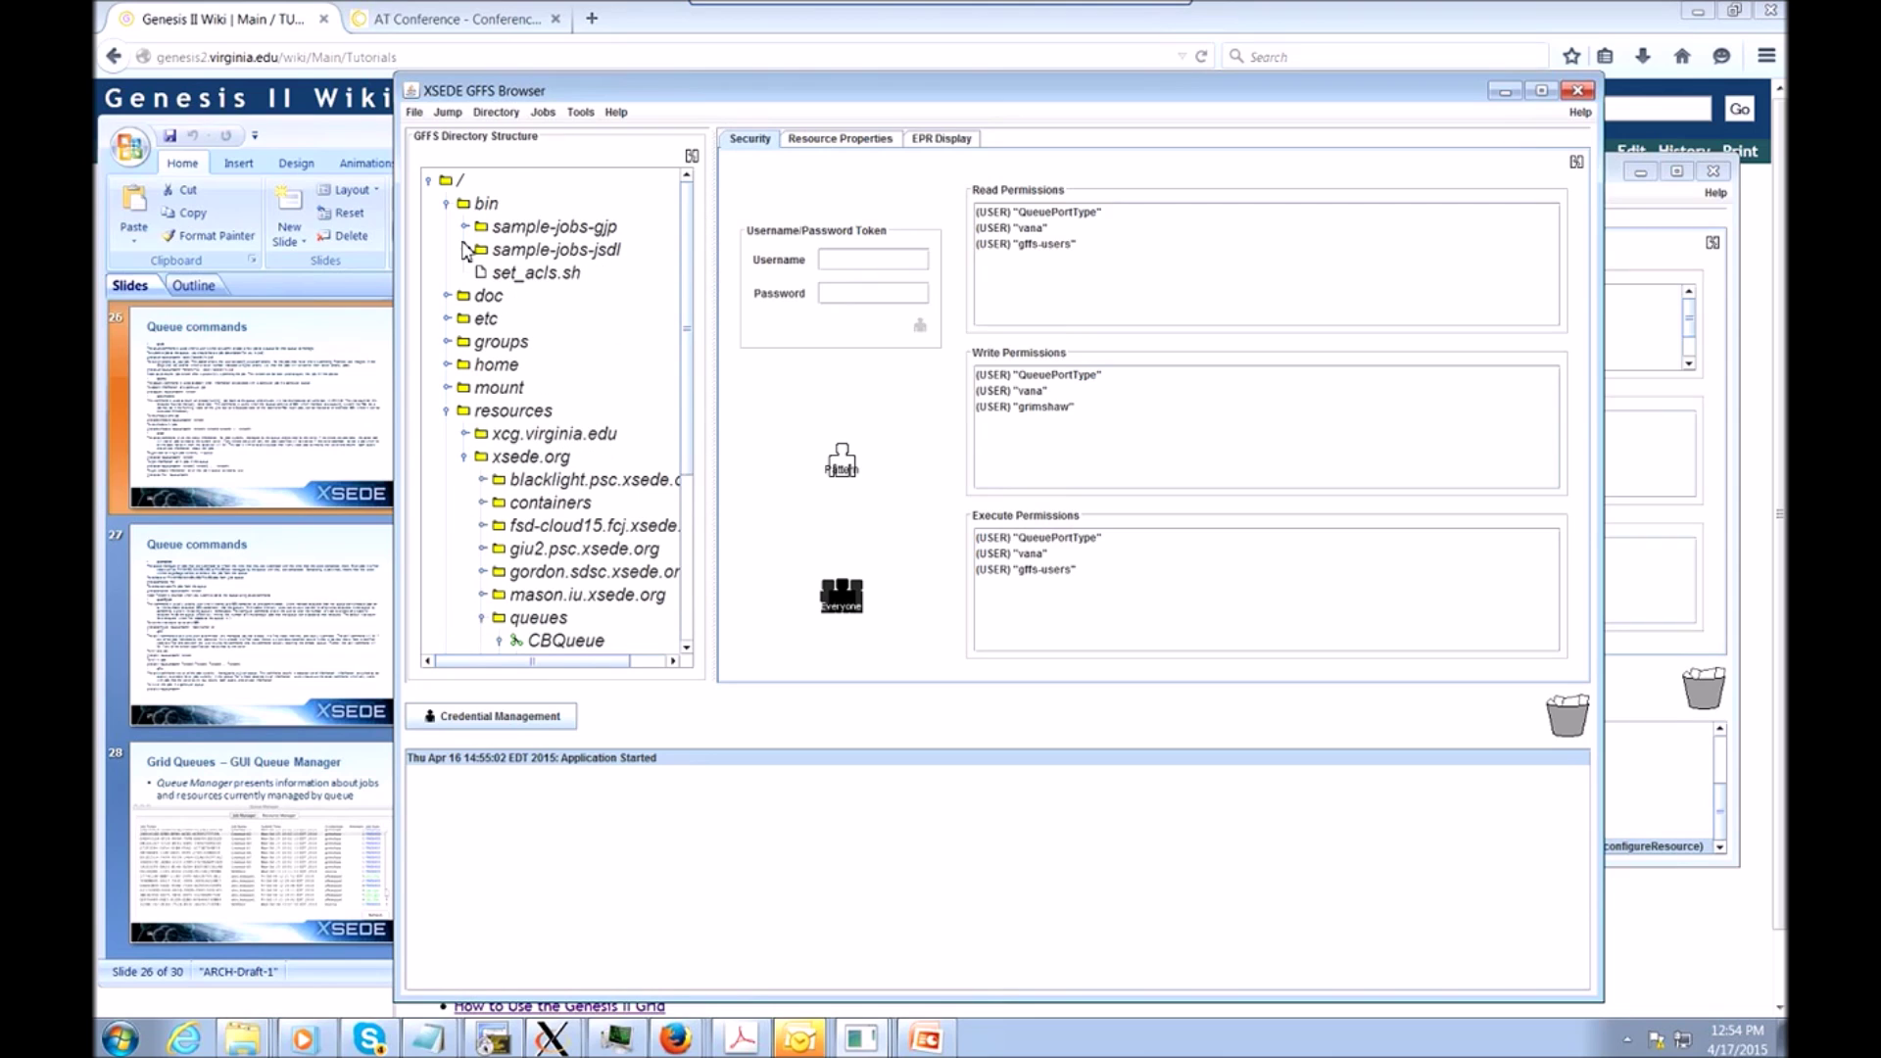
pyautogui.click(485, 295)
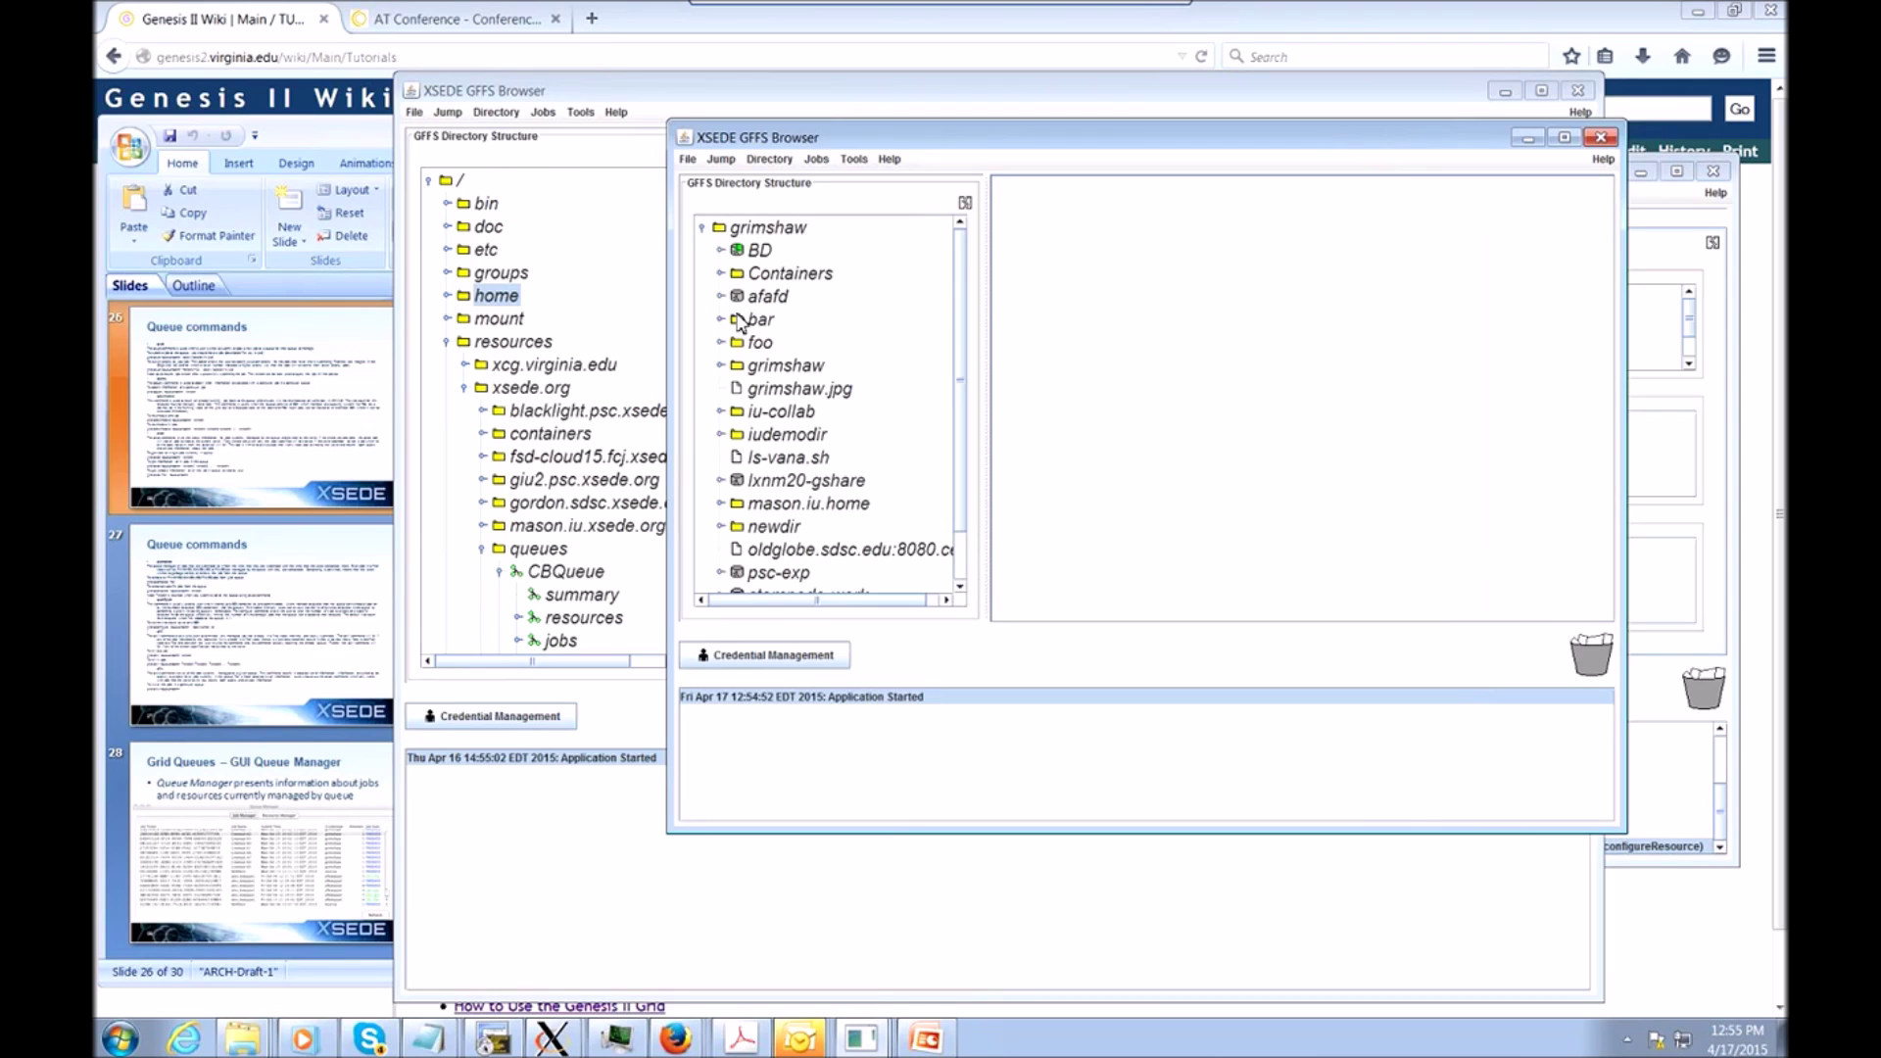
# Expand stampede-work and its test folder to view the output files, then collapse both again.
pyautogui.scroll(-1, 783, 441)
pyautogui.doubleClick(730, 539)
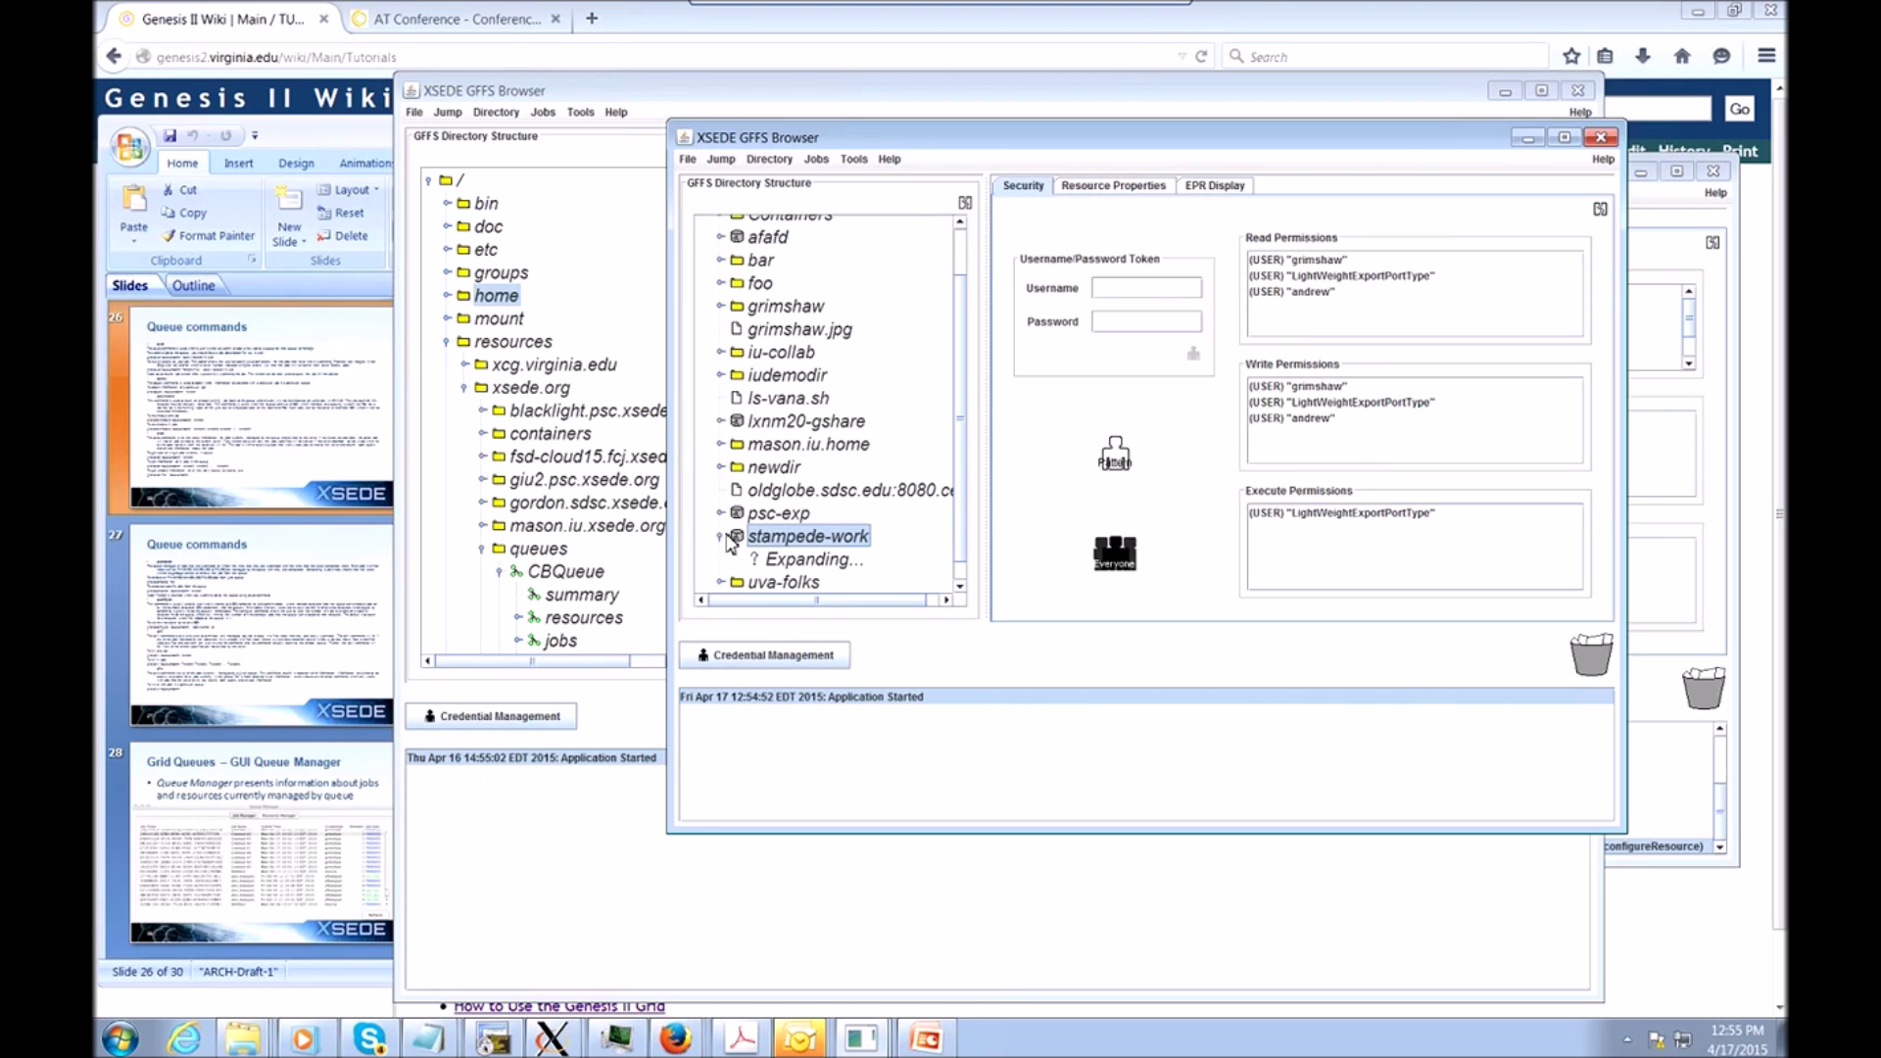
pyautogui.click(962, 588)
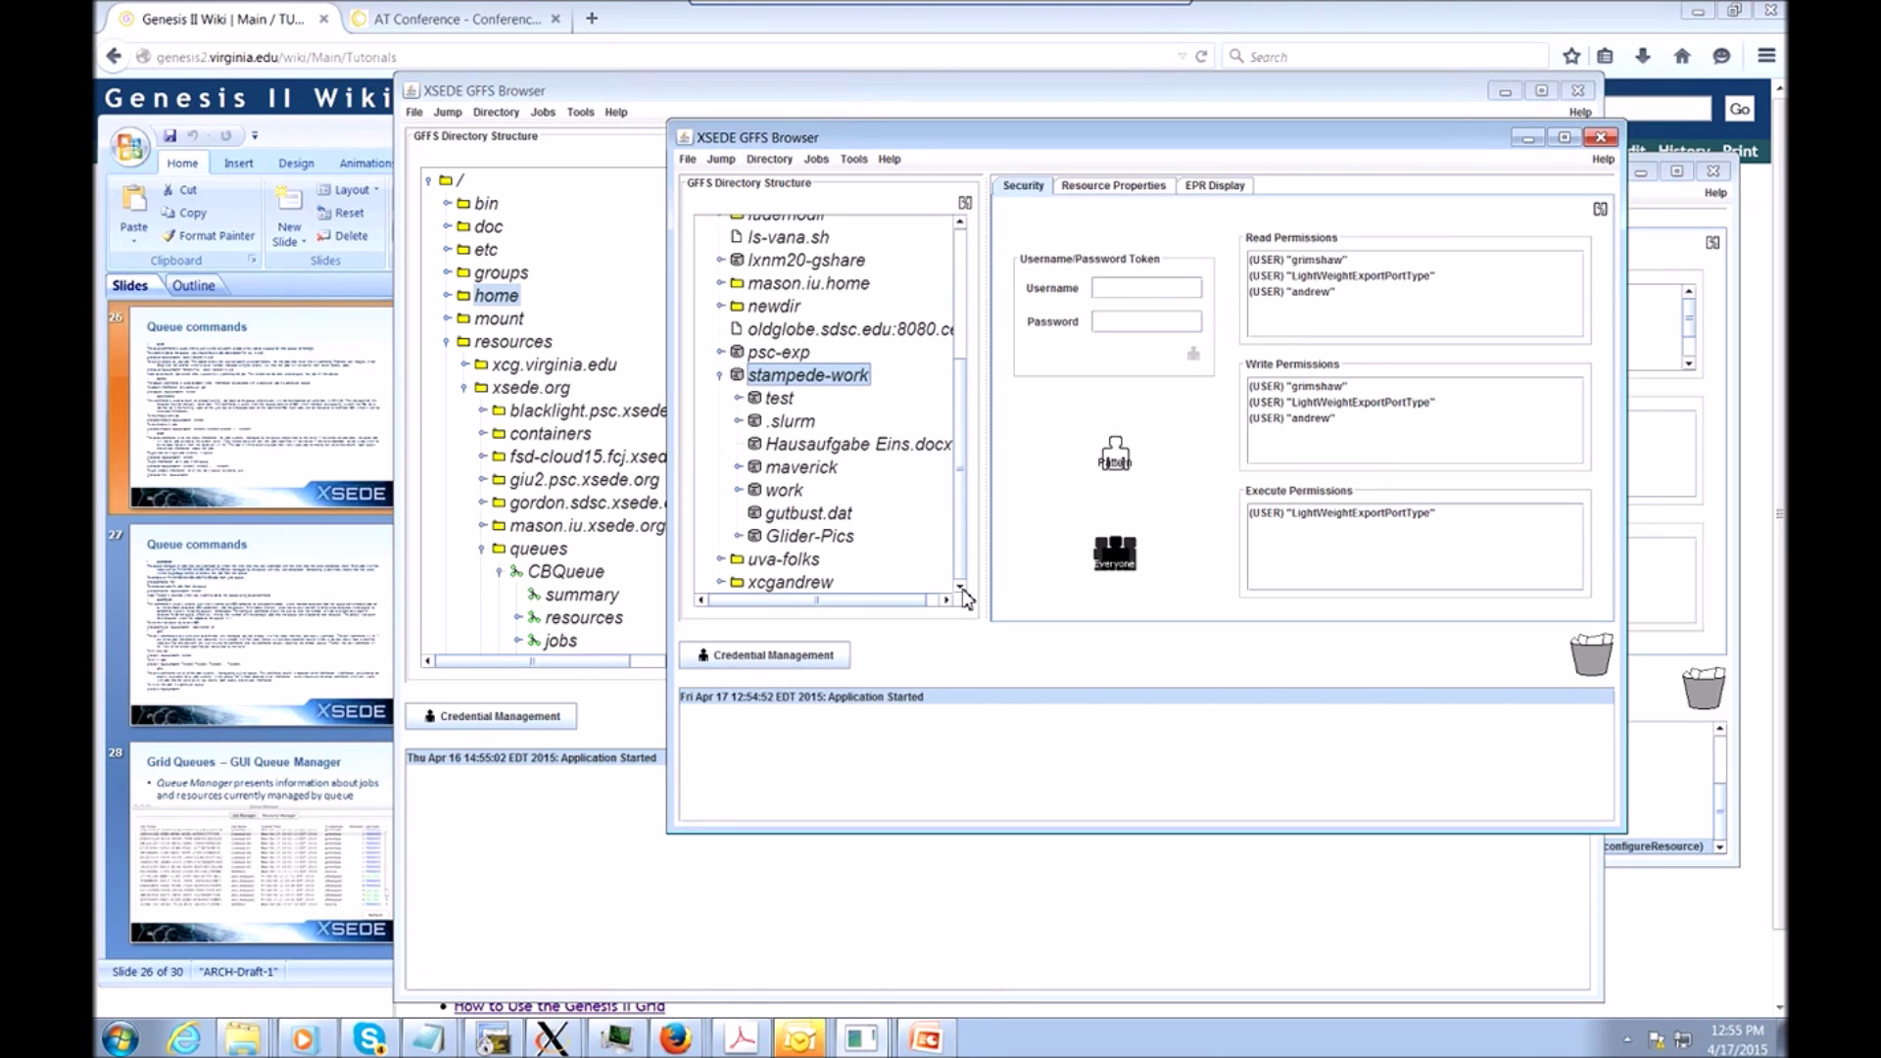
pyautogui.click(740, 398)
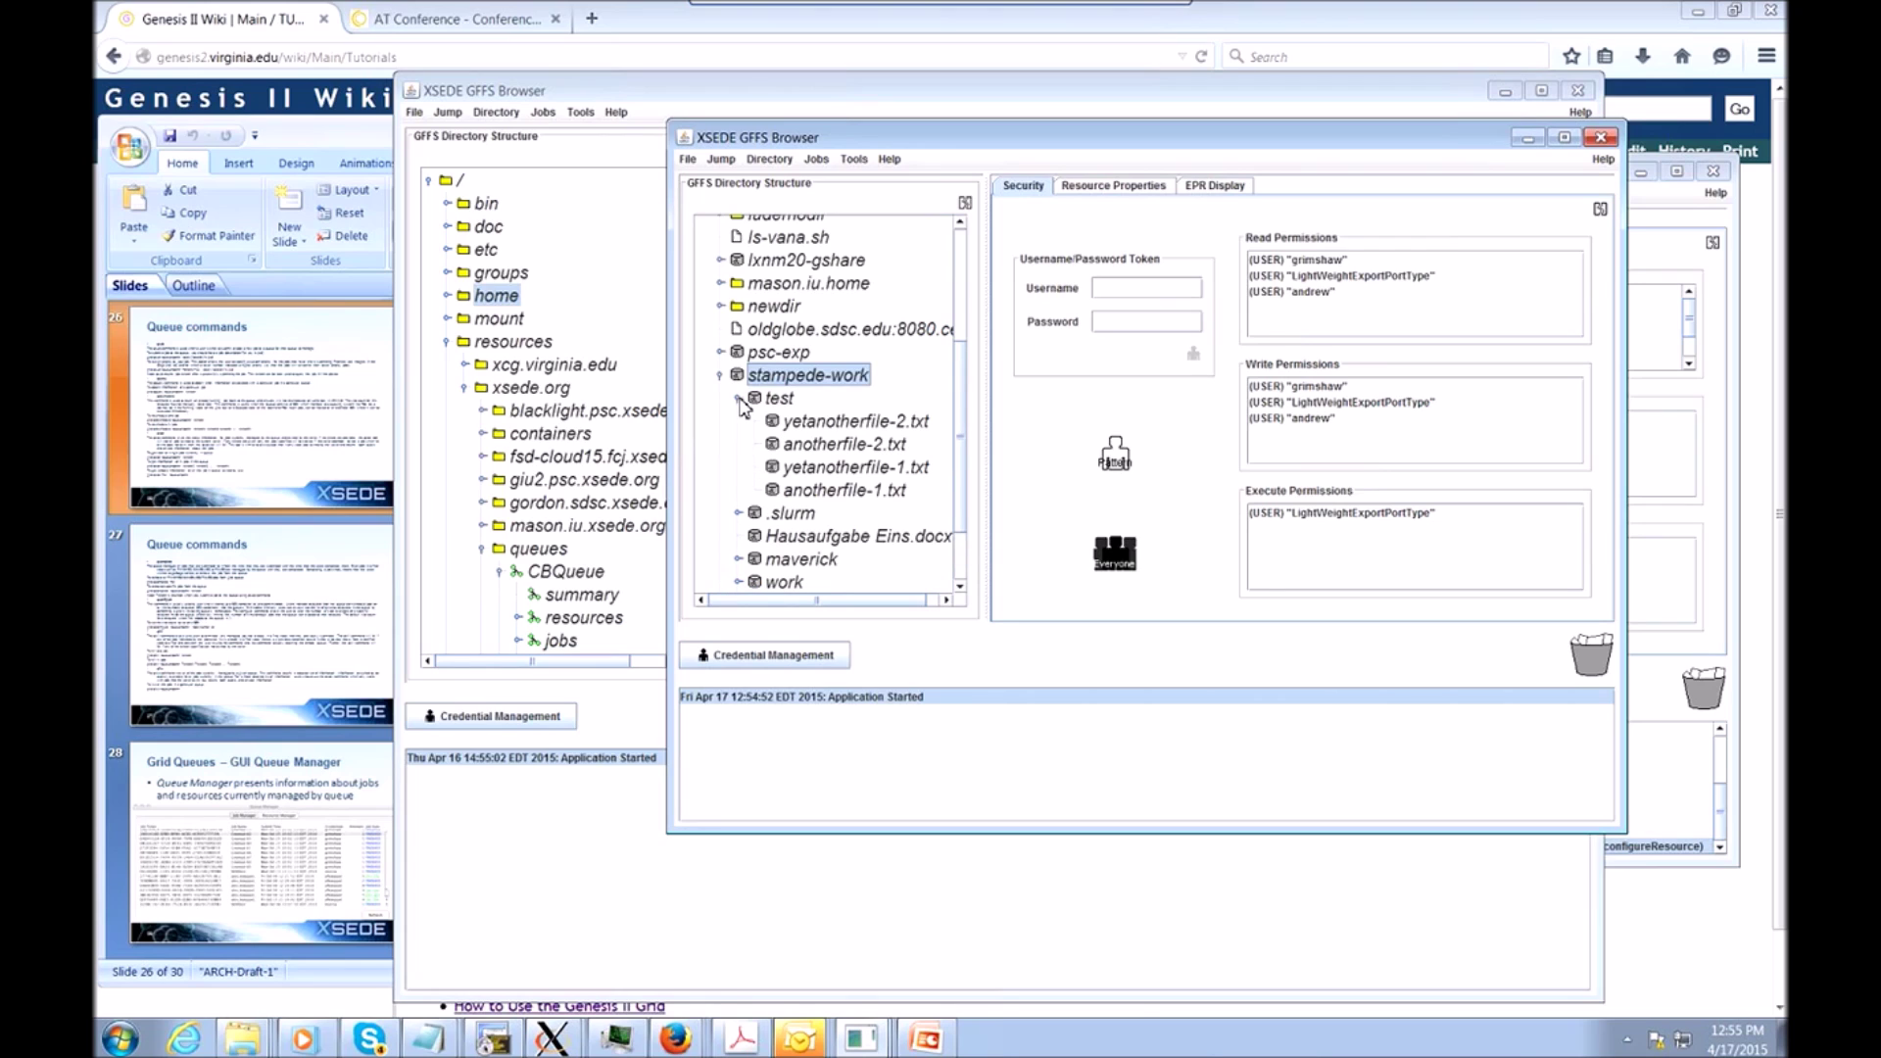
pyautogui.click(740, 400)
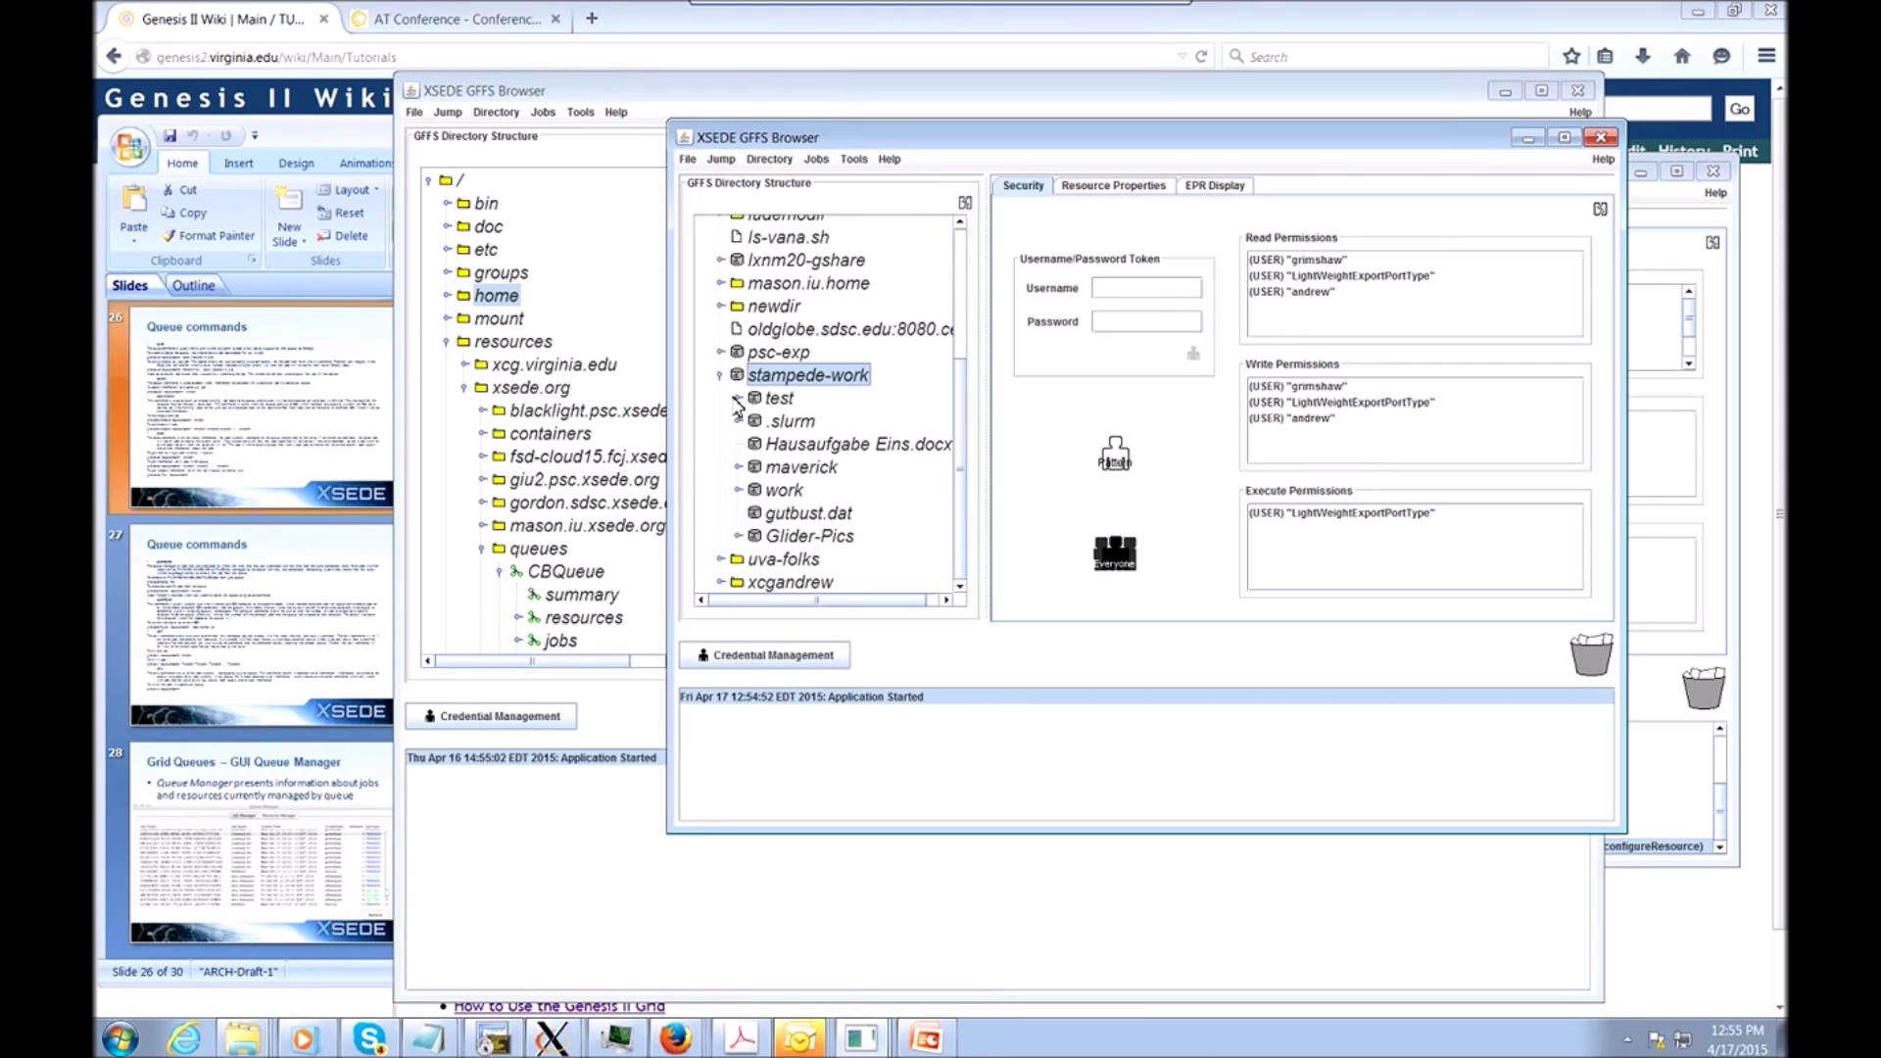
pyautogui.click(721, 375)
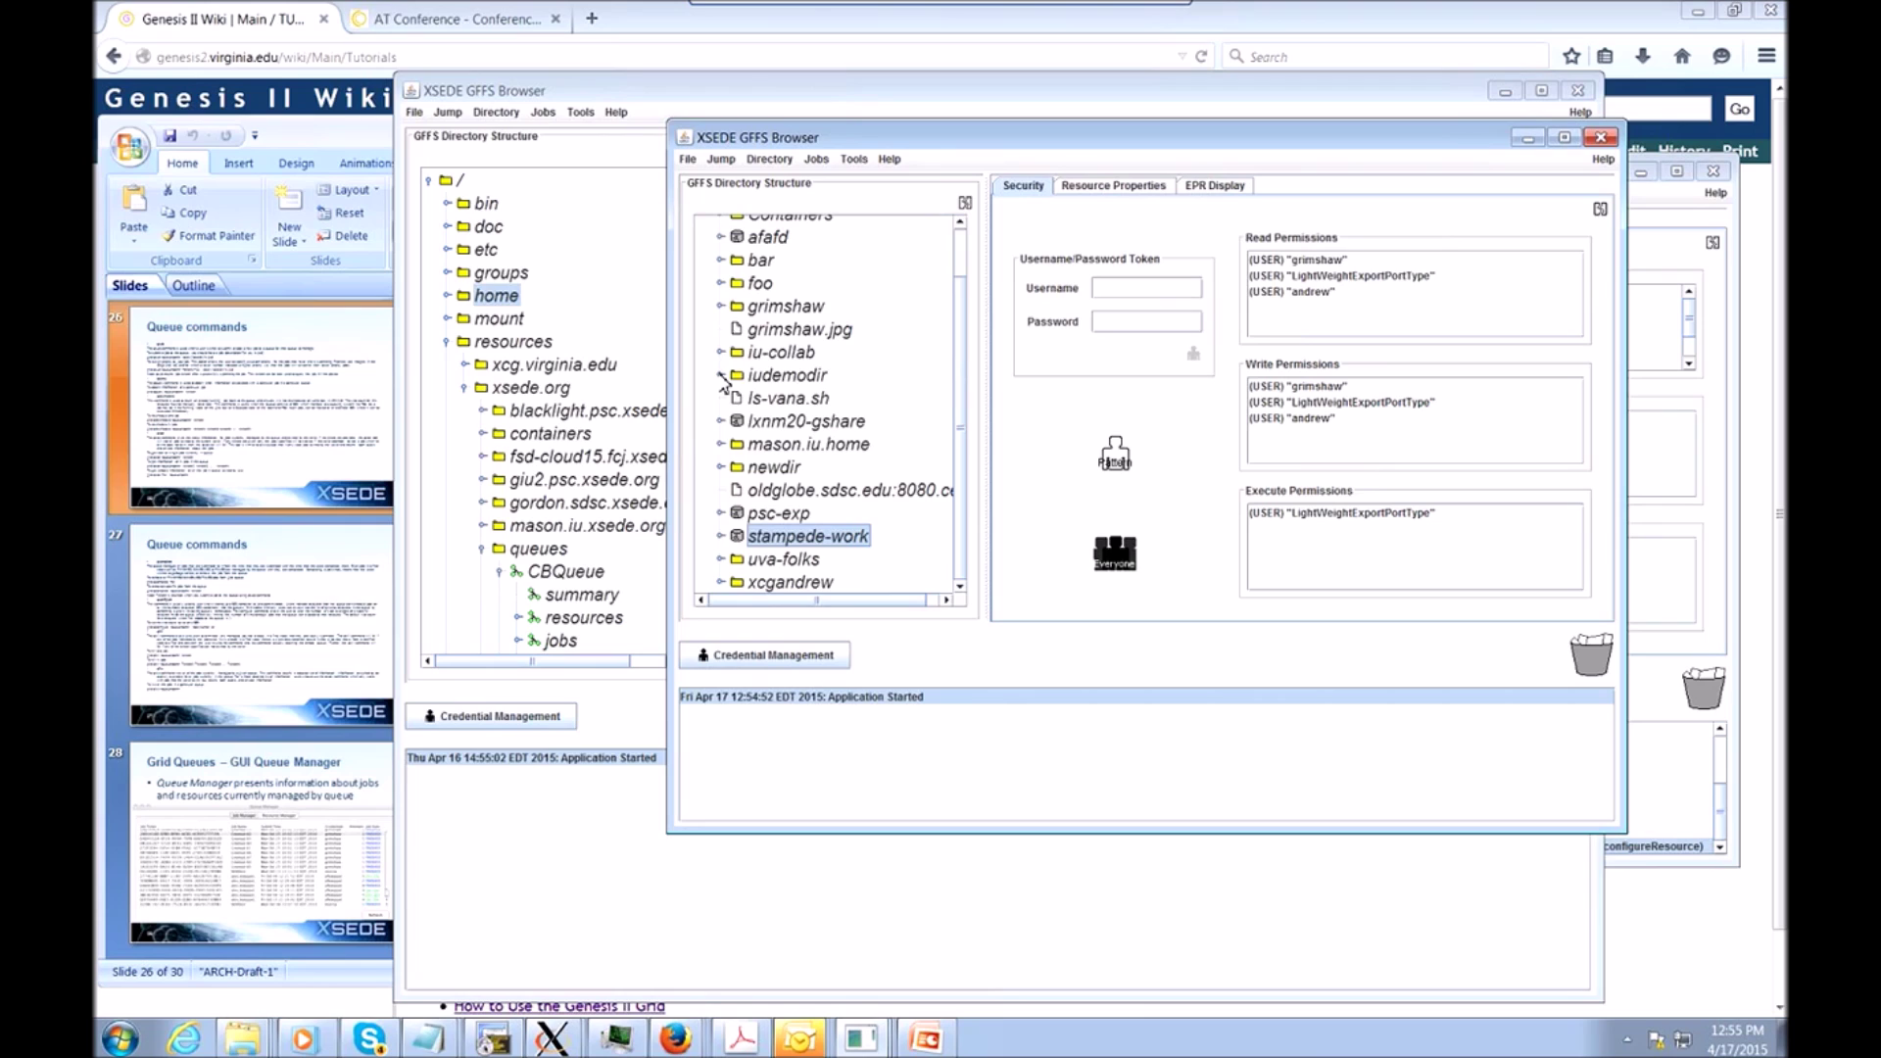
# Select the BD export in the home directory, view its contents and permissions, and collapse it.
pyautogui.scroll(1, 725, 382)
pyautogui.click(760, 251)
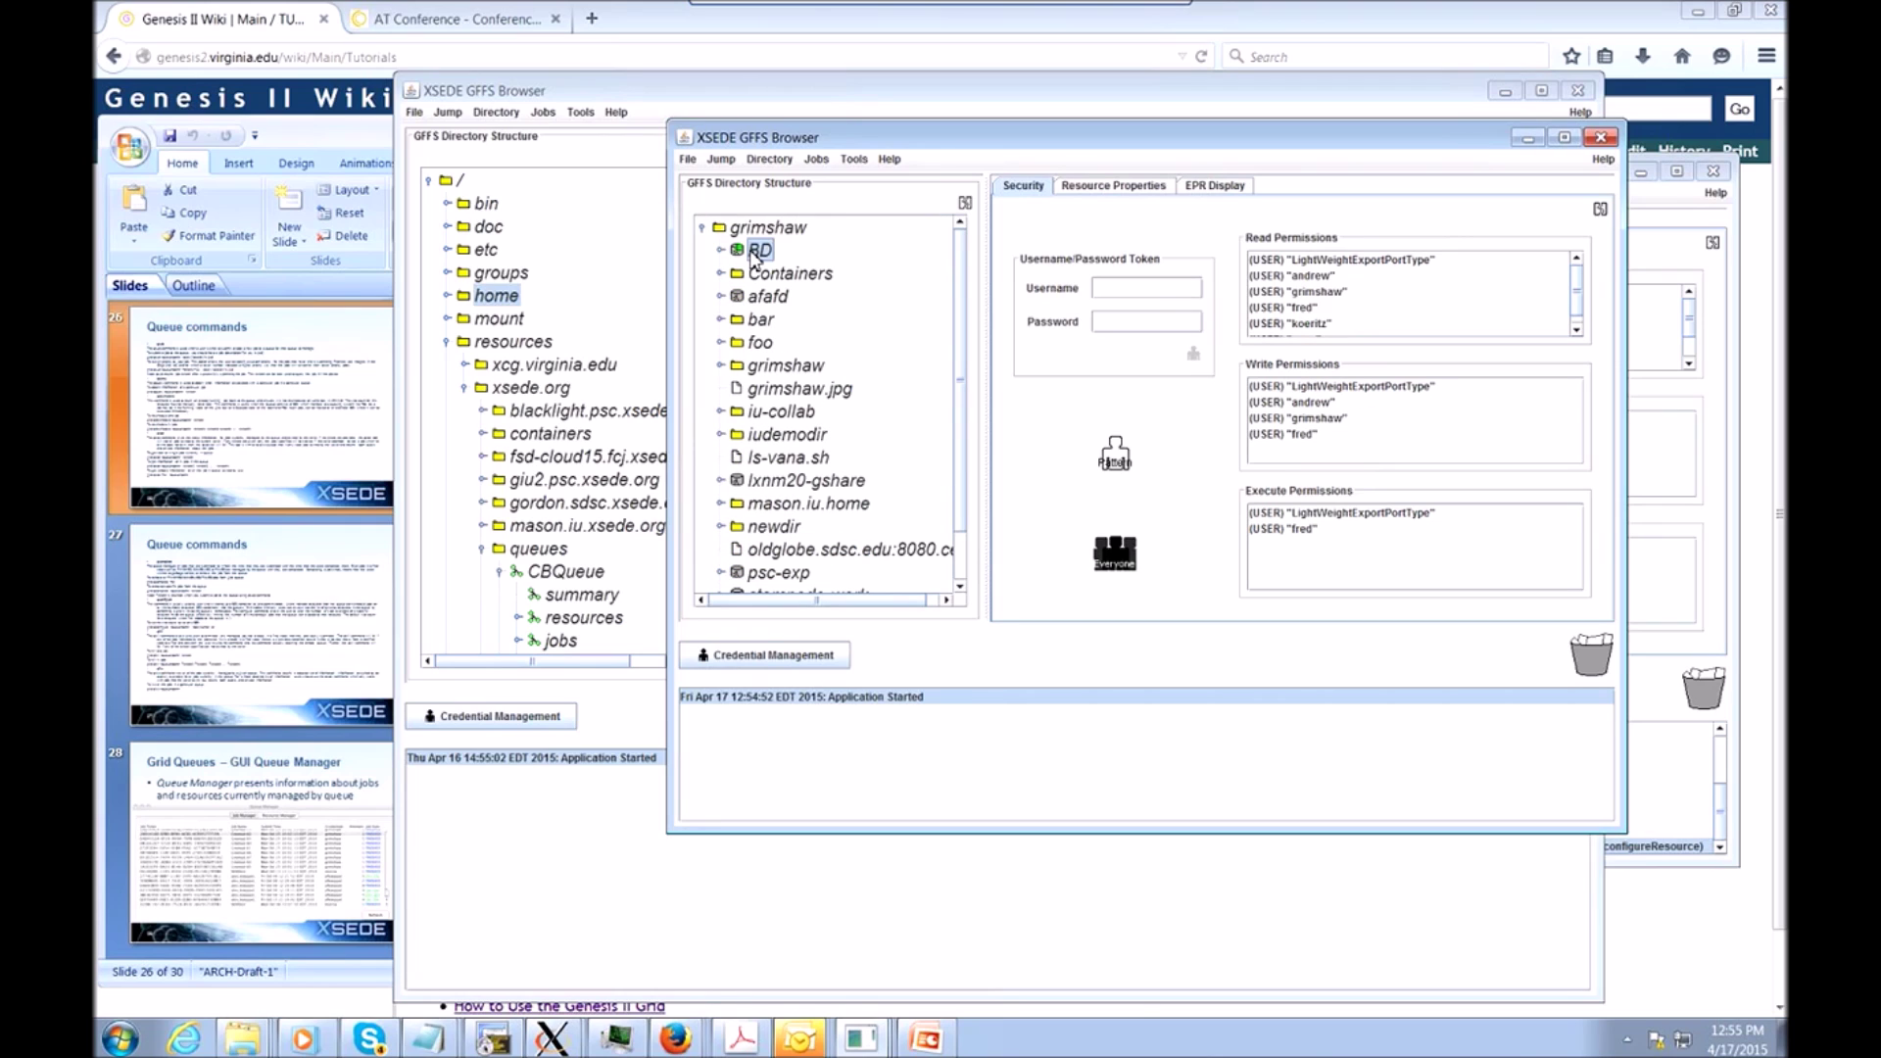
pyautogui.click(723, 252)
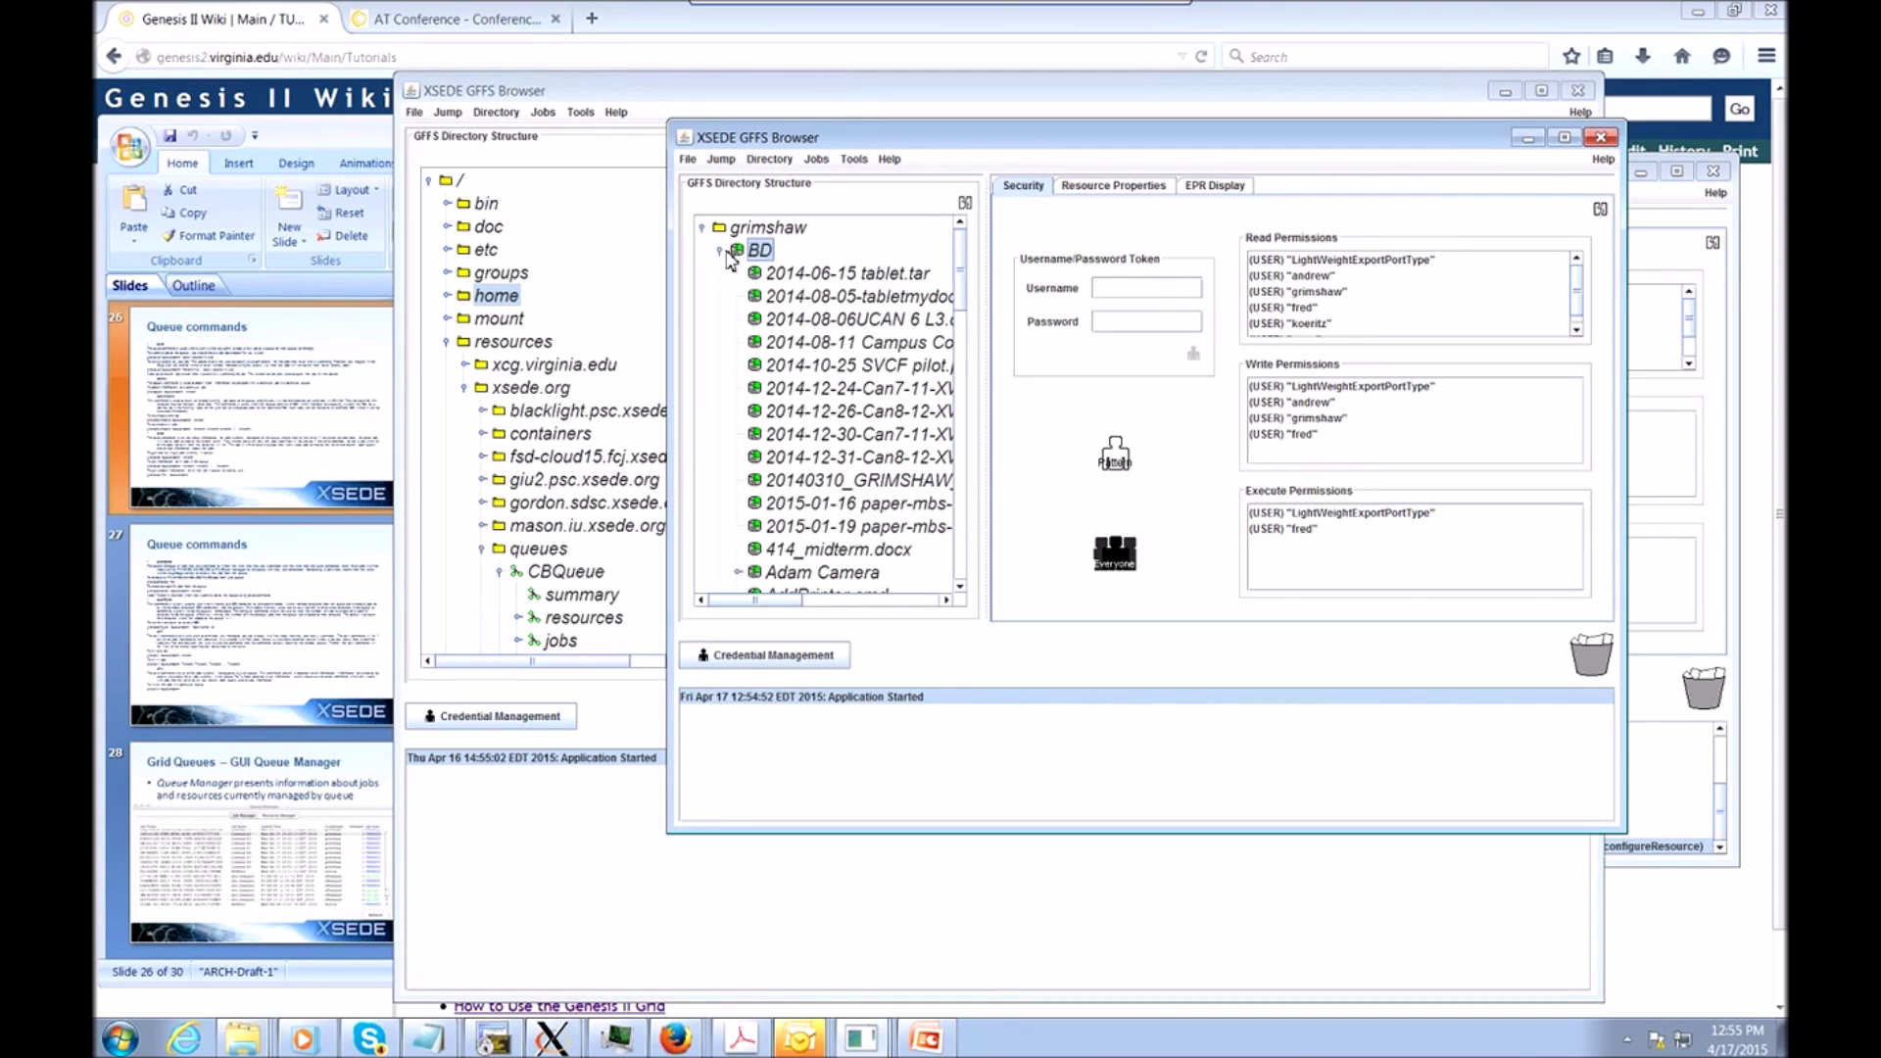
pyautogui.click(723, 252)
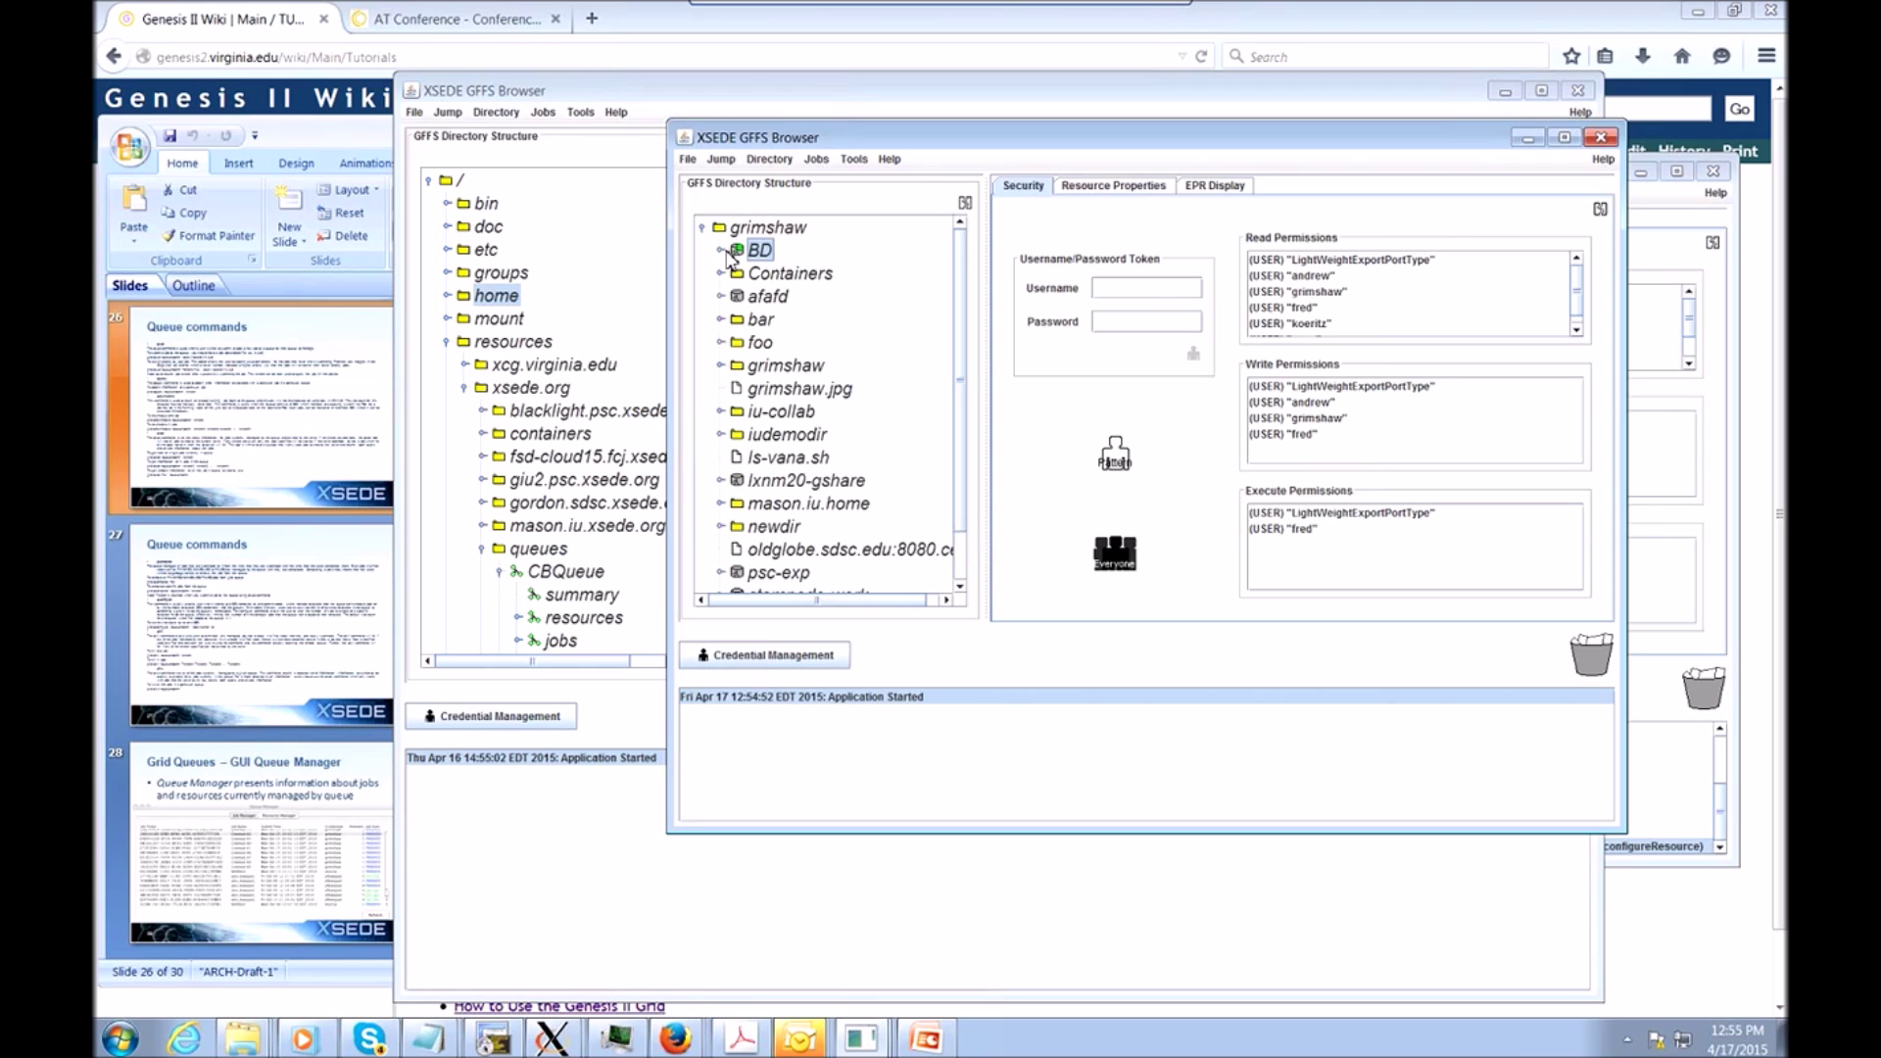
# Start a new job for CBQueue in the Grid Job Tool and open the project hostname-to-e-drive.gjp.
pyautogui.click(572, 575)
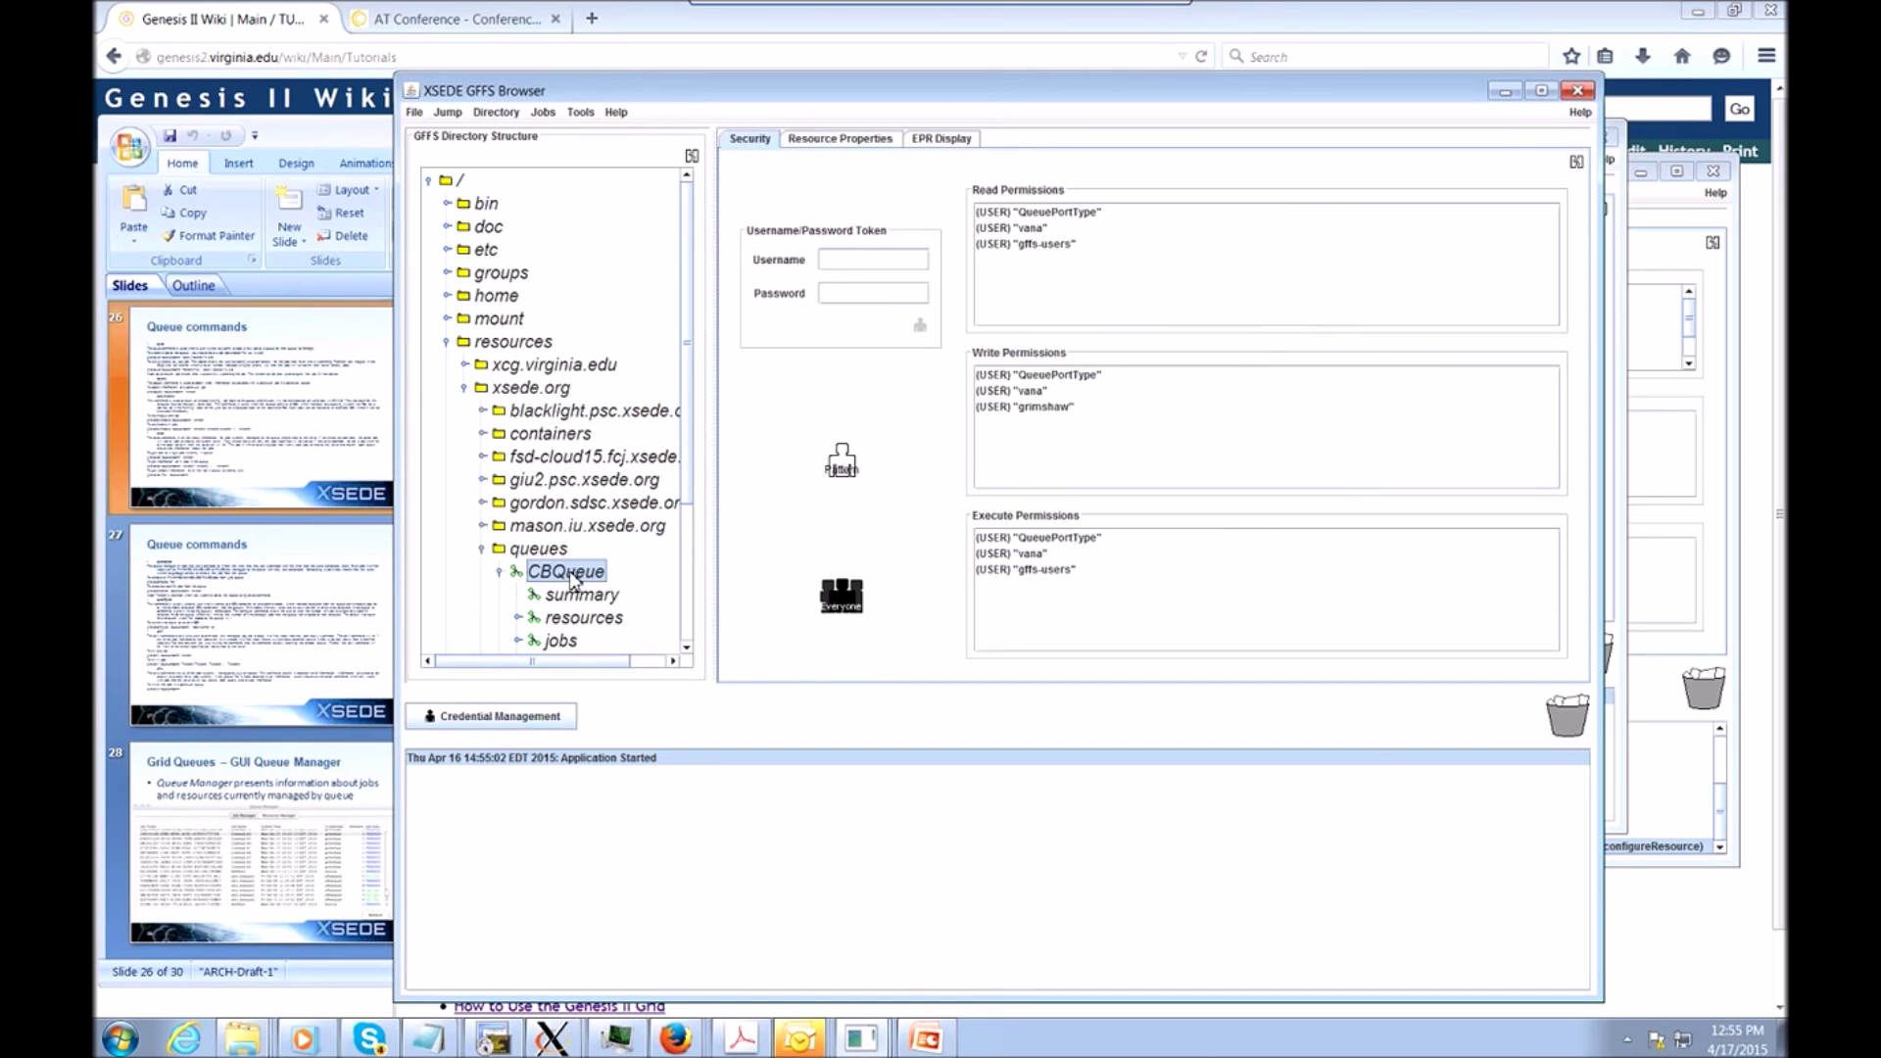
pyautogui.doubleClick(572, 575)
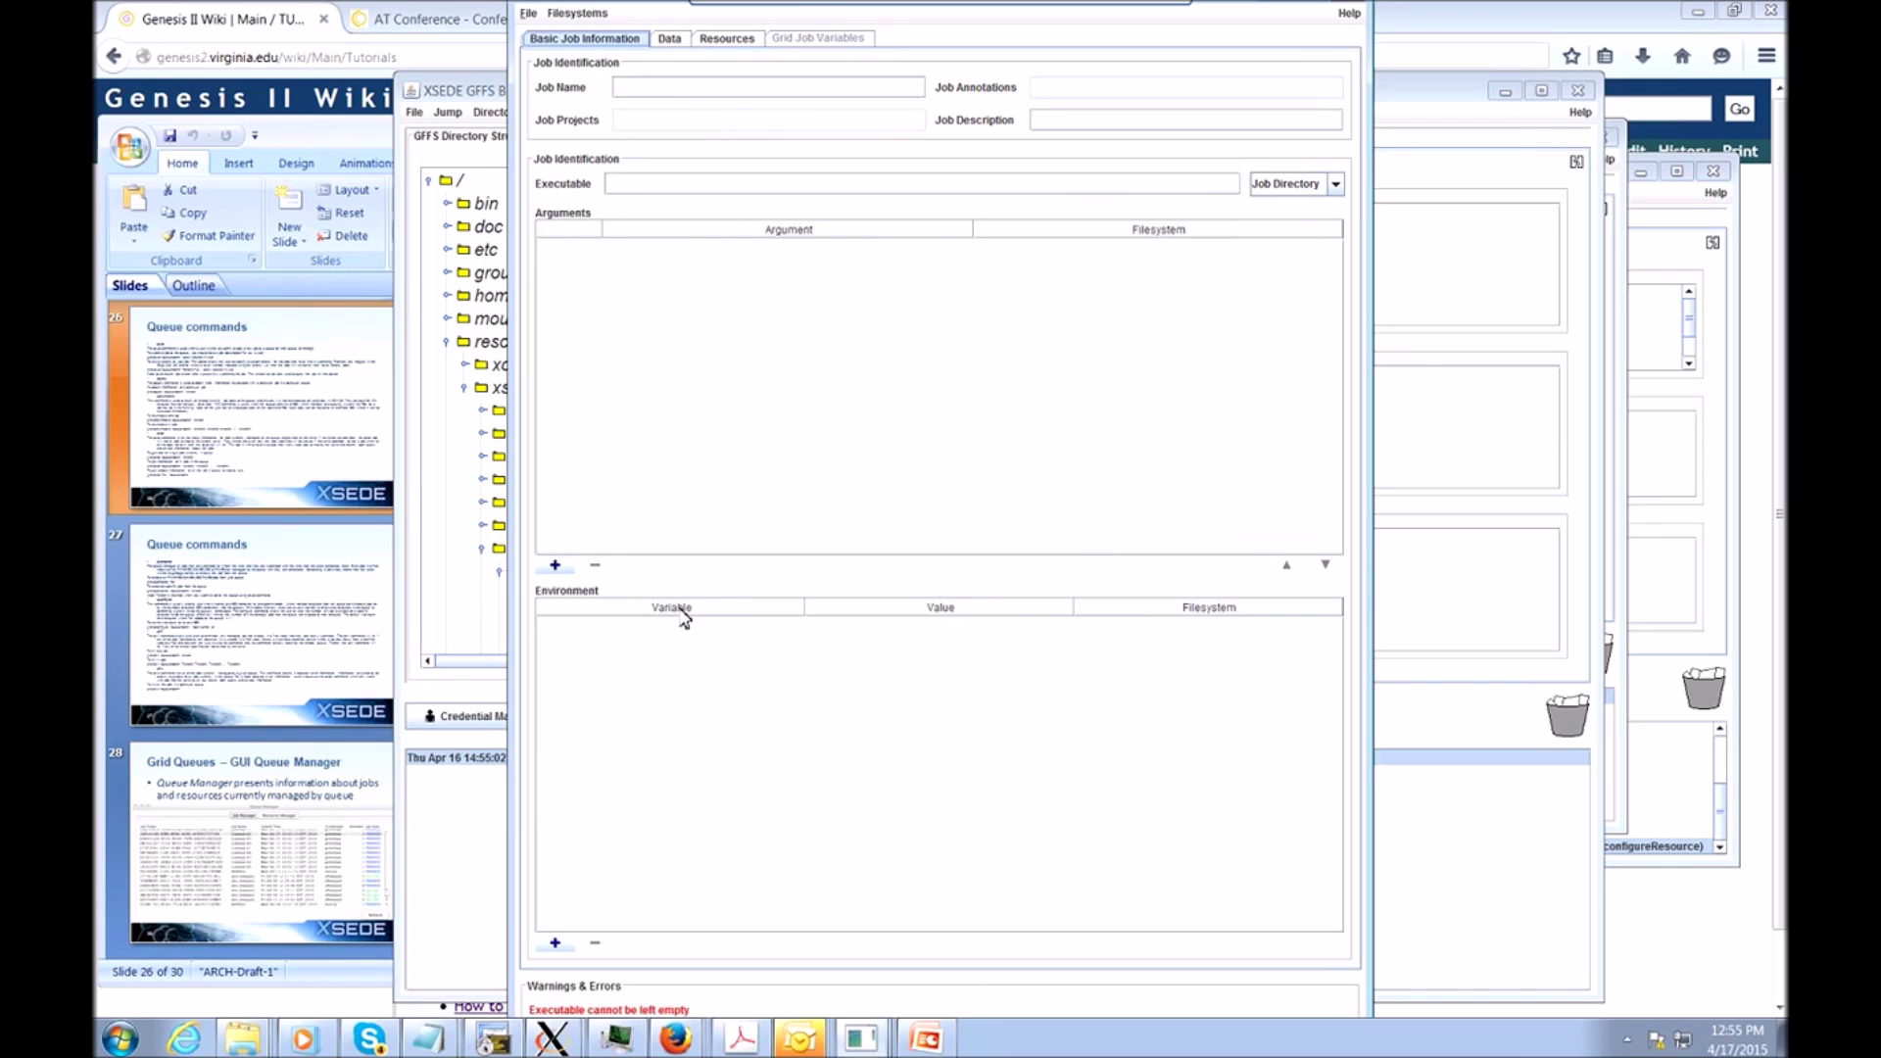
pyautogui.moveTo(767, 8)
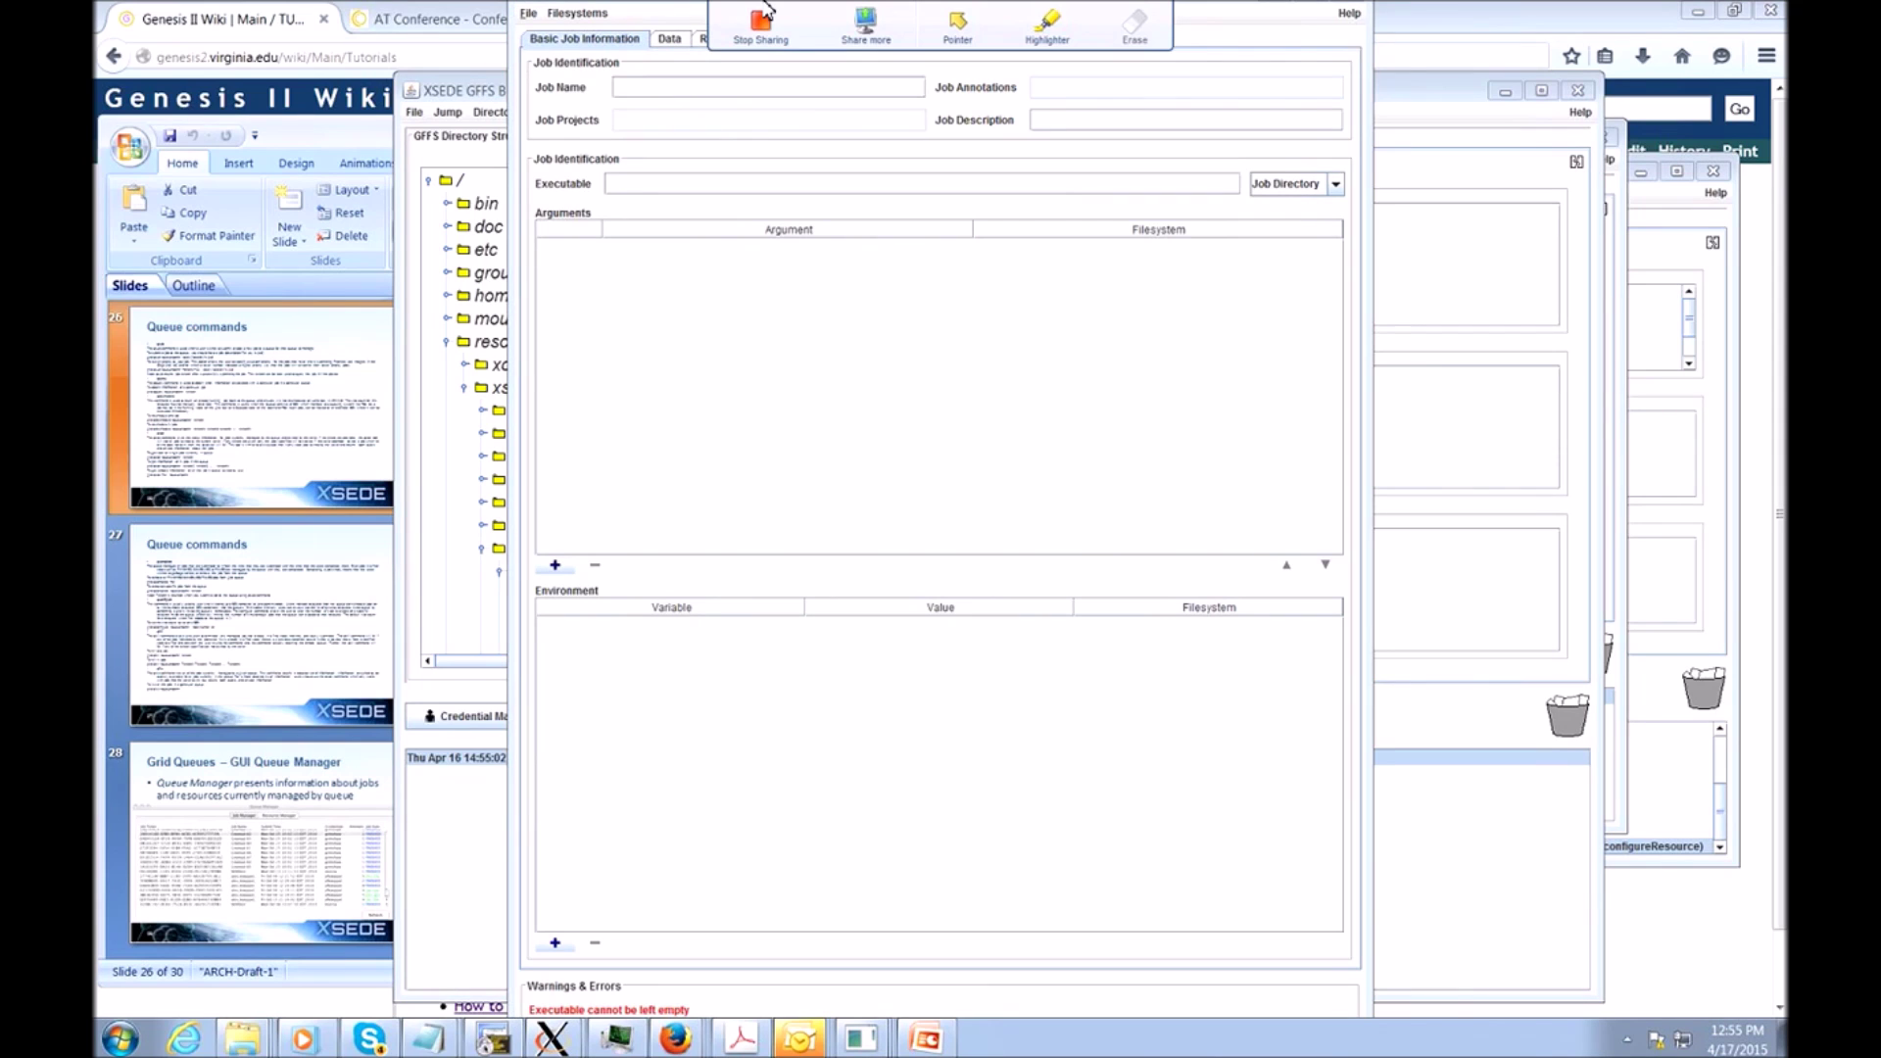
pyautogui.hotkey('ctrl', 'o')
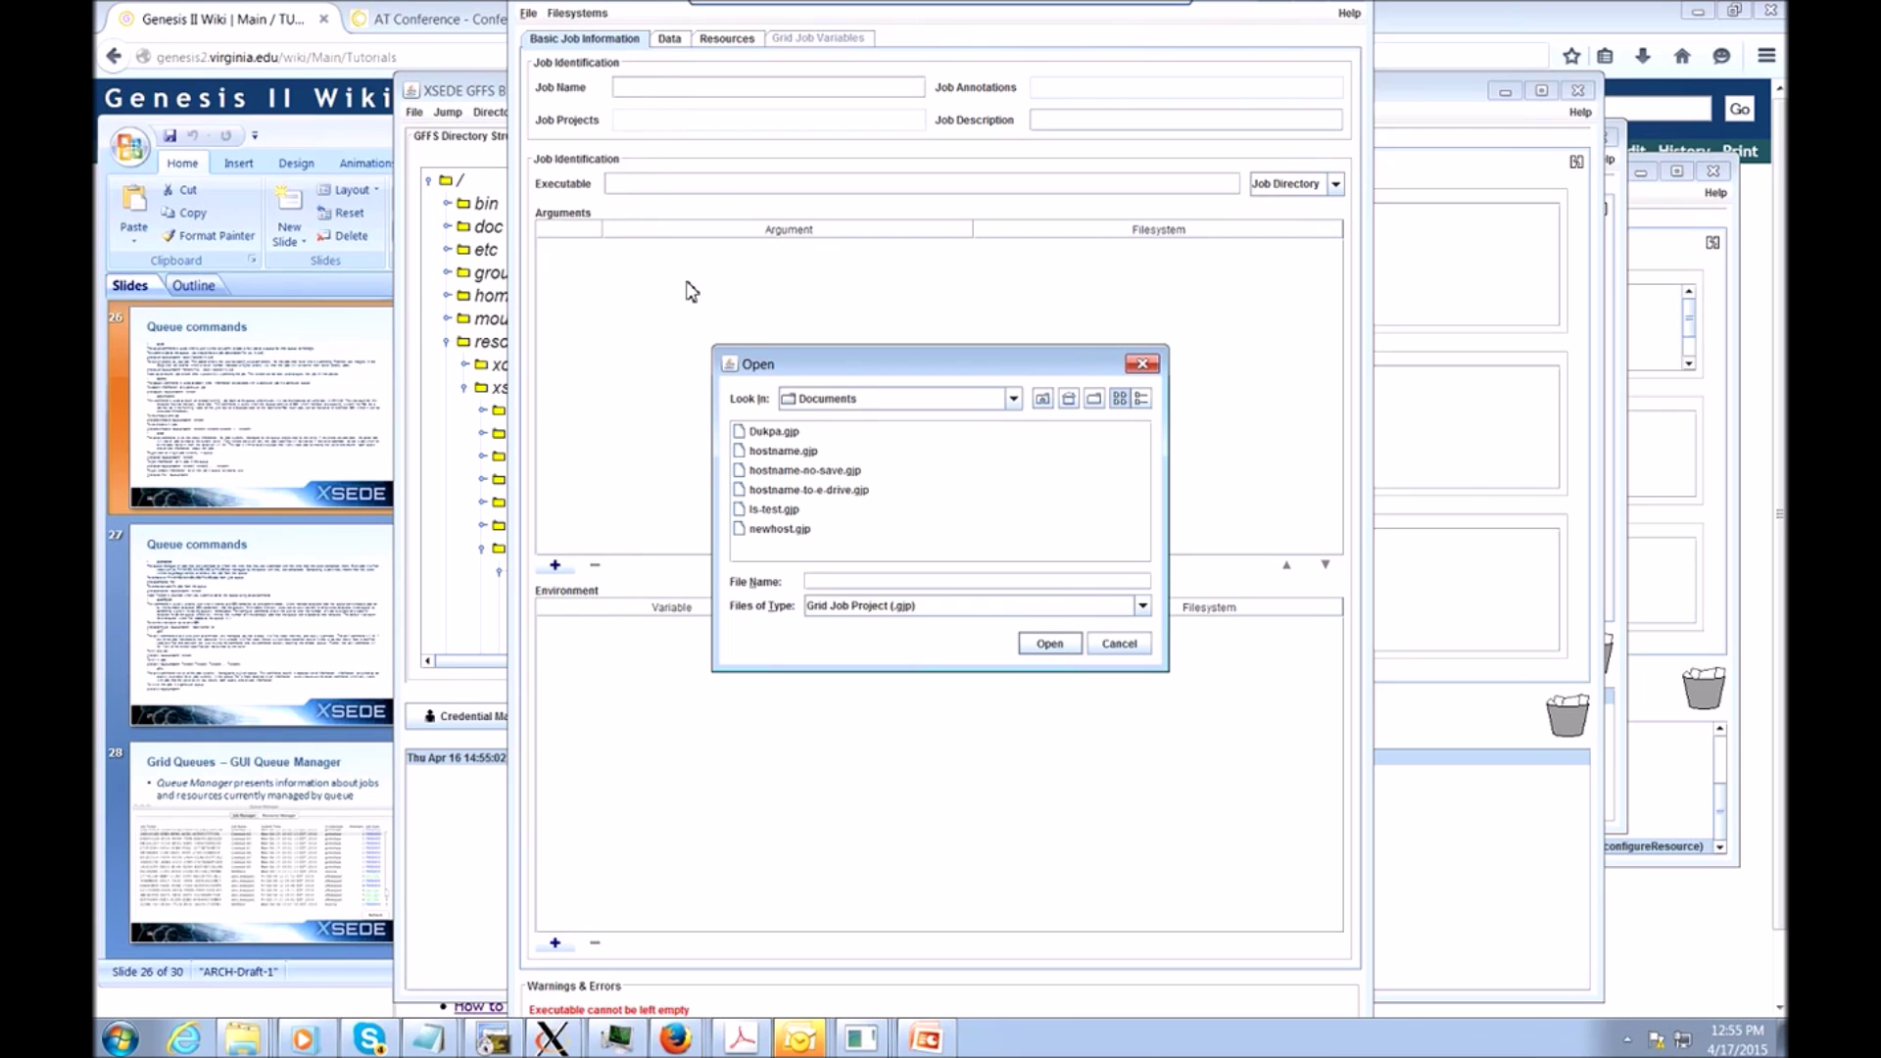
pyautogui.click(783, 451)
pyautogui.click(1050, 643)
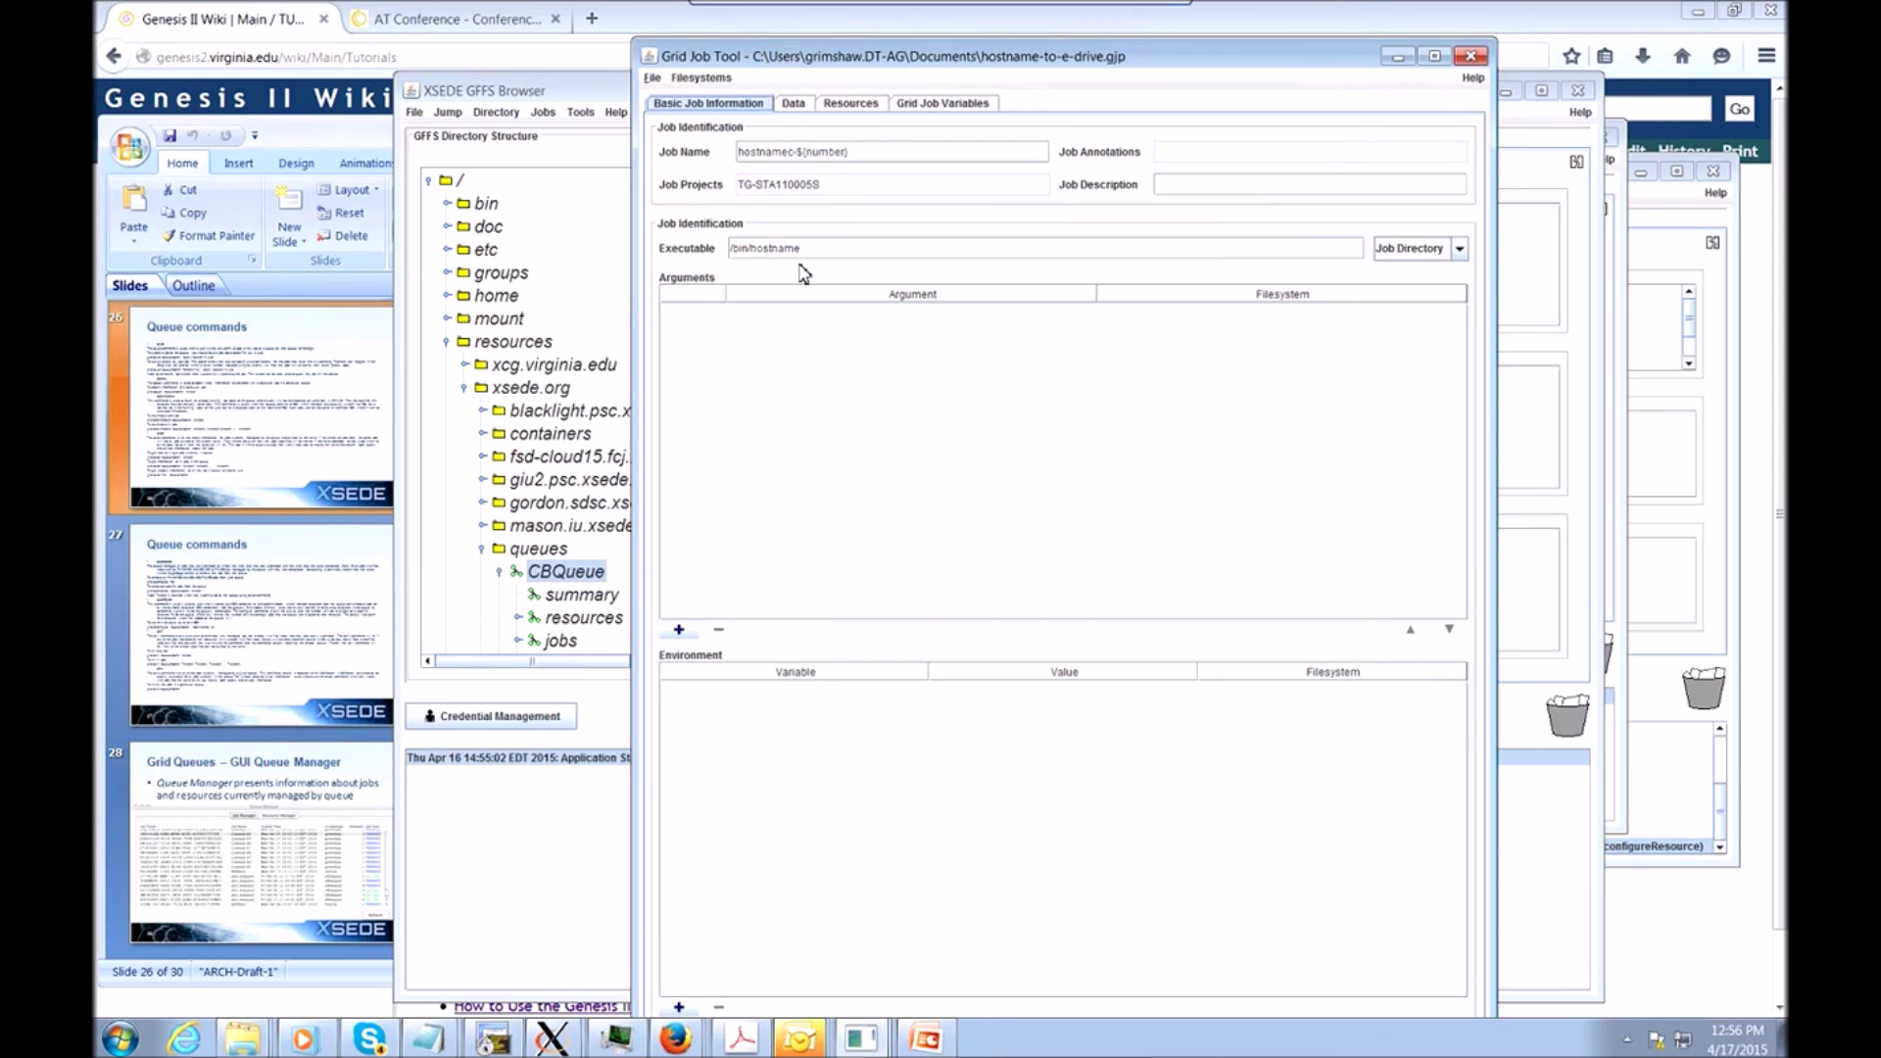
# Review the job's data staging with its transfer protocol options, its resource requirements and its grid job variables.
pyautogui.click(794, 104)
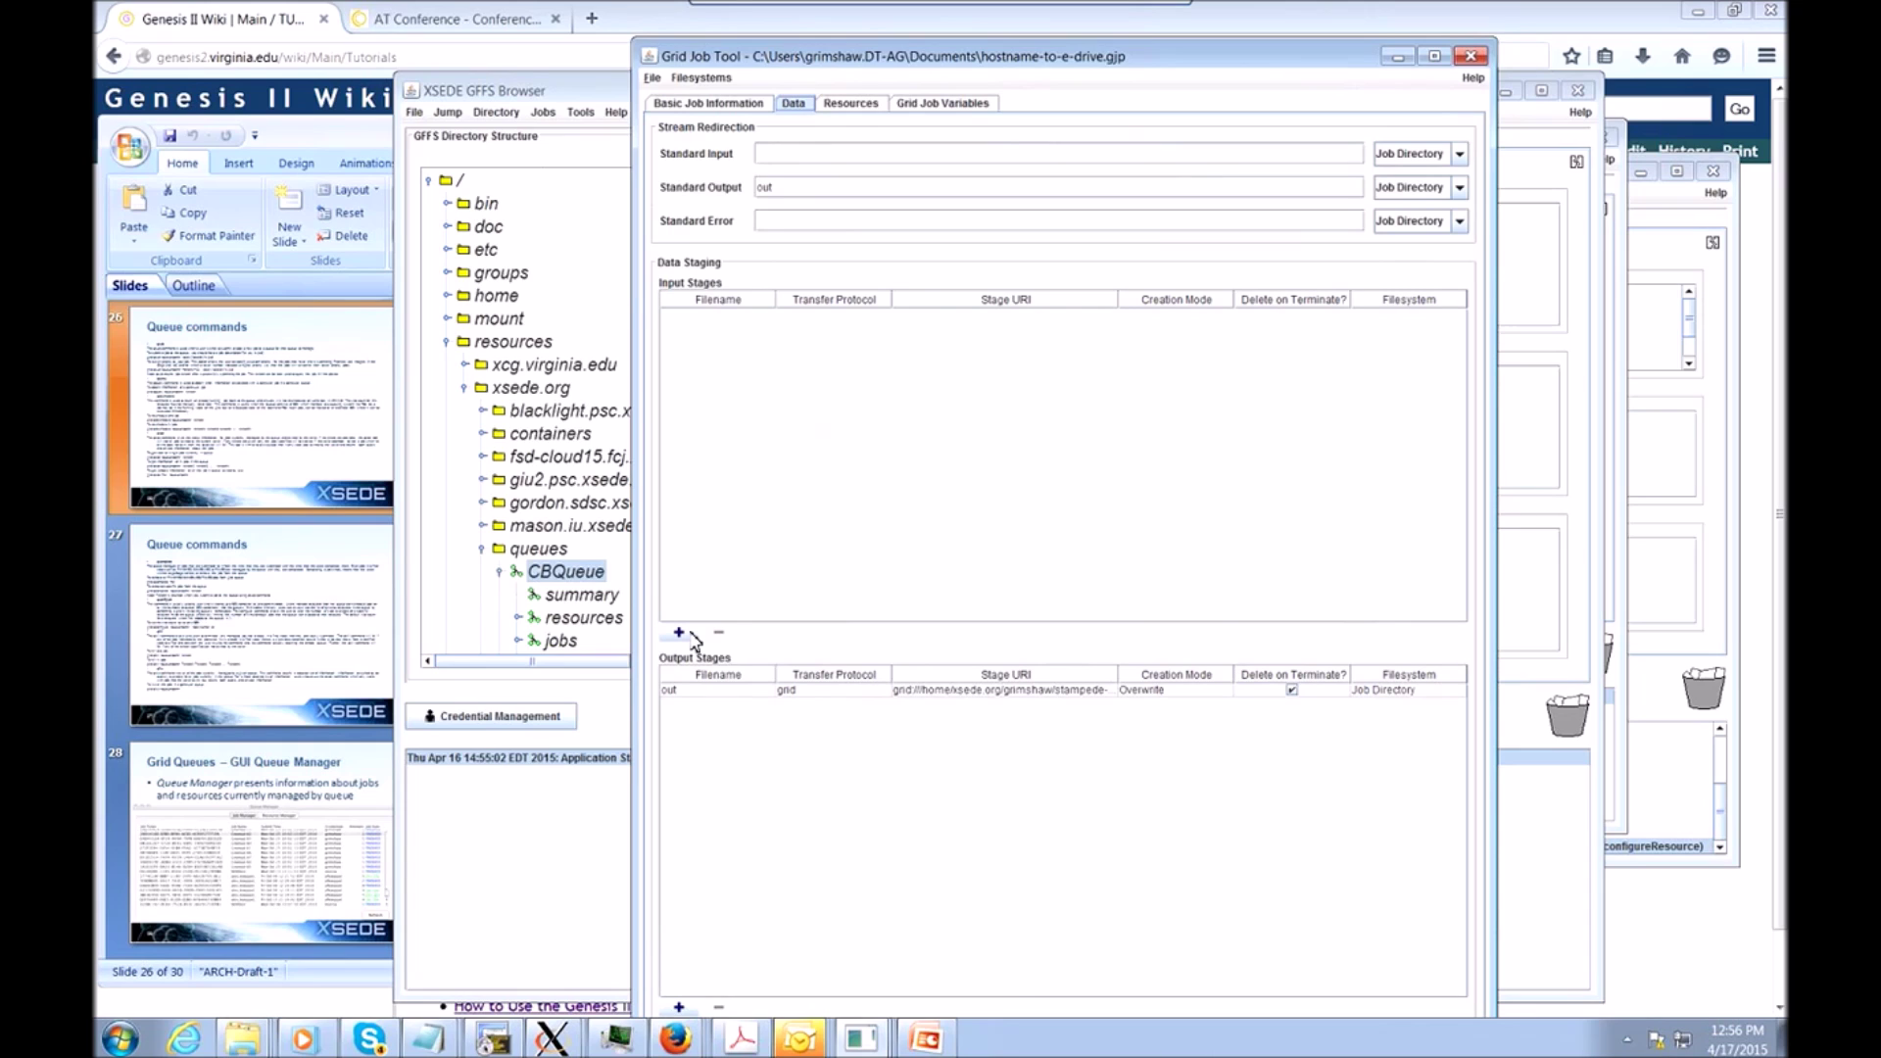
pyautogui.click(834, 691)
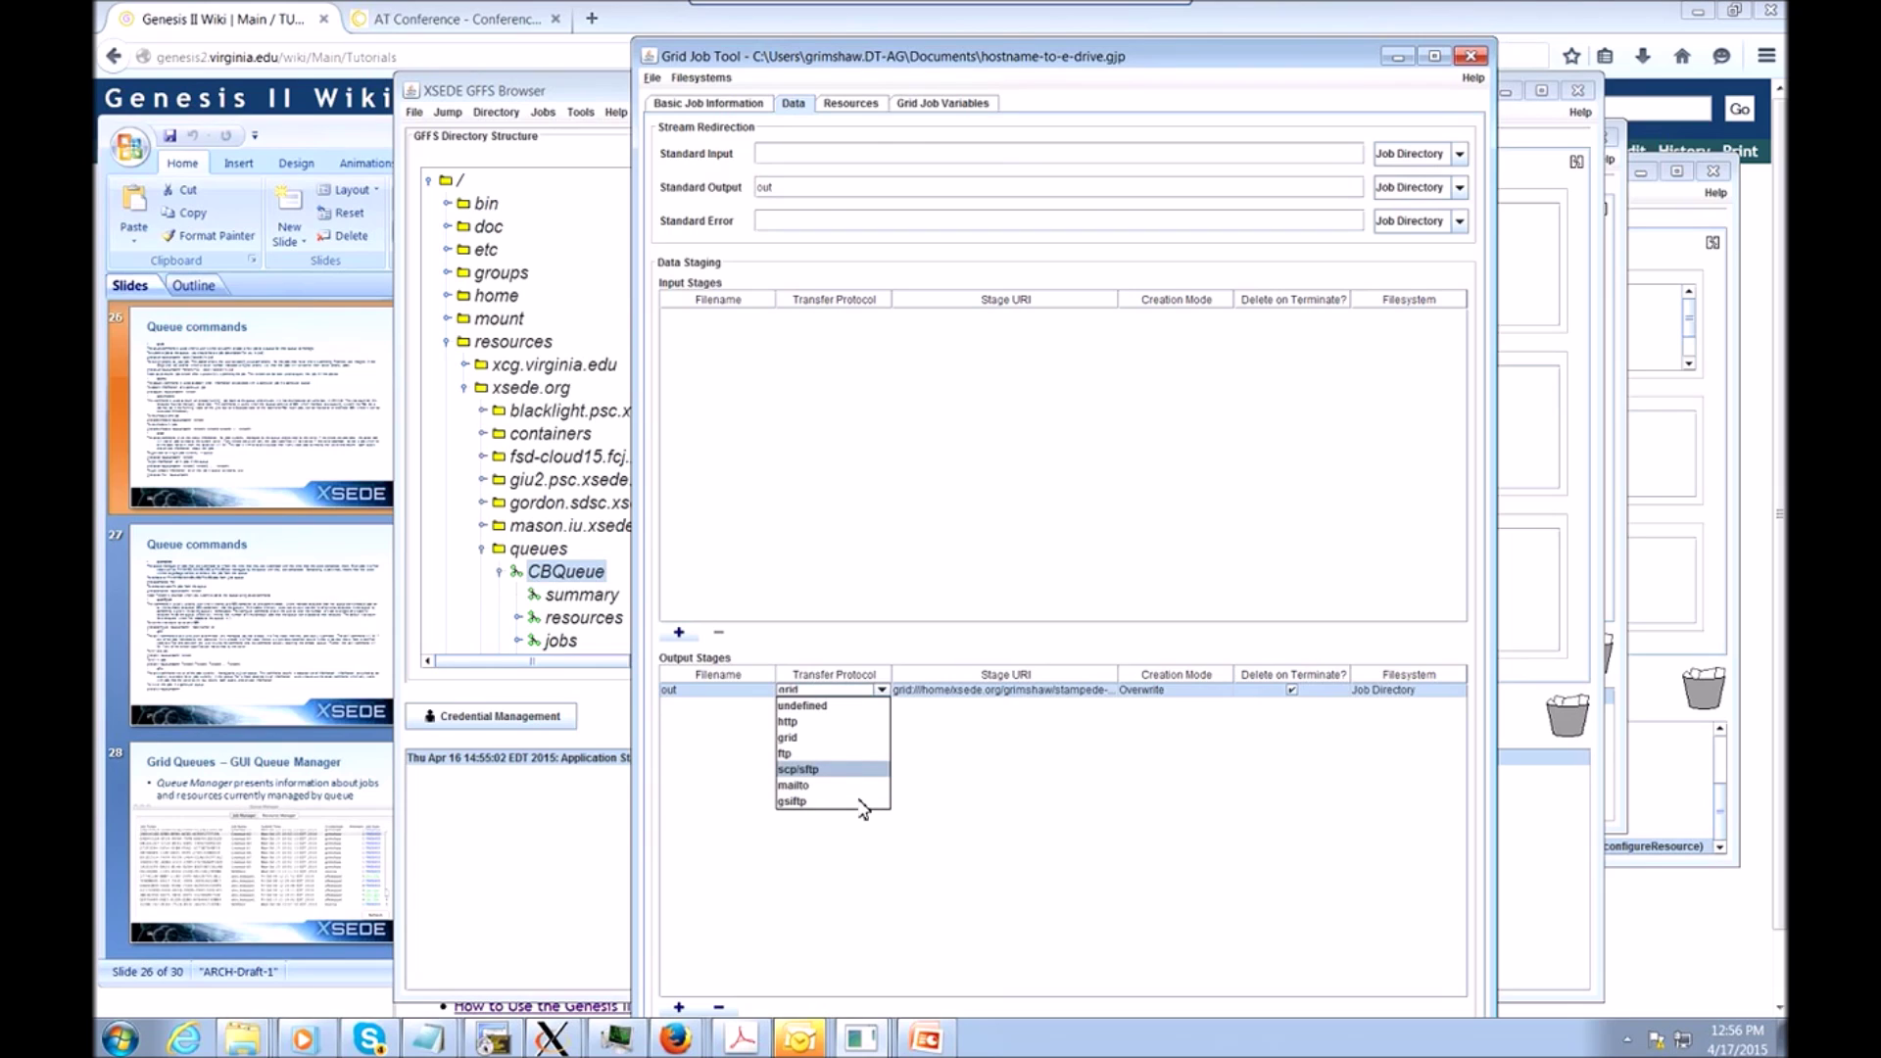
pyautogui.click(1094, 539)
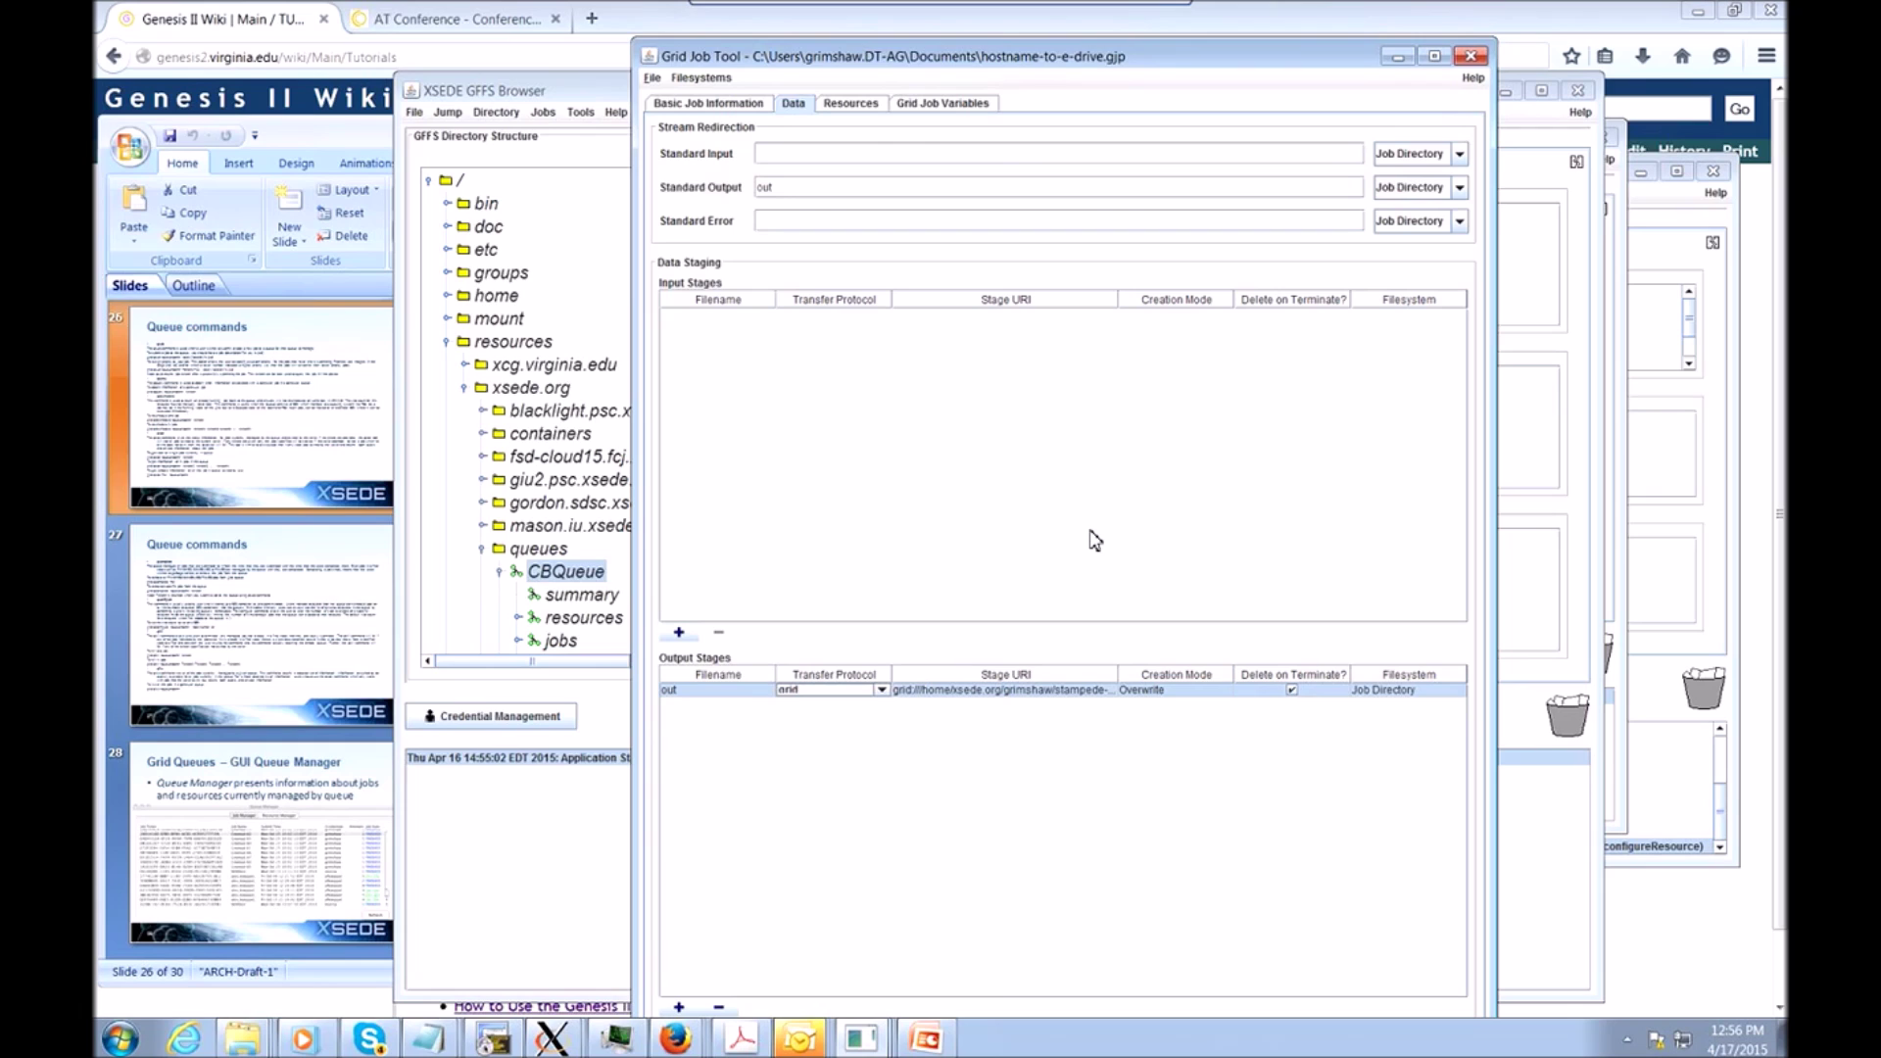
pyautogui.click(851, 104)
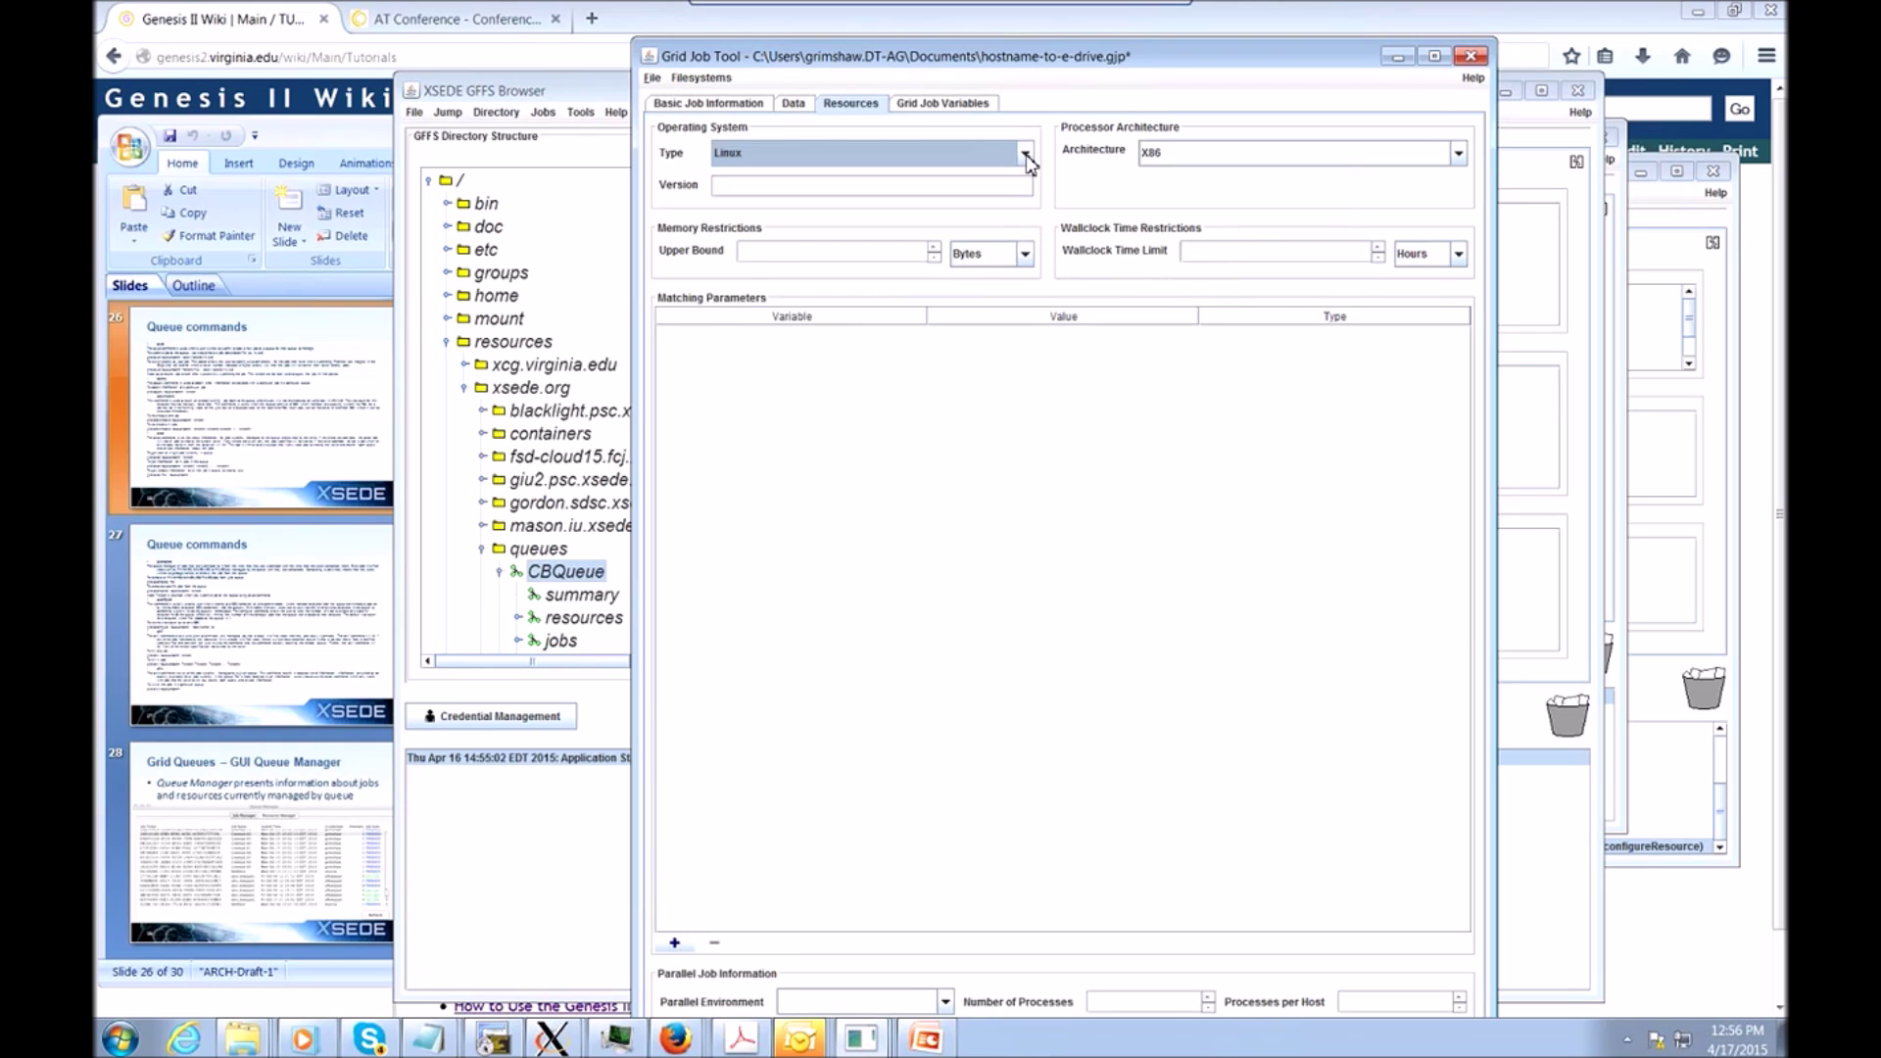
pyautogui.click(675, 1038)
pyautogui.click(942, 103)
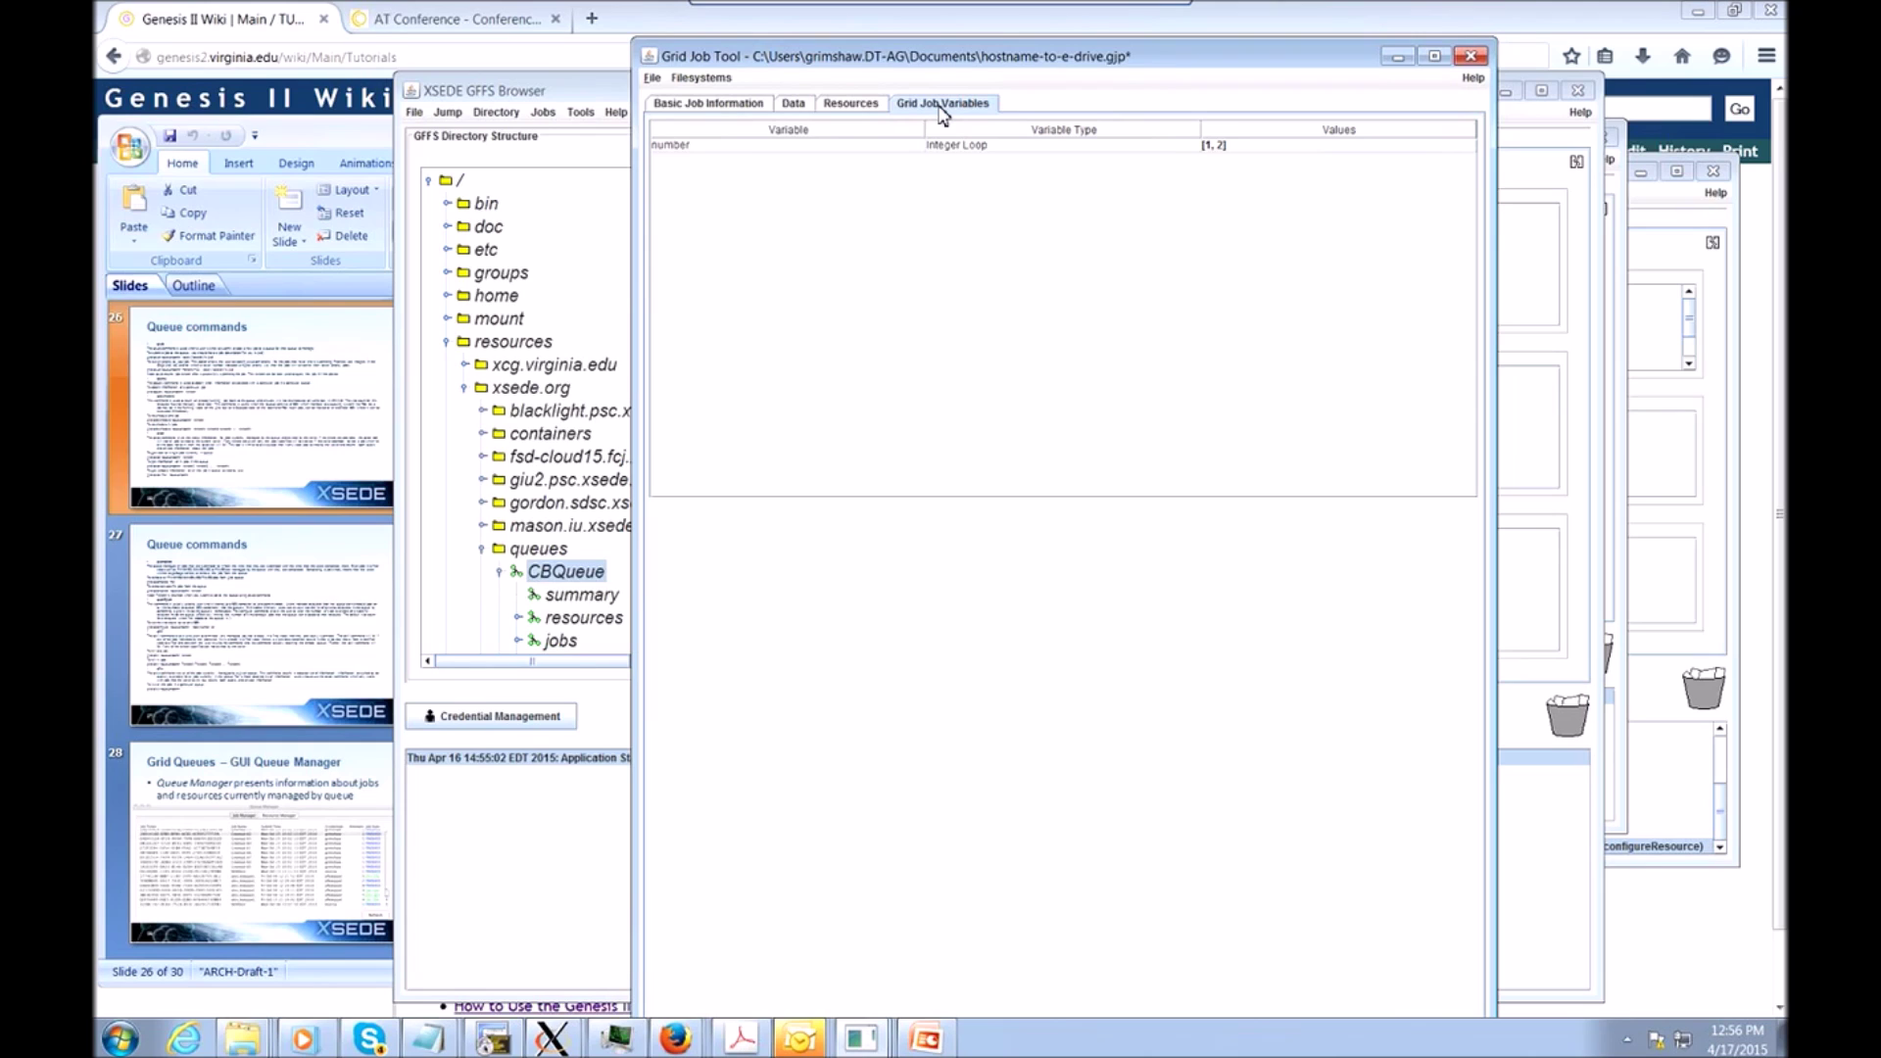
# Inspect the grid path of the out output stage, accept it as is, and return to the basic job information.
pyautogui.click(795, 104)
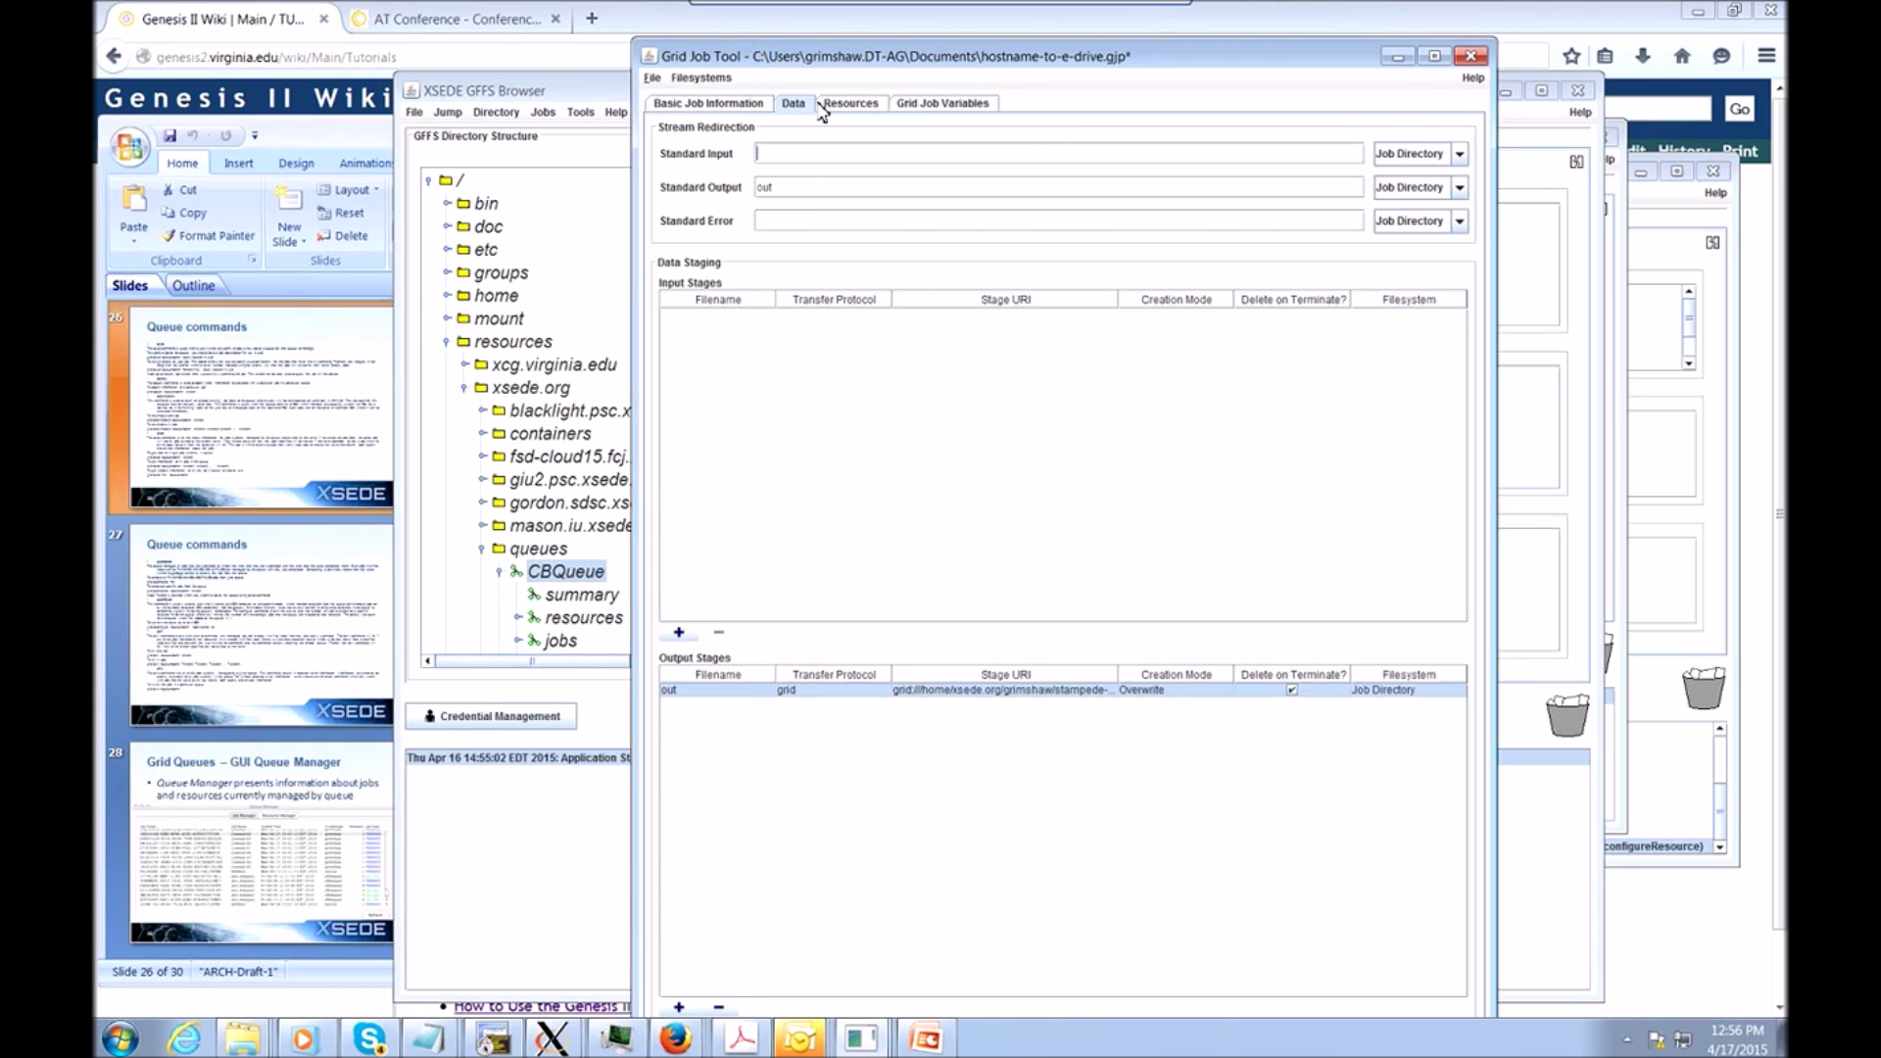
pyautogui.doubleClick(1005, 691)
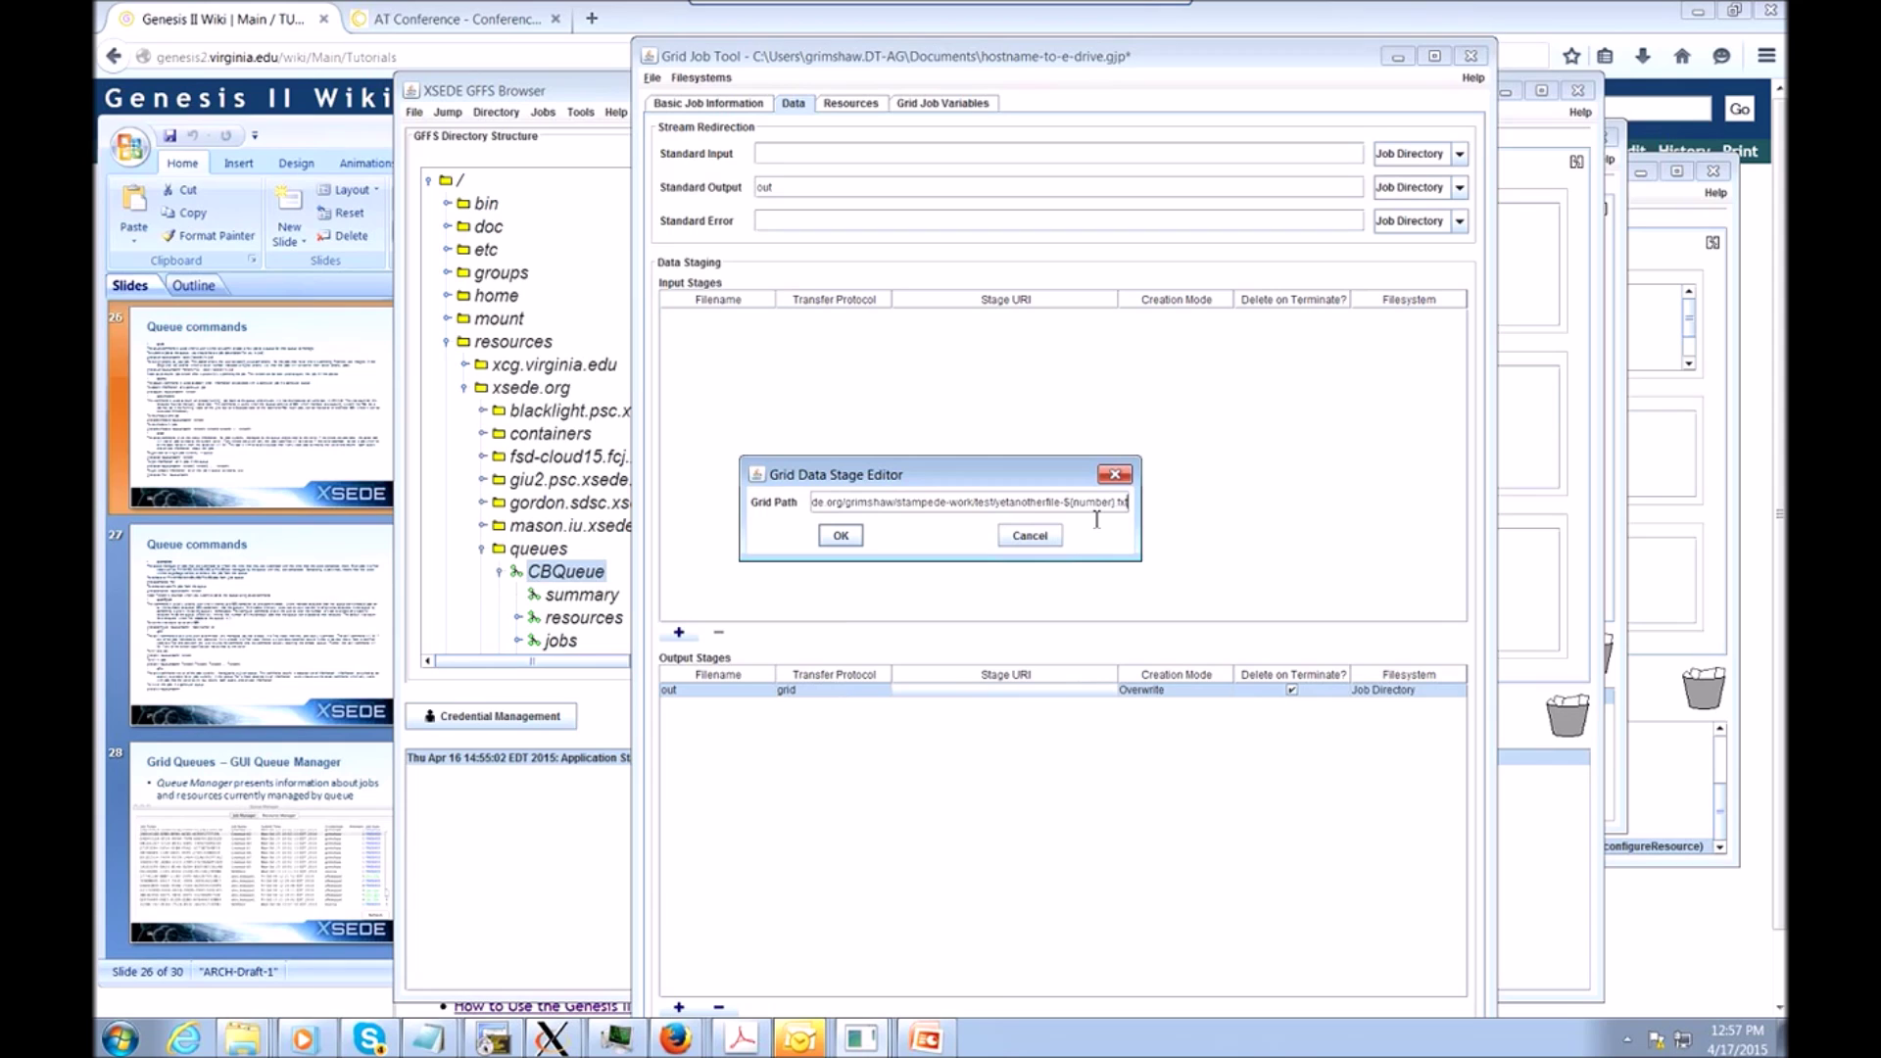
pyautogui.press('Return')
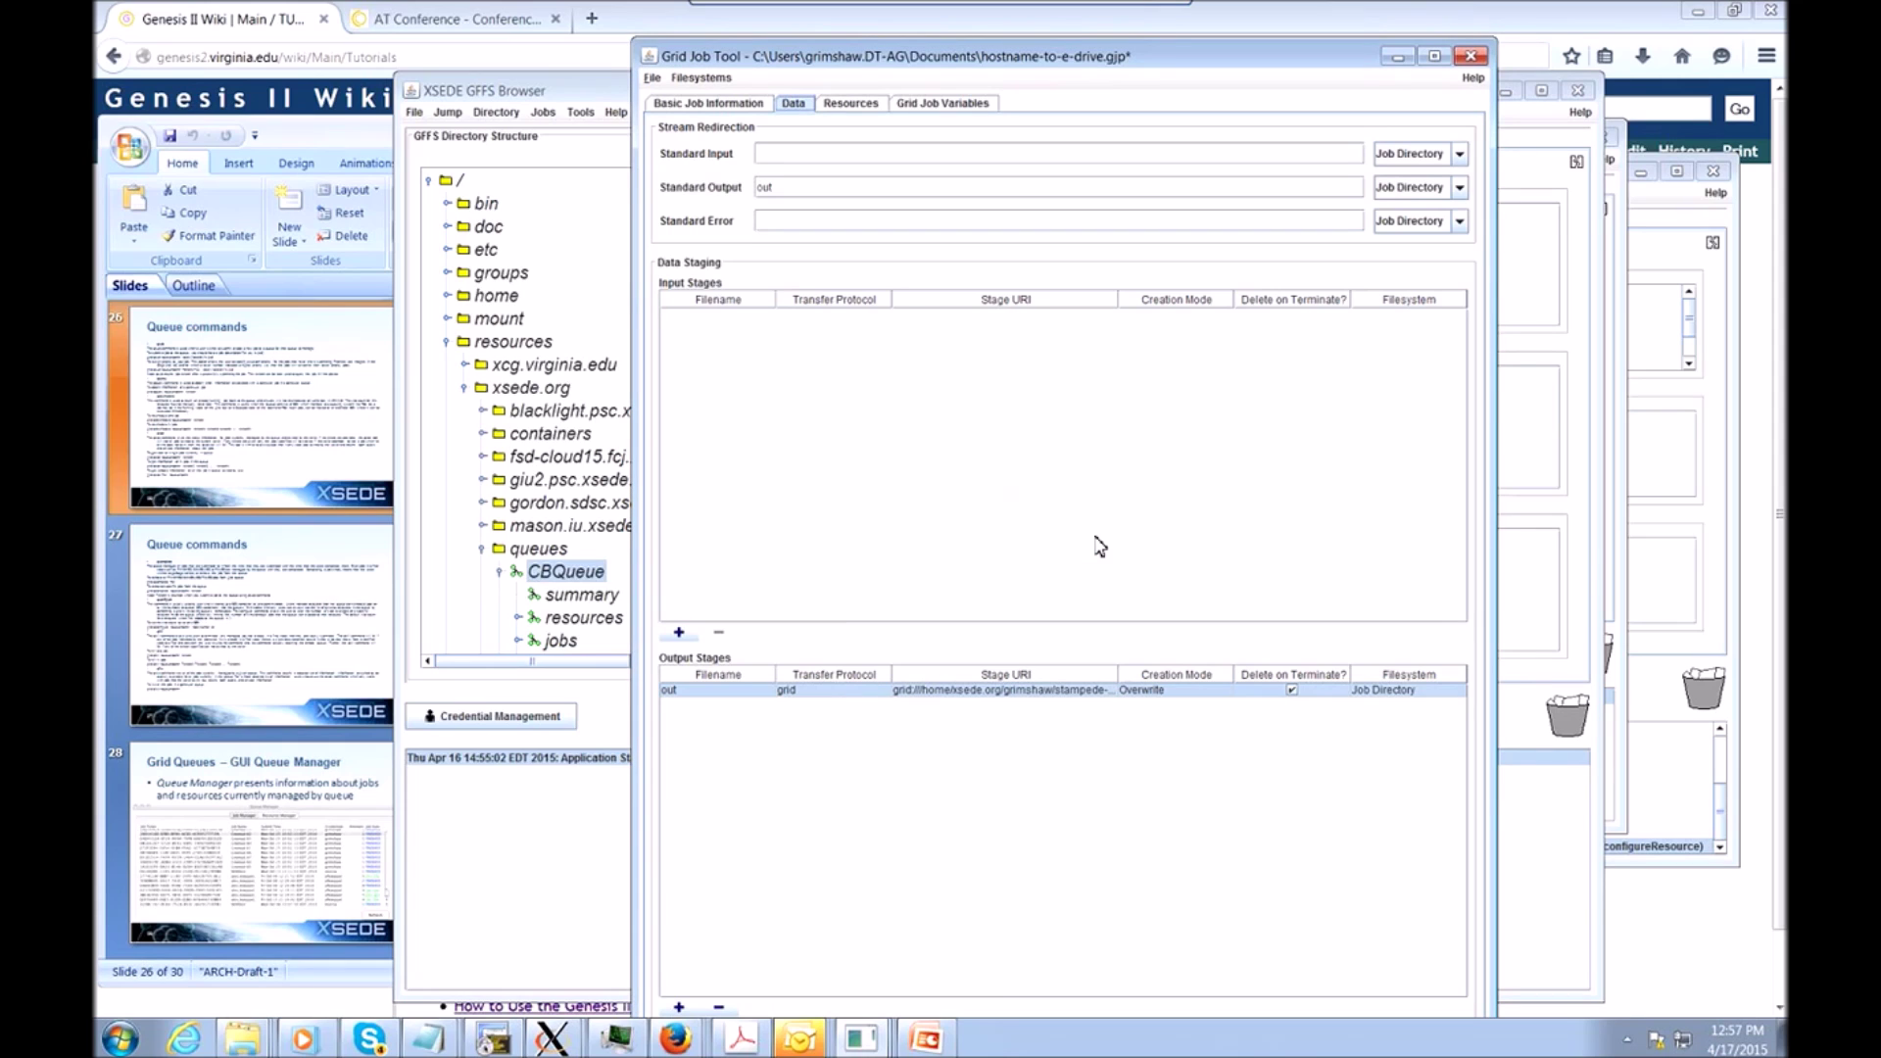
pyautogui.click(709, 104)
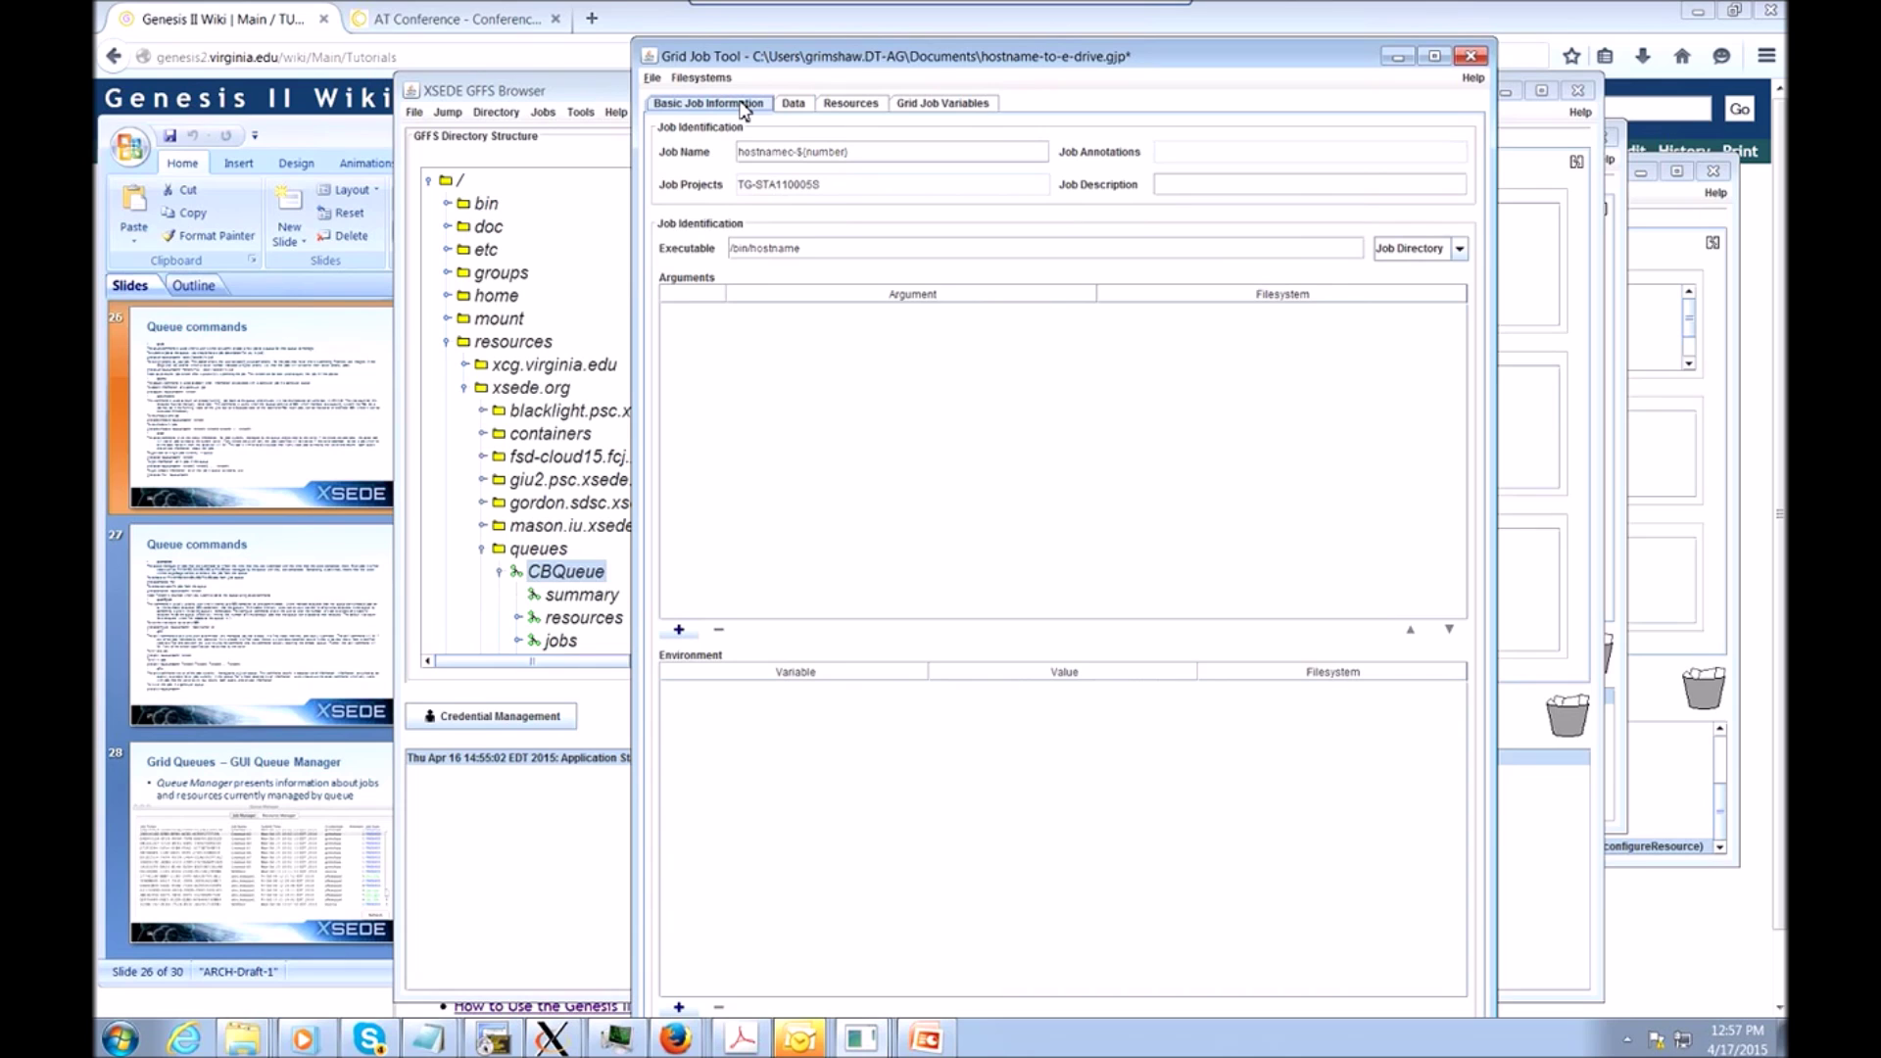
# Switch to the PowerPoint presentation and go back through the slides to slide 9, Credential Wallet model – XSEDE case.
pyautogui.click(262, 796)
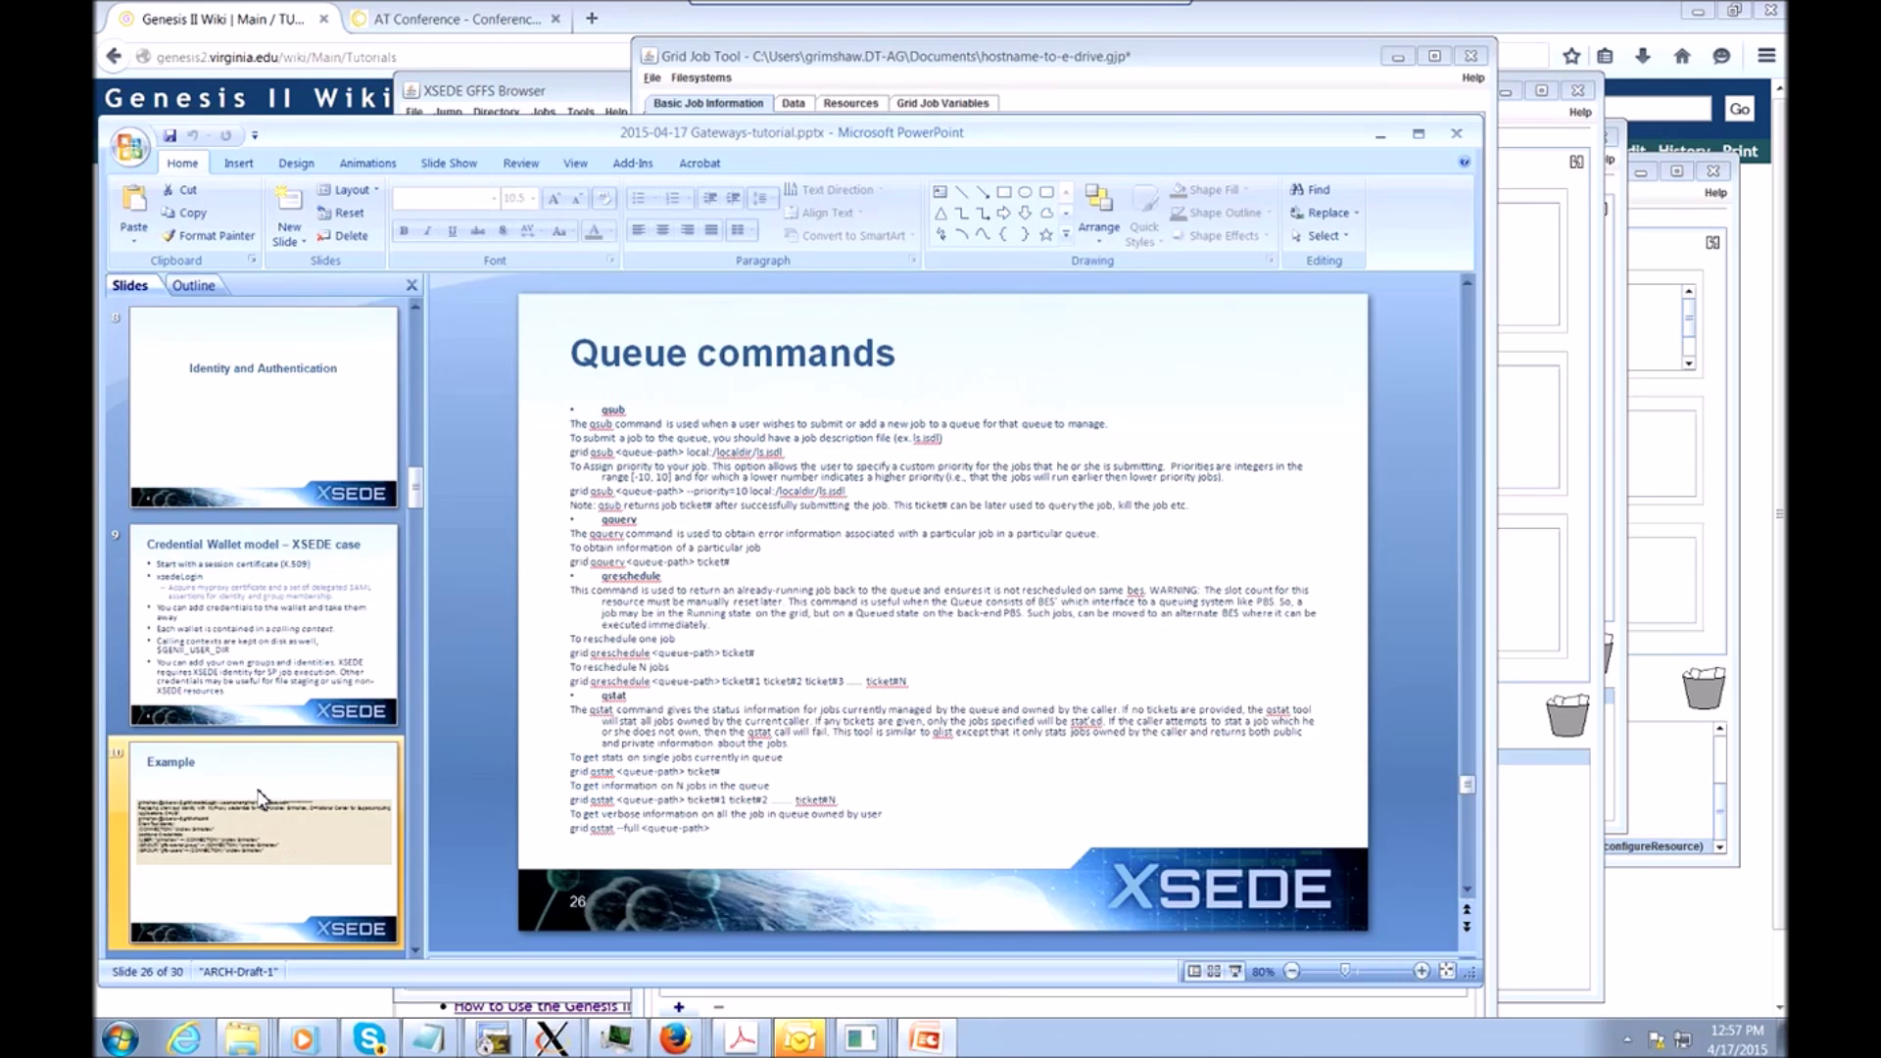
pyautogui.scroll(5, 262, 797)
pyautogui.click(265, 805)
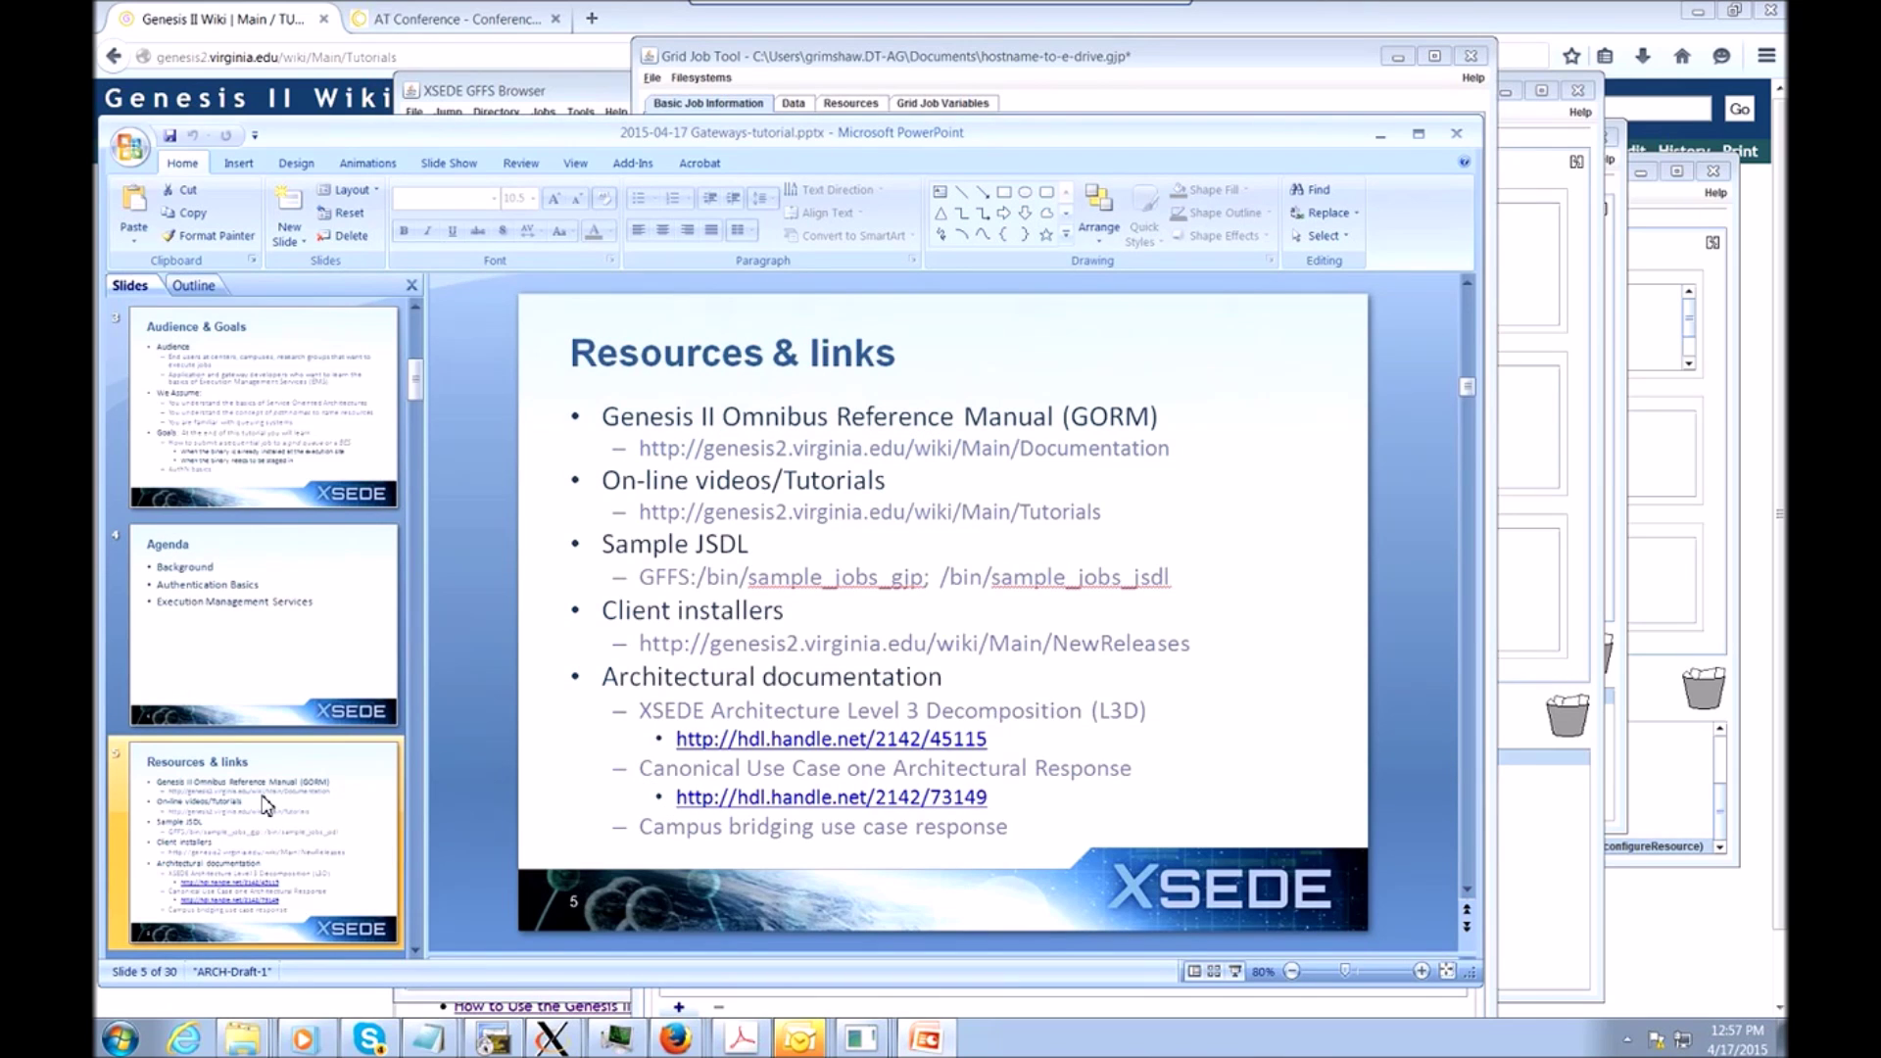
pyautogui.scroll(-3, 265, 806)
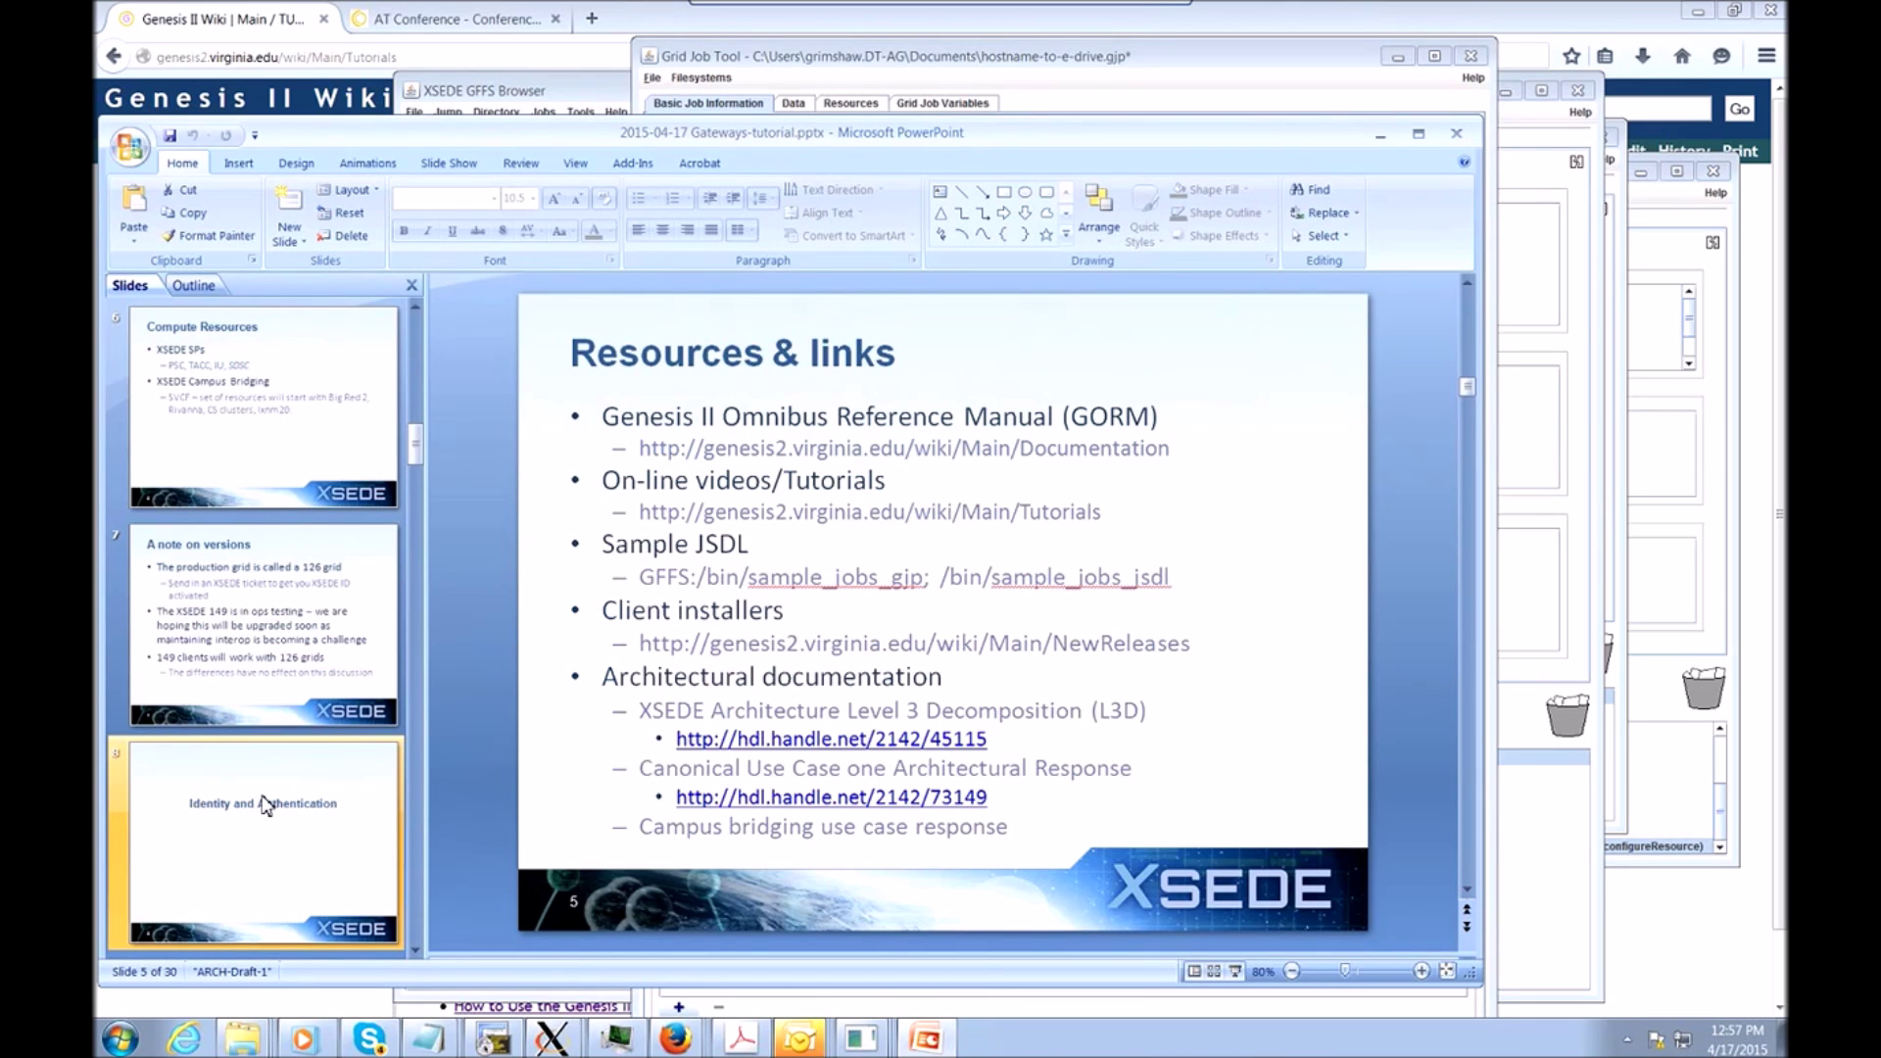
pyautogui.click(265, 805)
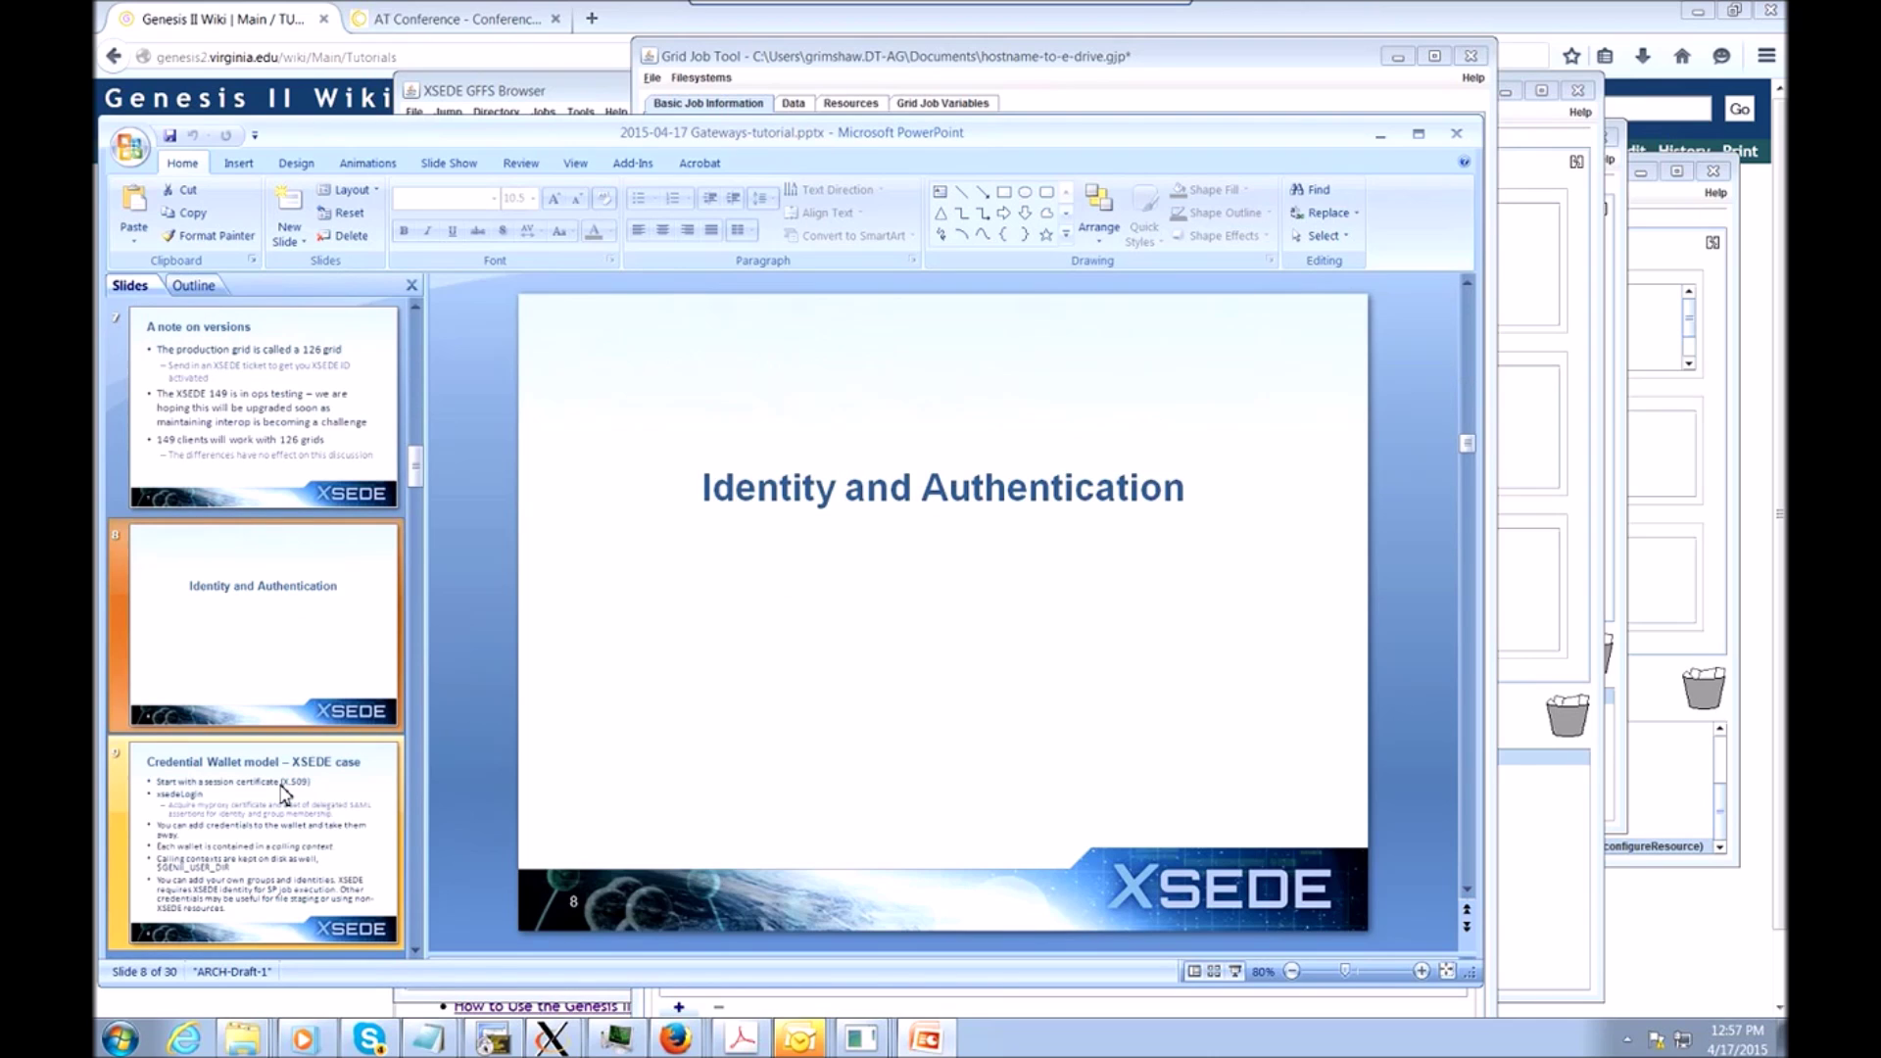
pyautogui.click(283, 793)
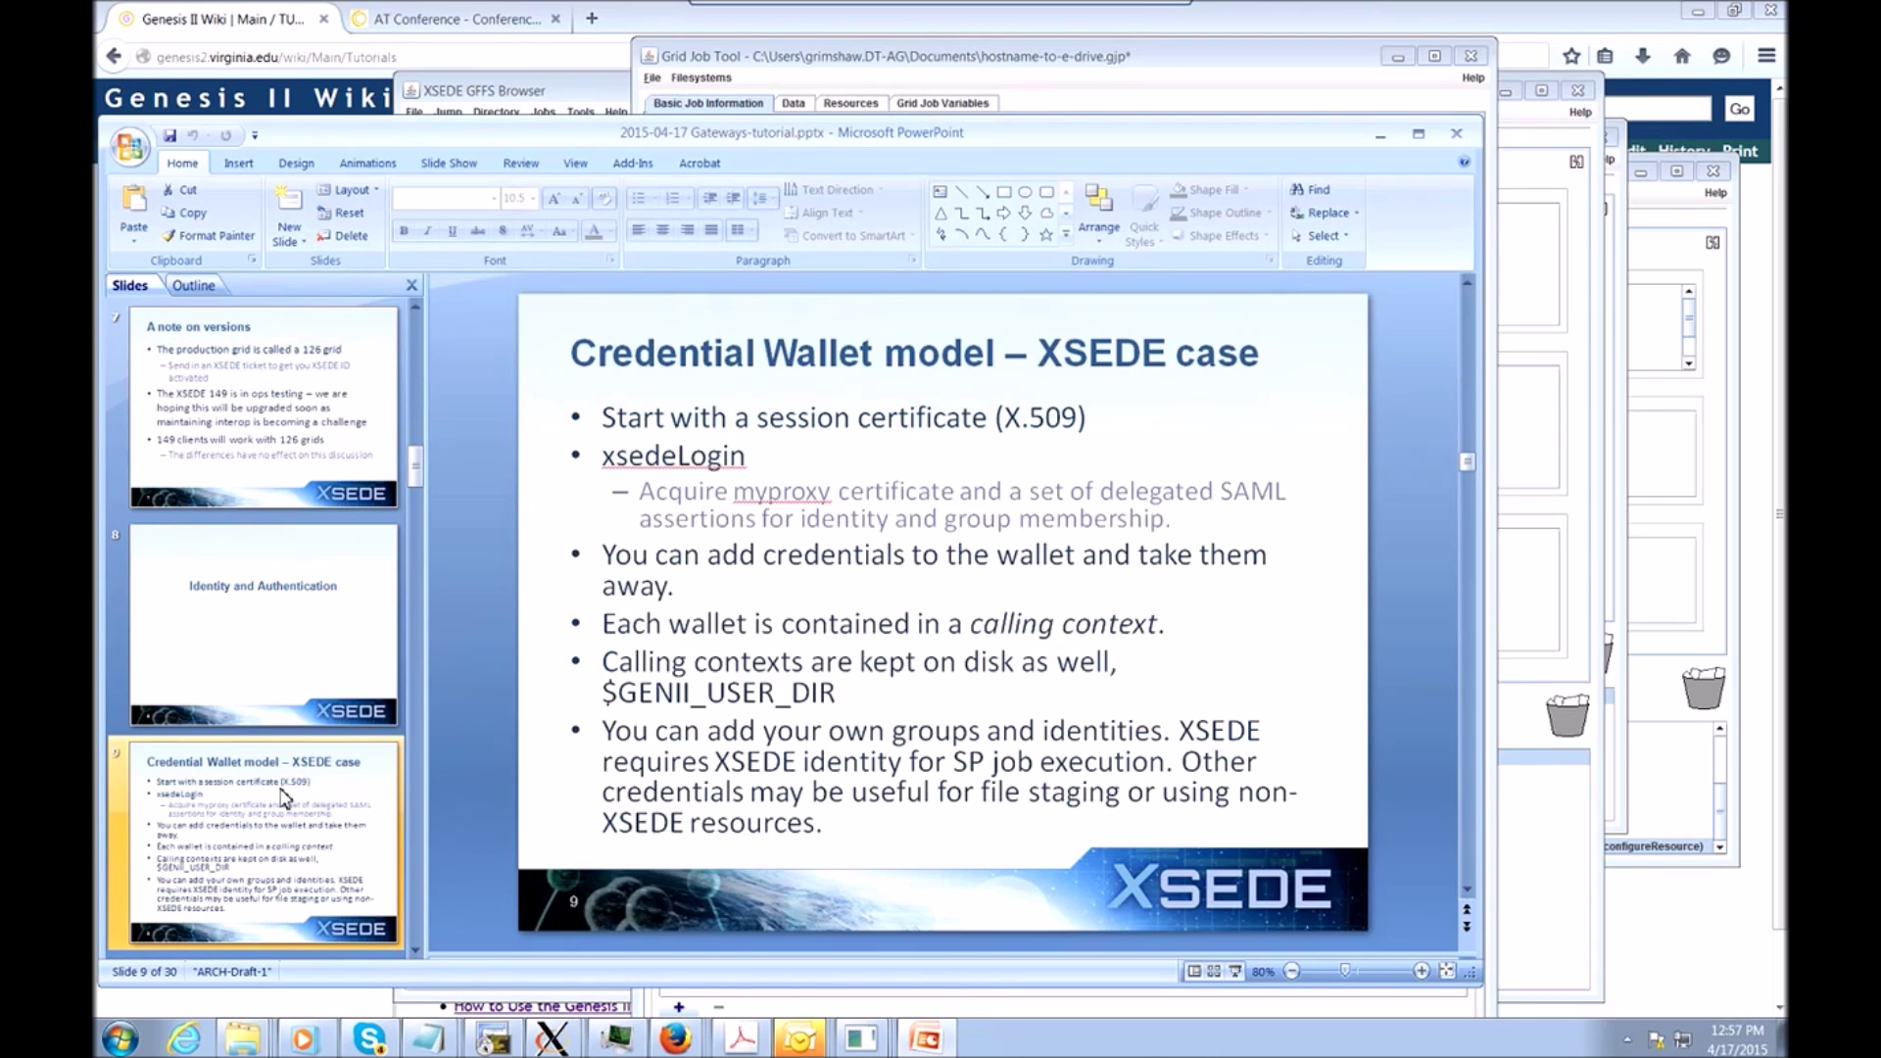